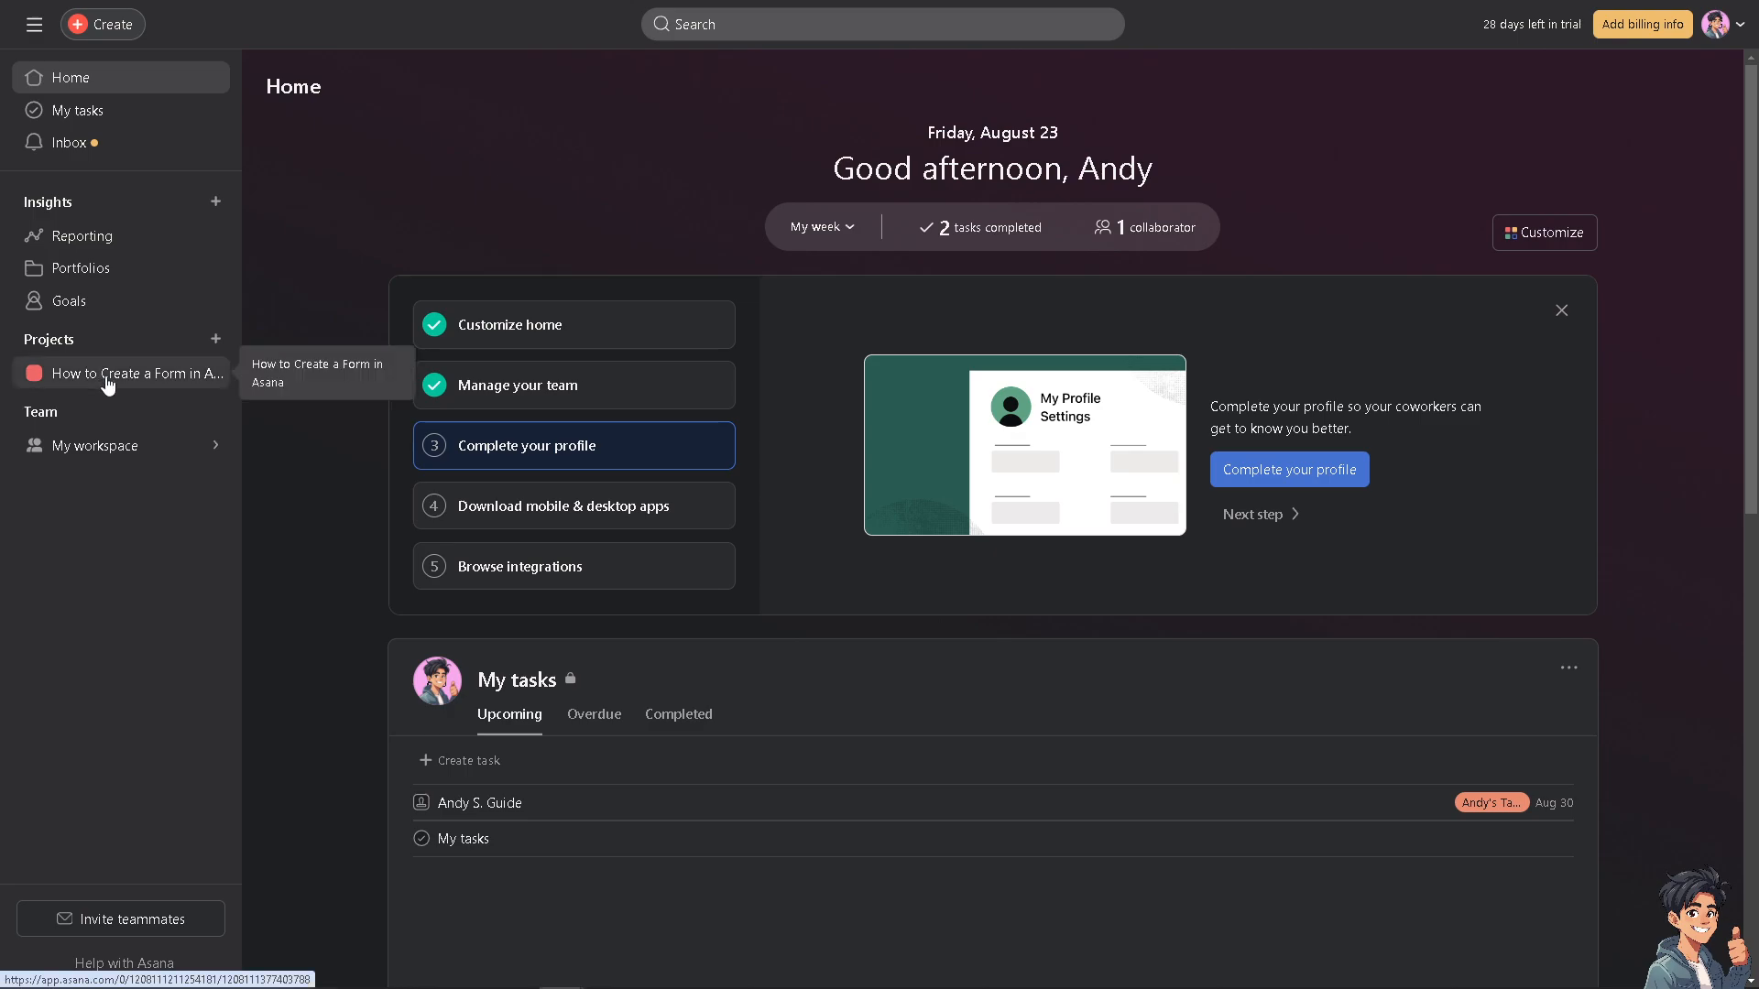
# Open the "How to Create a Form in Asana" project, view the details of its first task, and close them
pyautogui.click(107, 383)
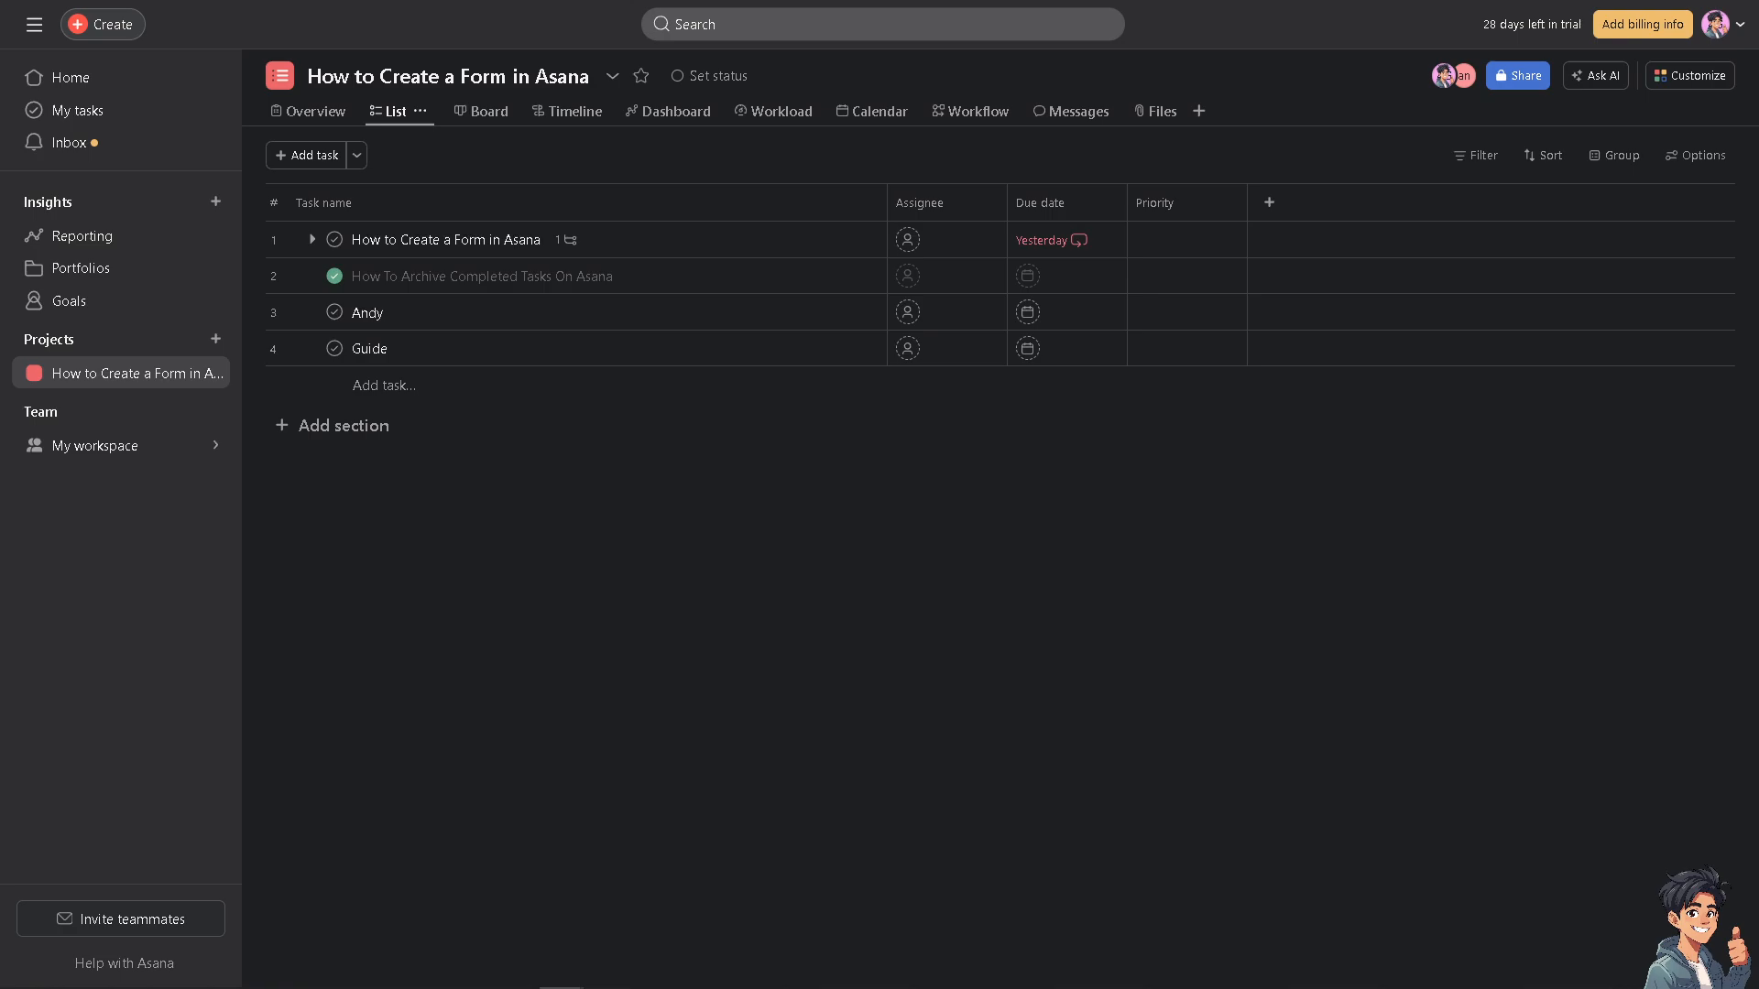
pyautogui.click(869, 246)
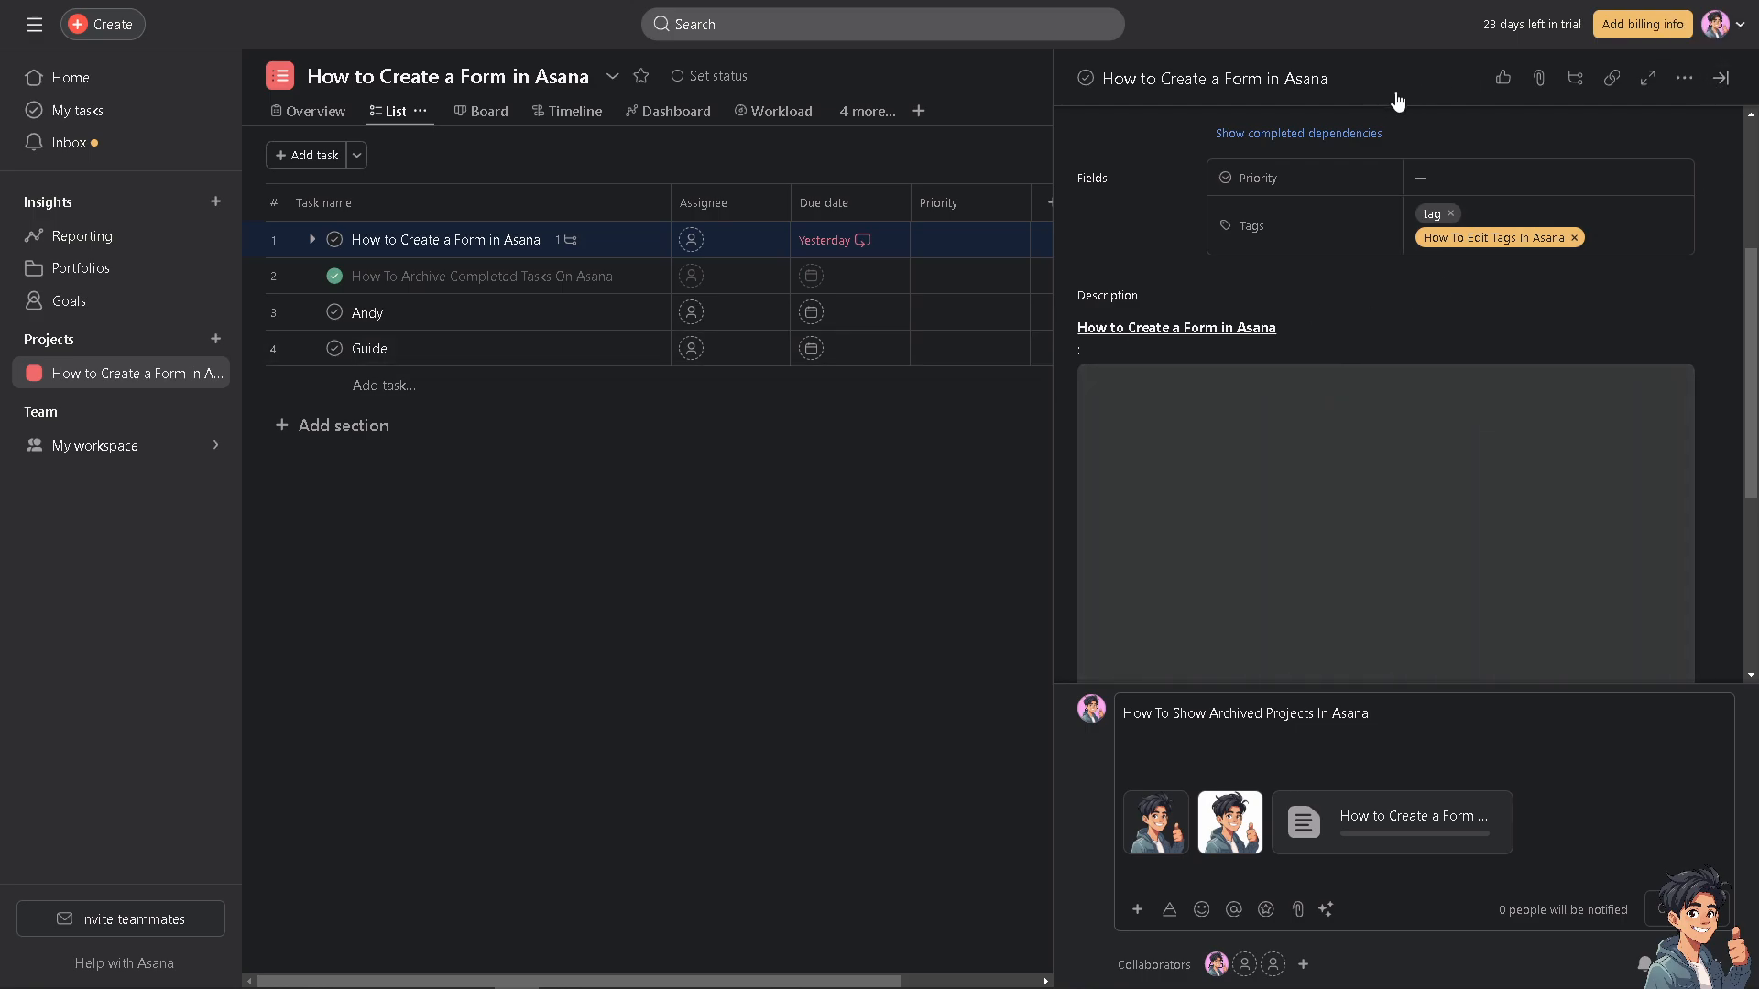
pyautogui.click(1718, 80)
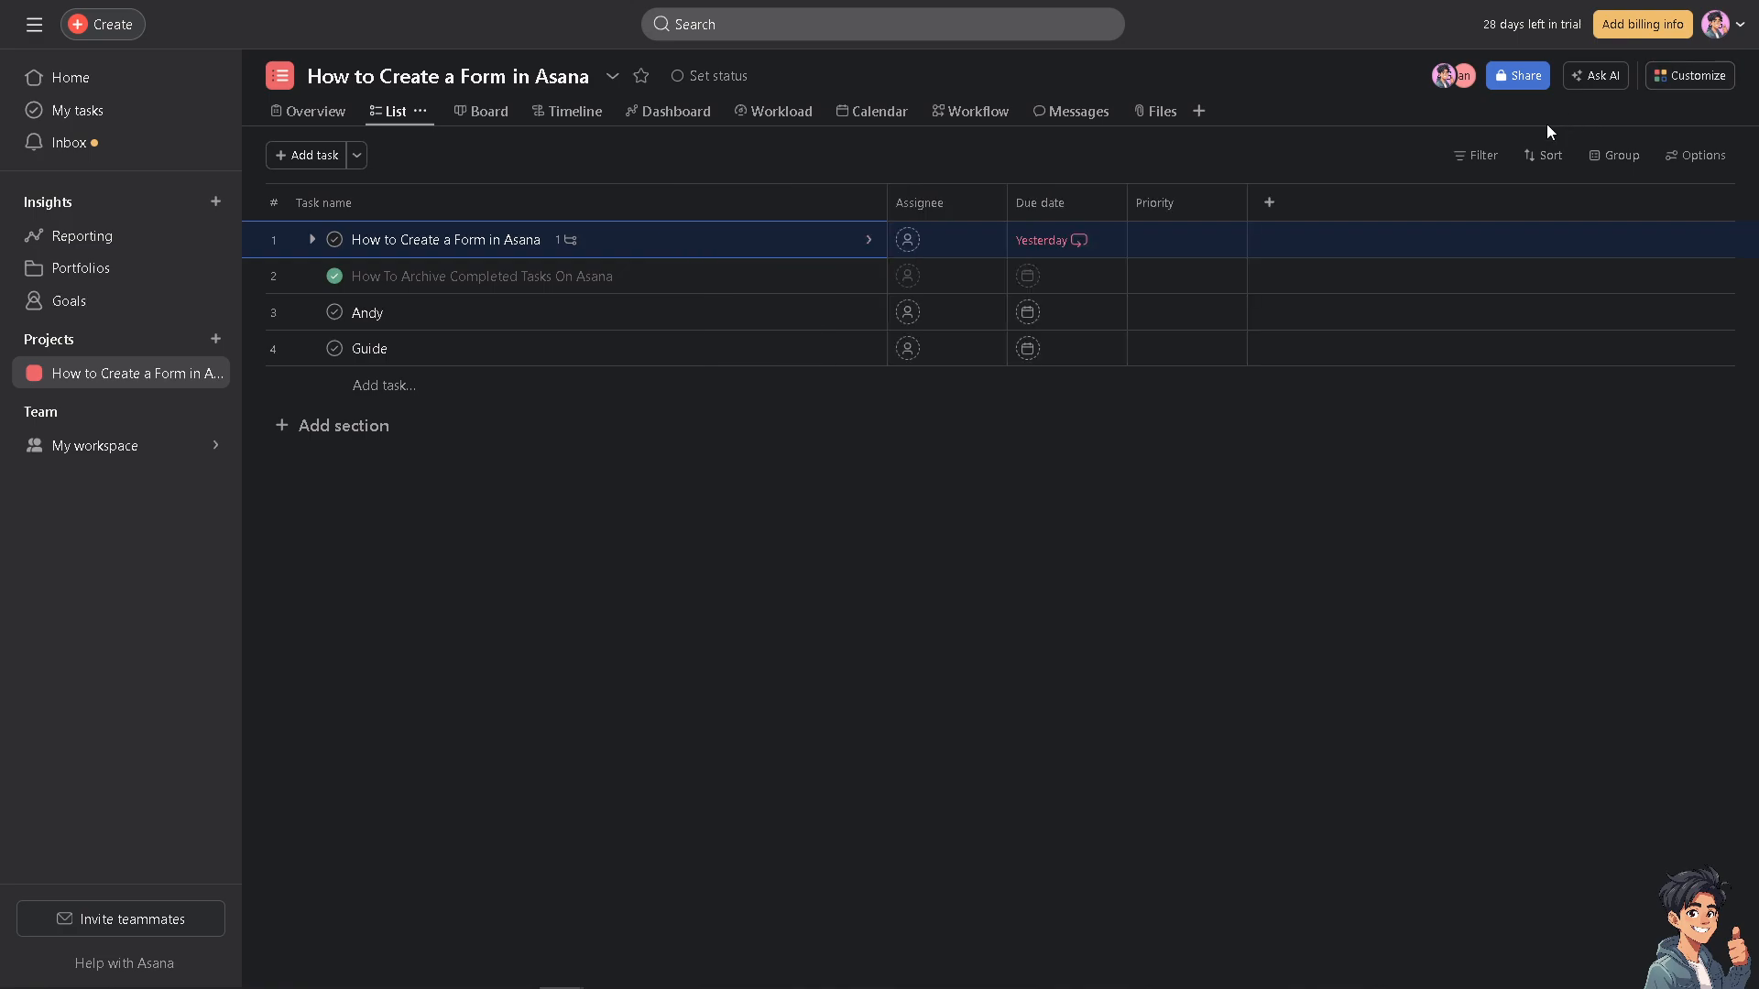
# Add a new form to the project and enter "How to Create a Form in Asana" as its description
pyautogui.click(1660, 82)
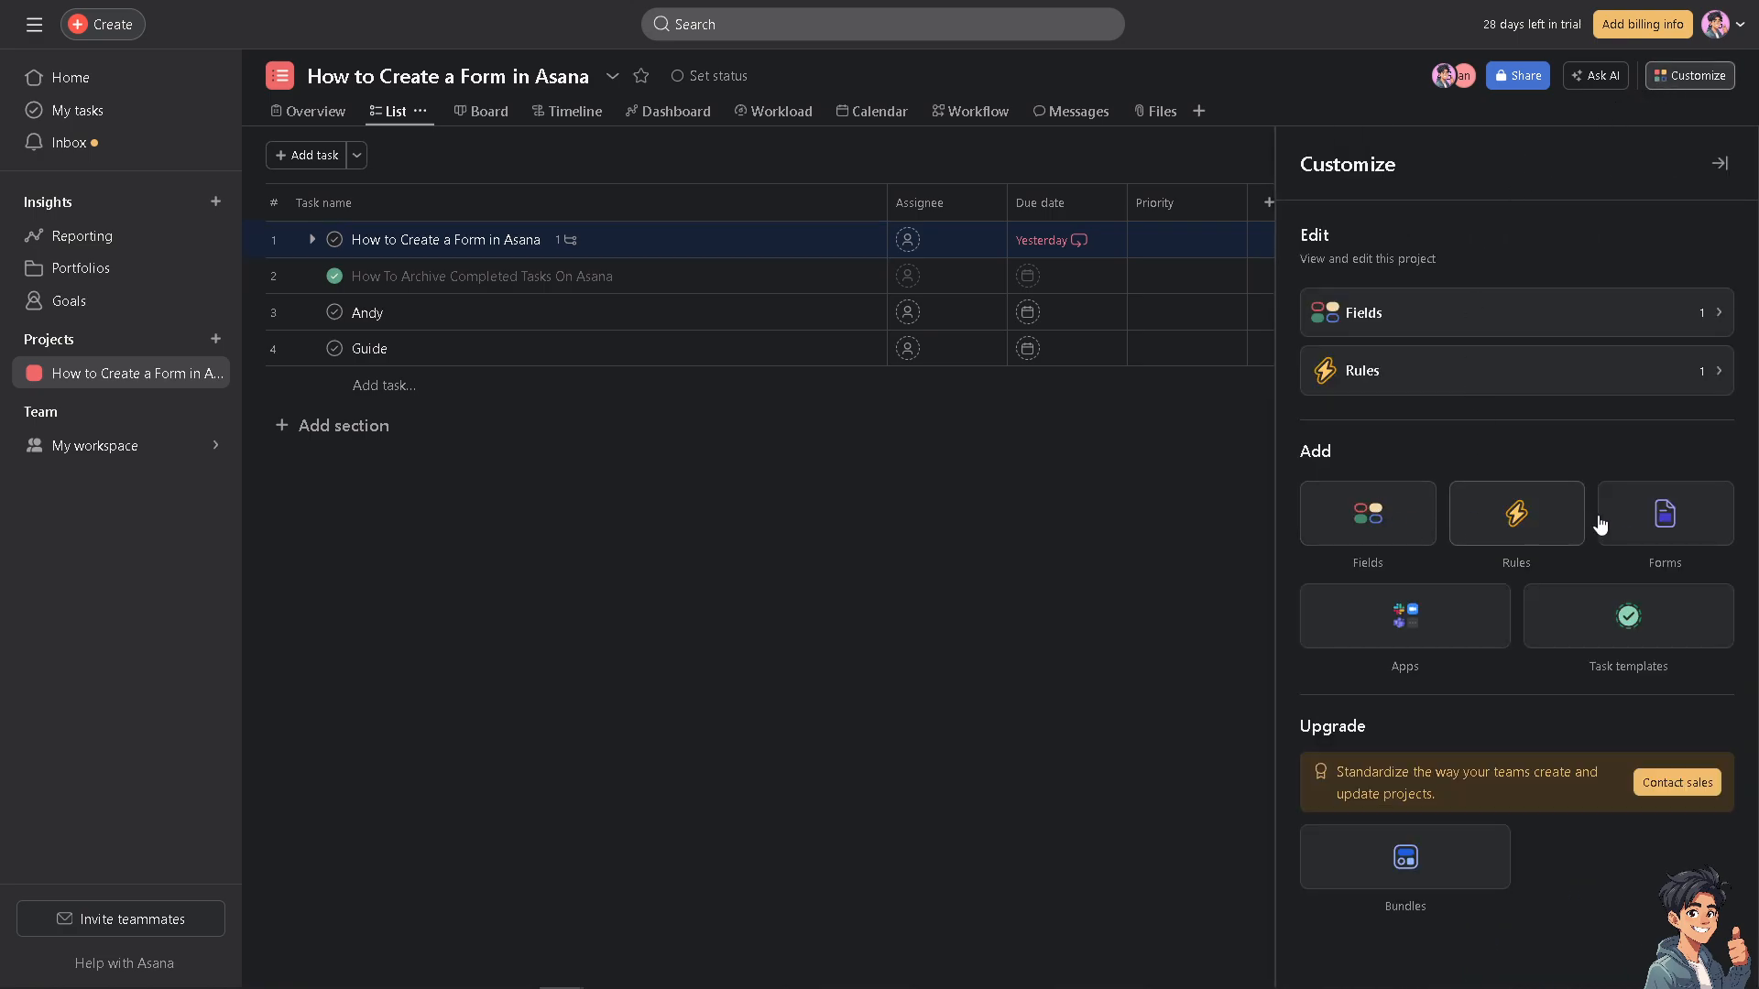
pyautogui.click(1664, 517)
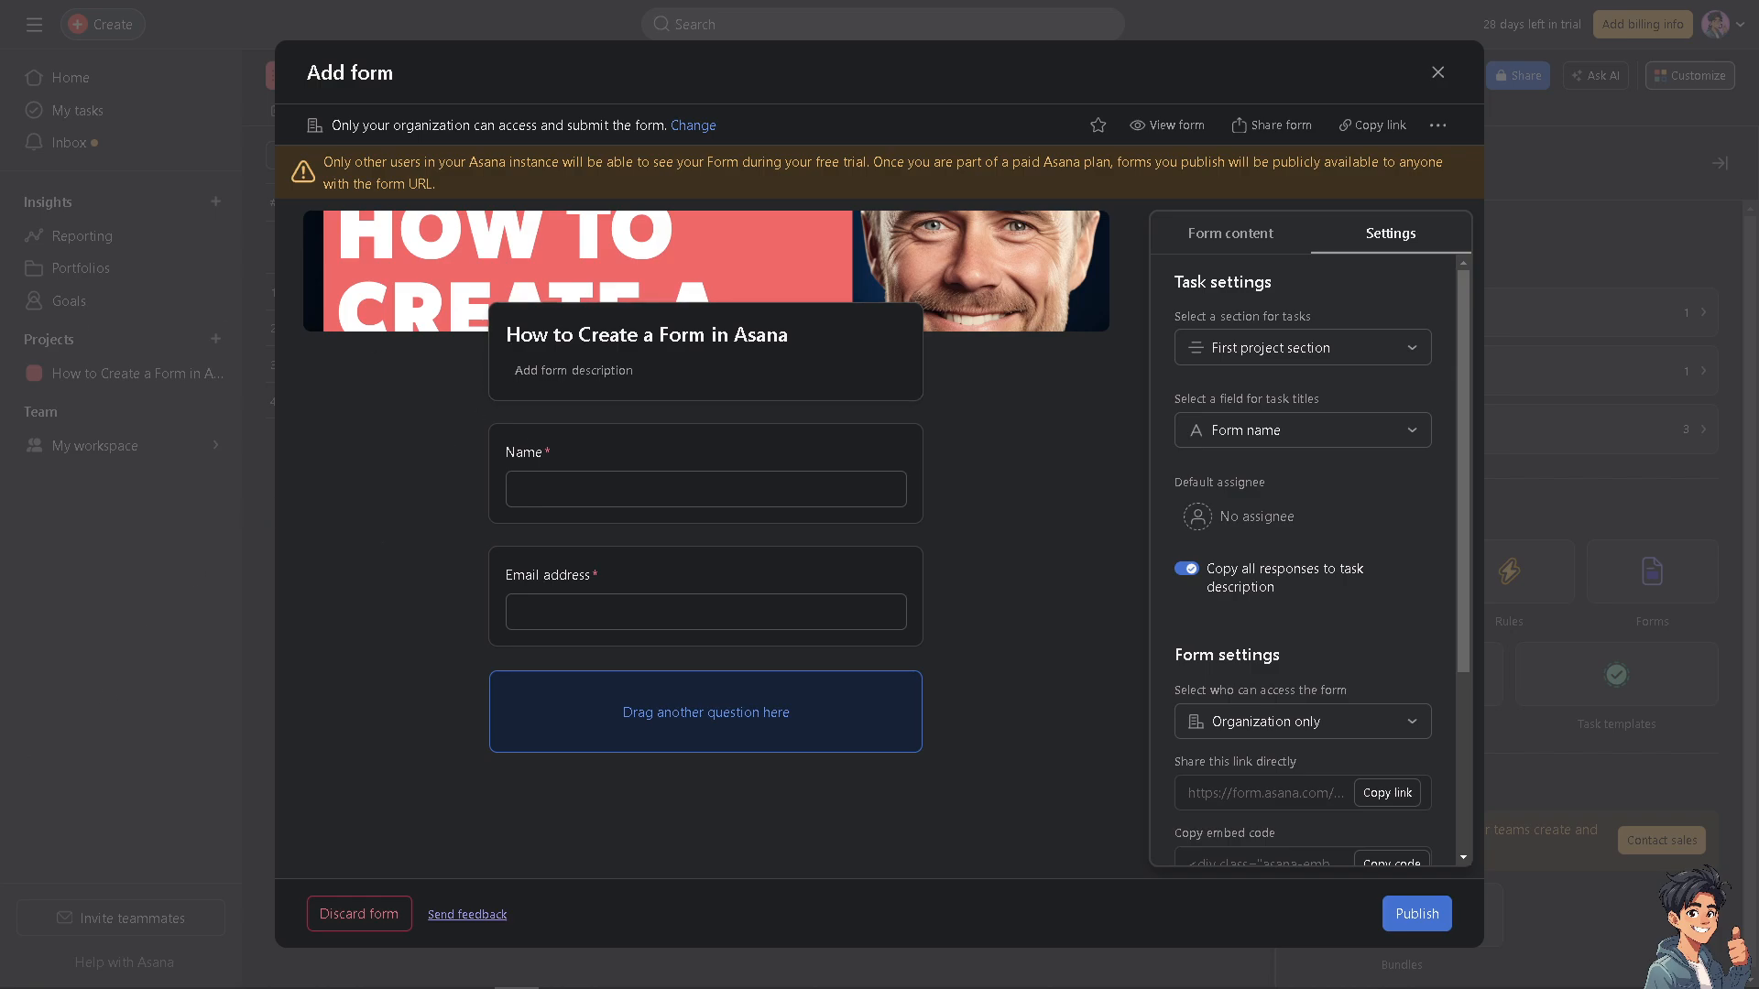
pyautogui.click(587, 377)
pyautogui.write('How to Create a Form in Asana')
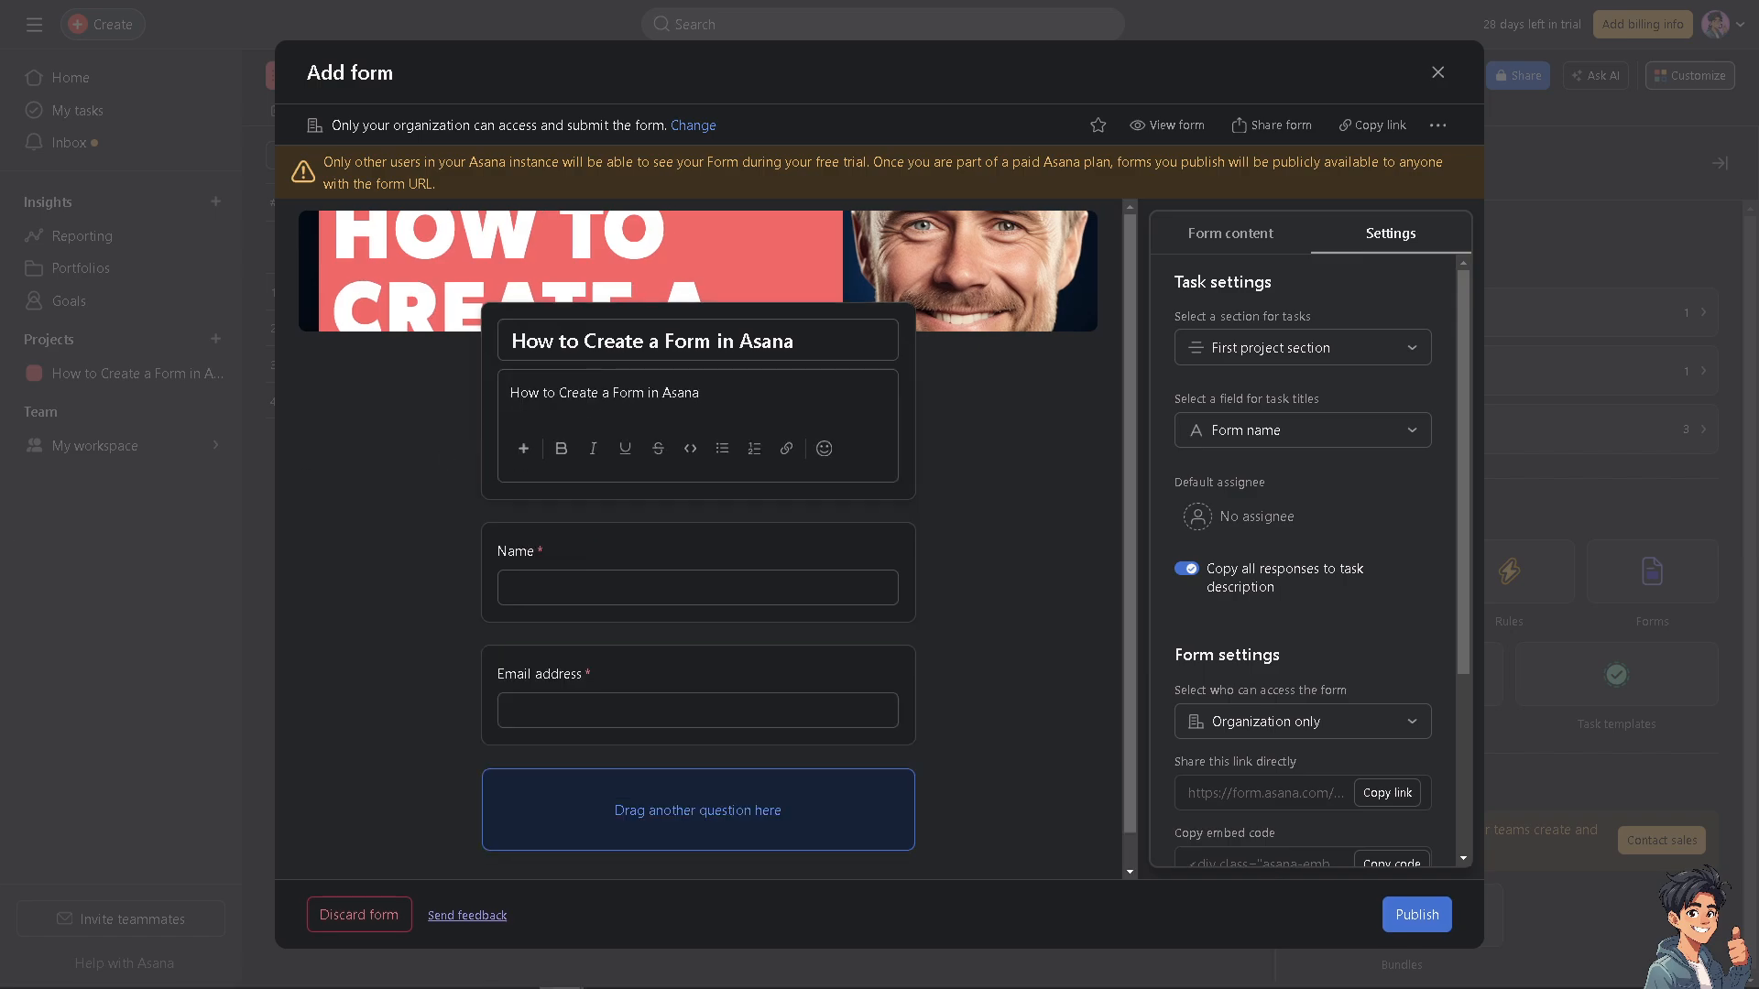
# Replace the form title with "Andy's Guides"
pyautogui.tripleClick(563, 341)
pyautogui.write('A')
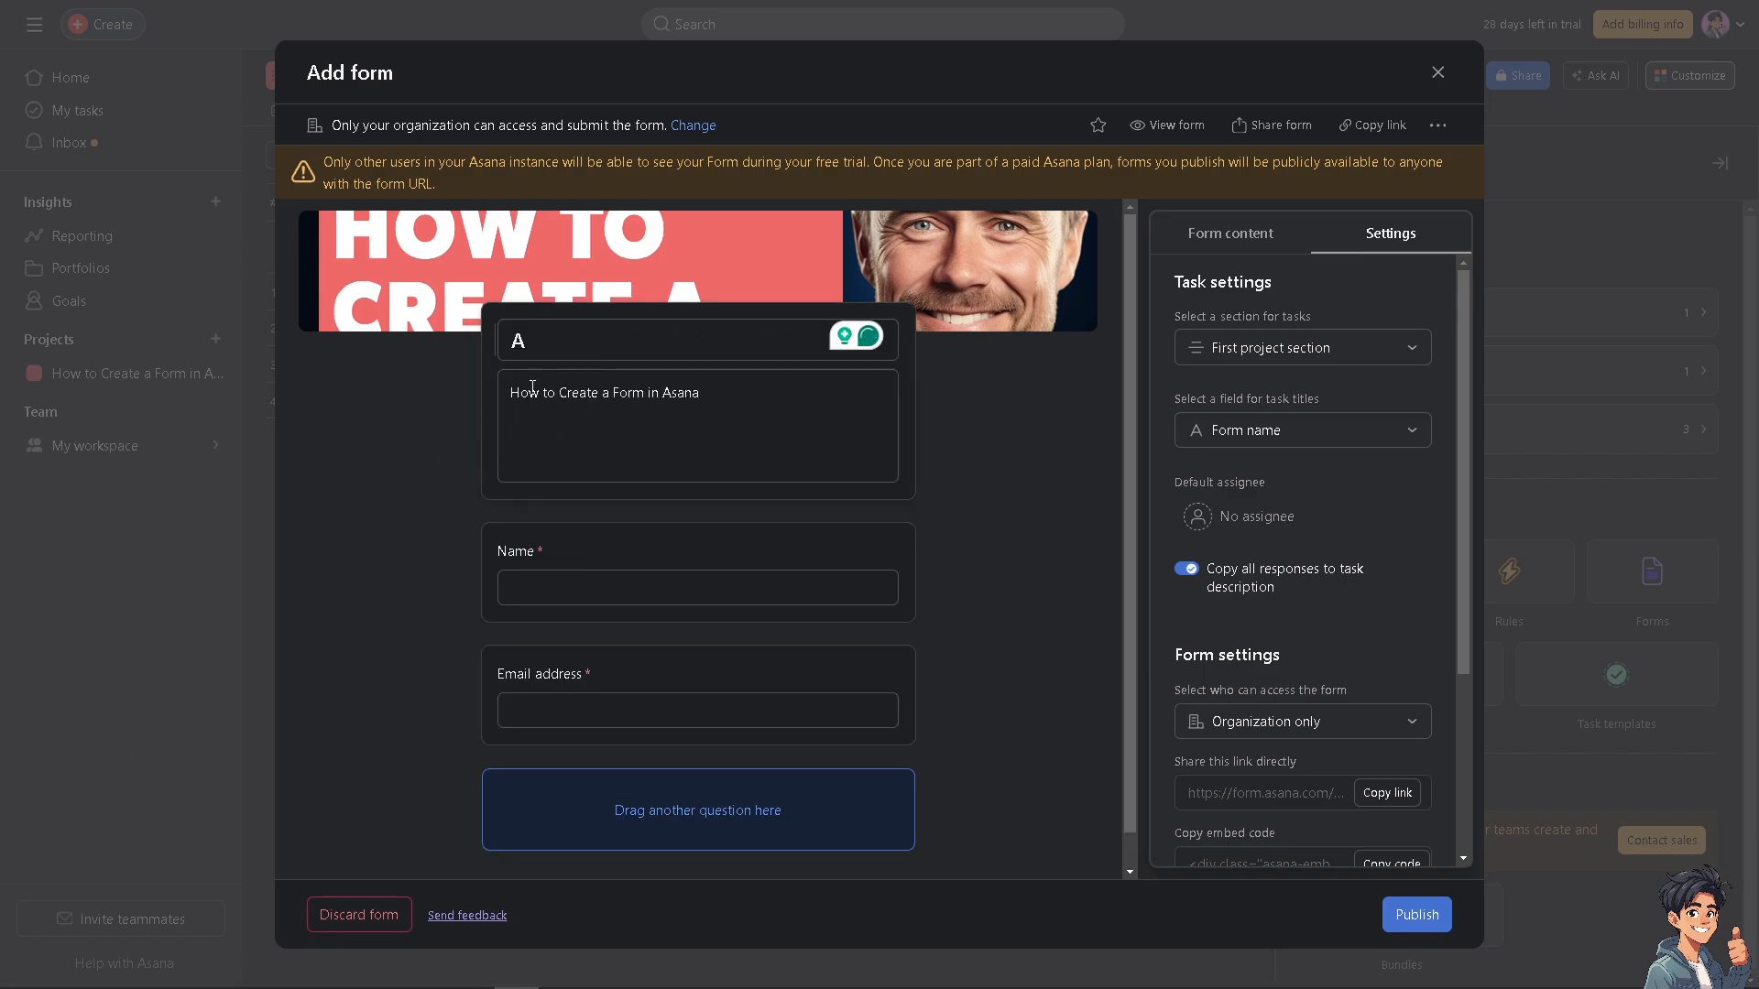
pyautogui.write('ndy')
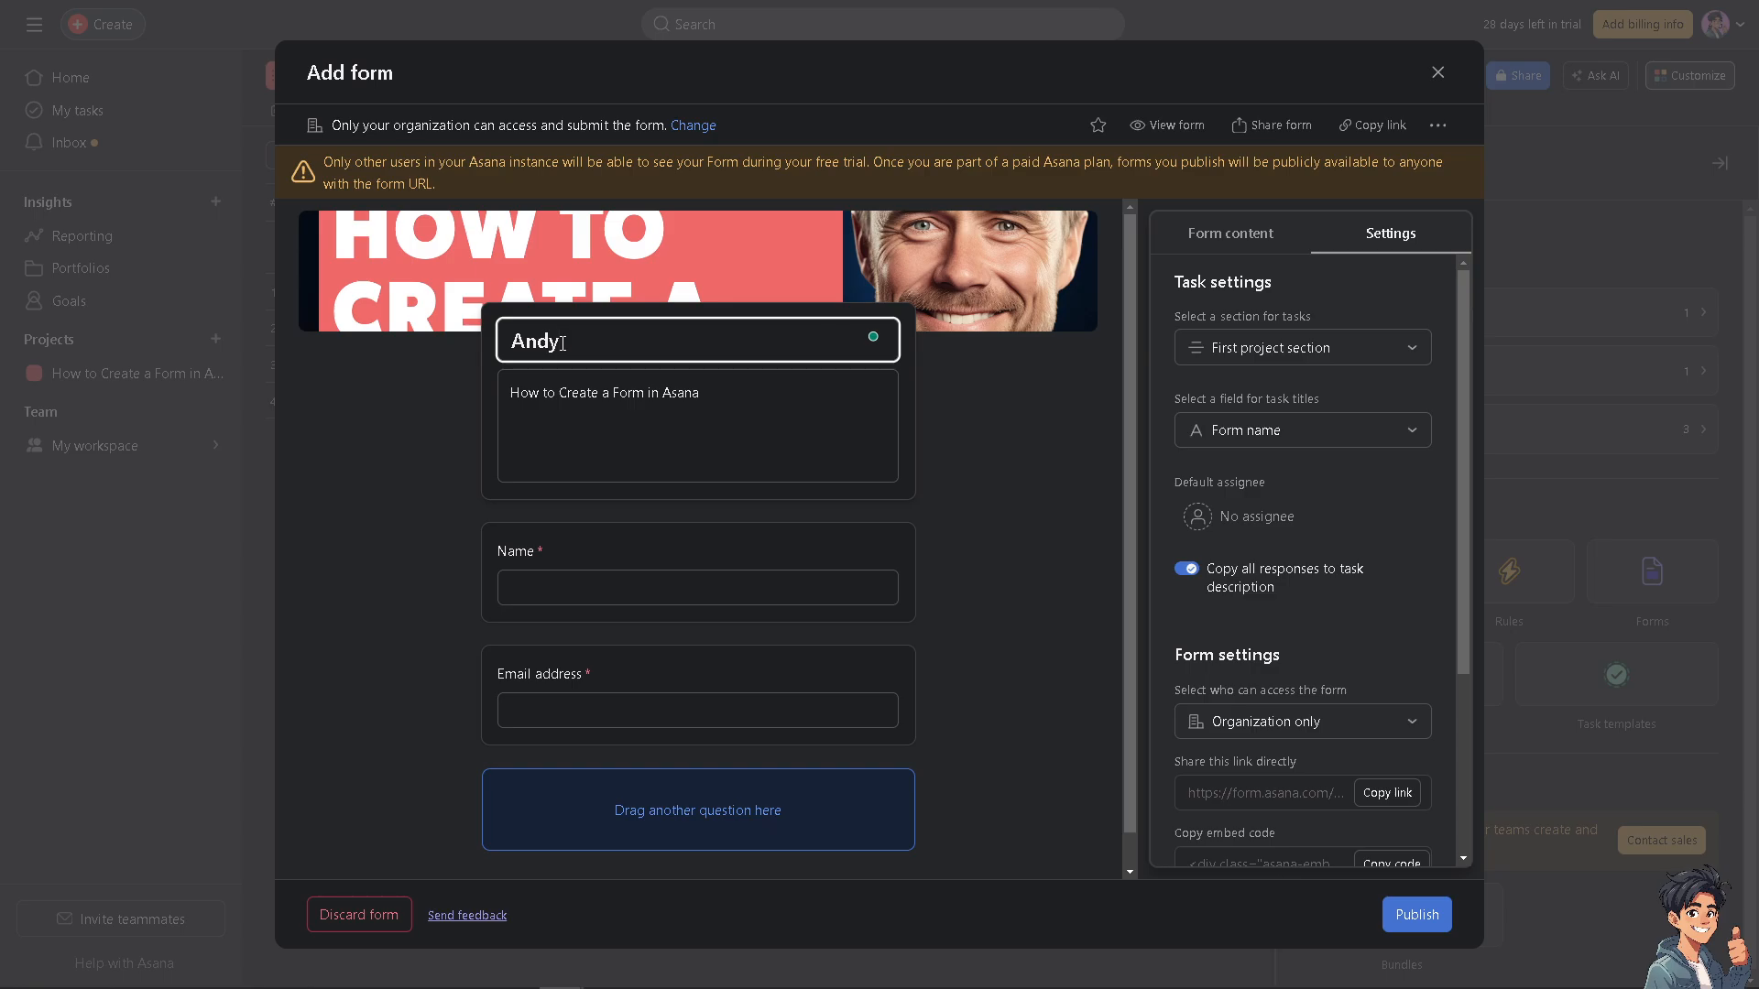
pyautogui.write("'s Guides")
# Copy the form description text, make it bold and underlined, and insert an image on a new line below it
pyautogui.click(788, 399)
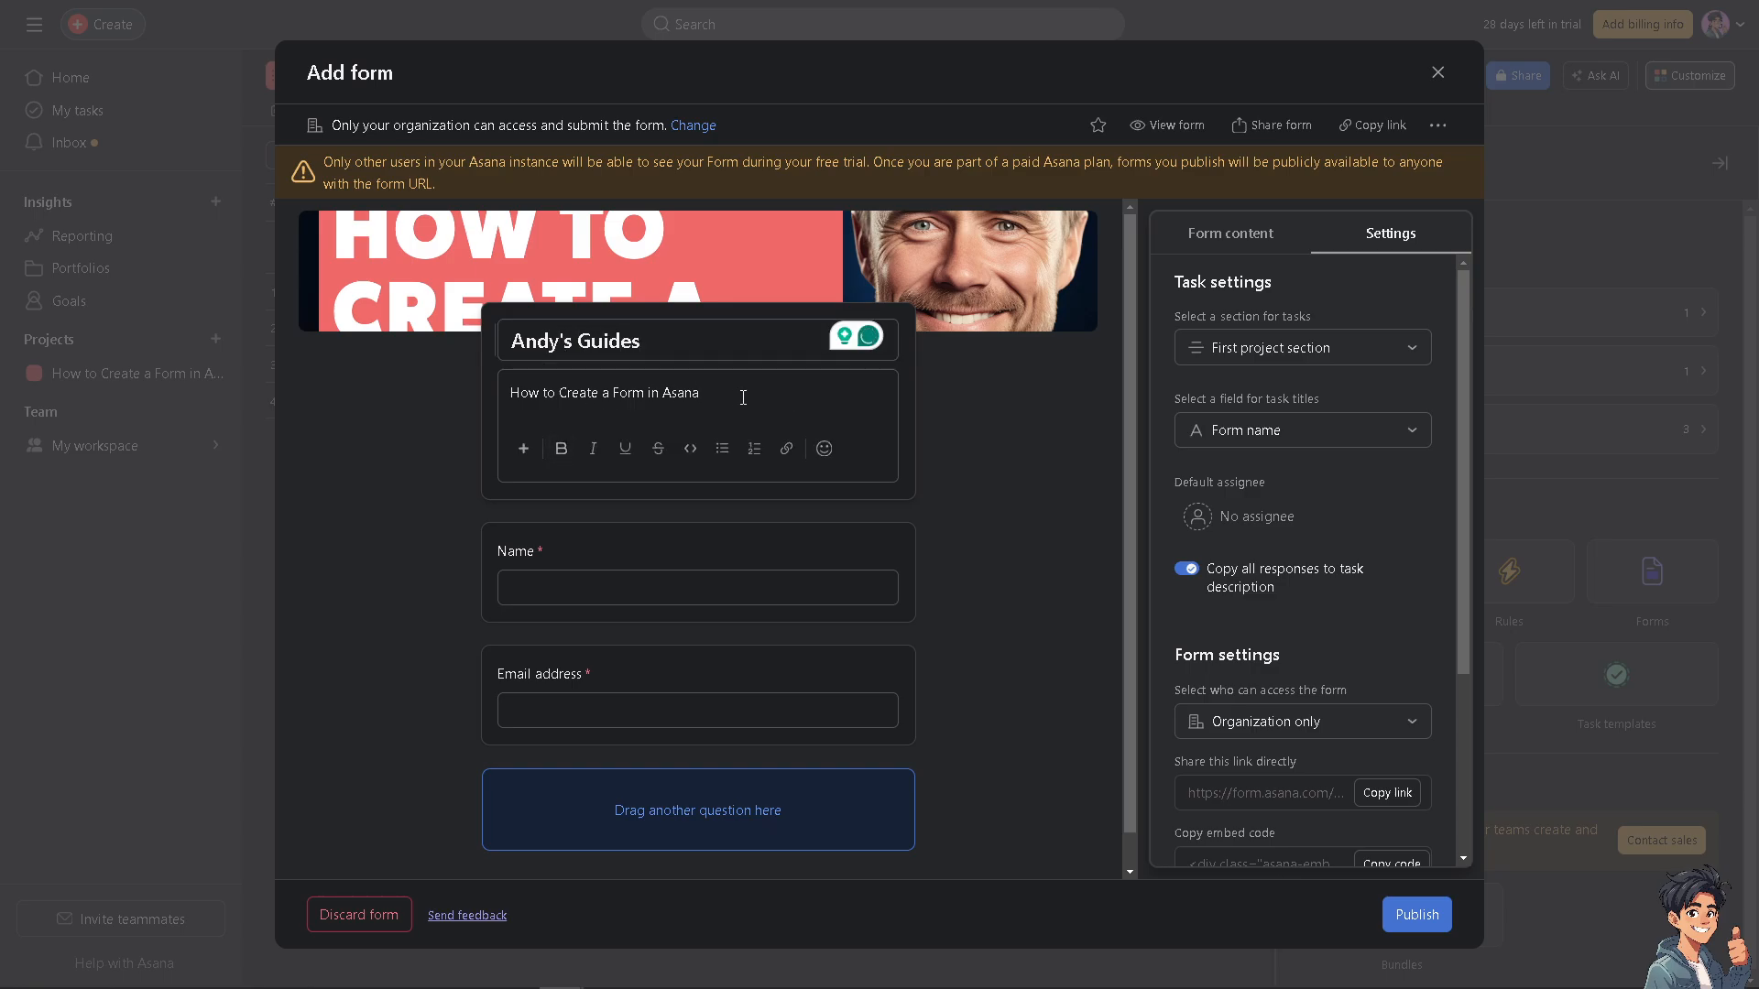
pyautogui.moveTo(743, 398); pyautogui.dragTo(511, 393)
pyautogui.hotkey('ctrl', 'c')
pyautogui.click(560, 448)
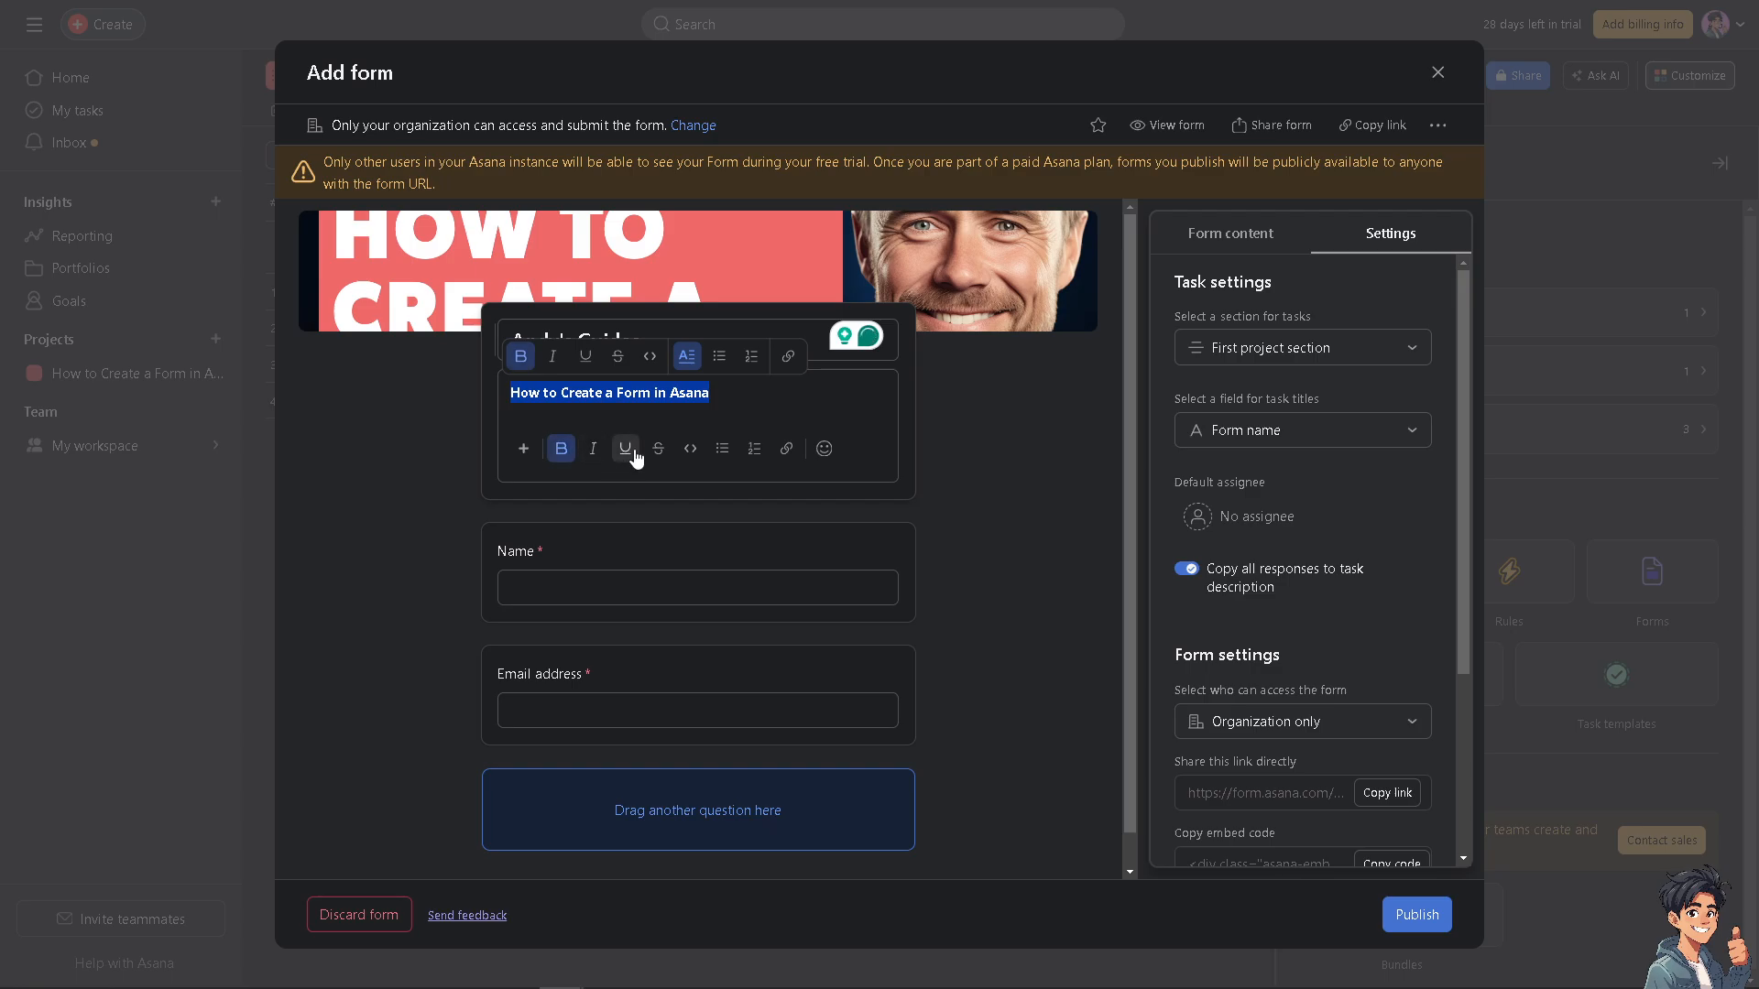
pyautogui.click(632, 451)
pyautogui.click(760, 393)
pyautogui.press('Return')
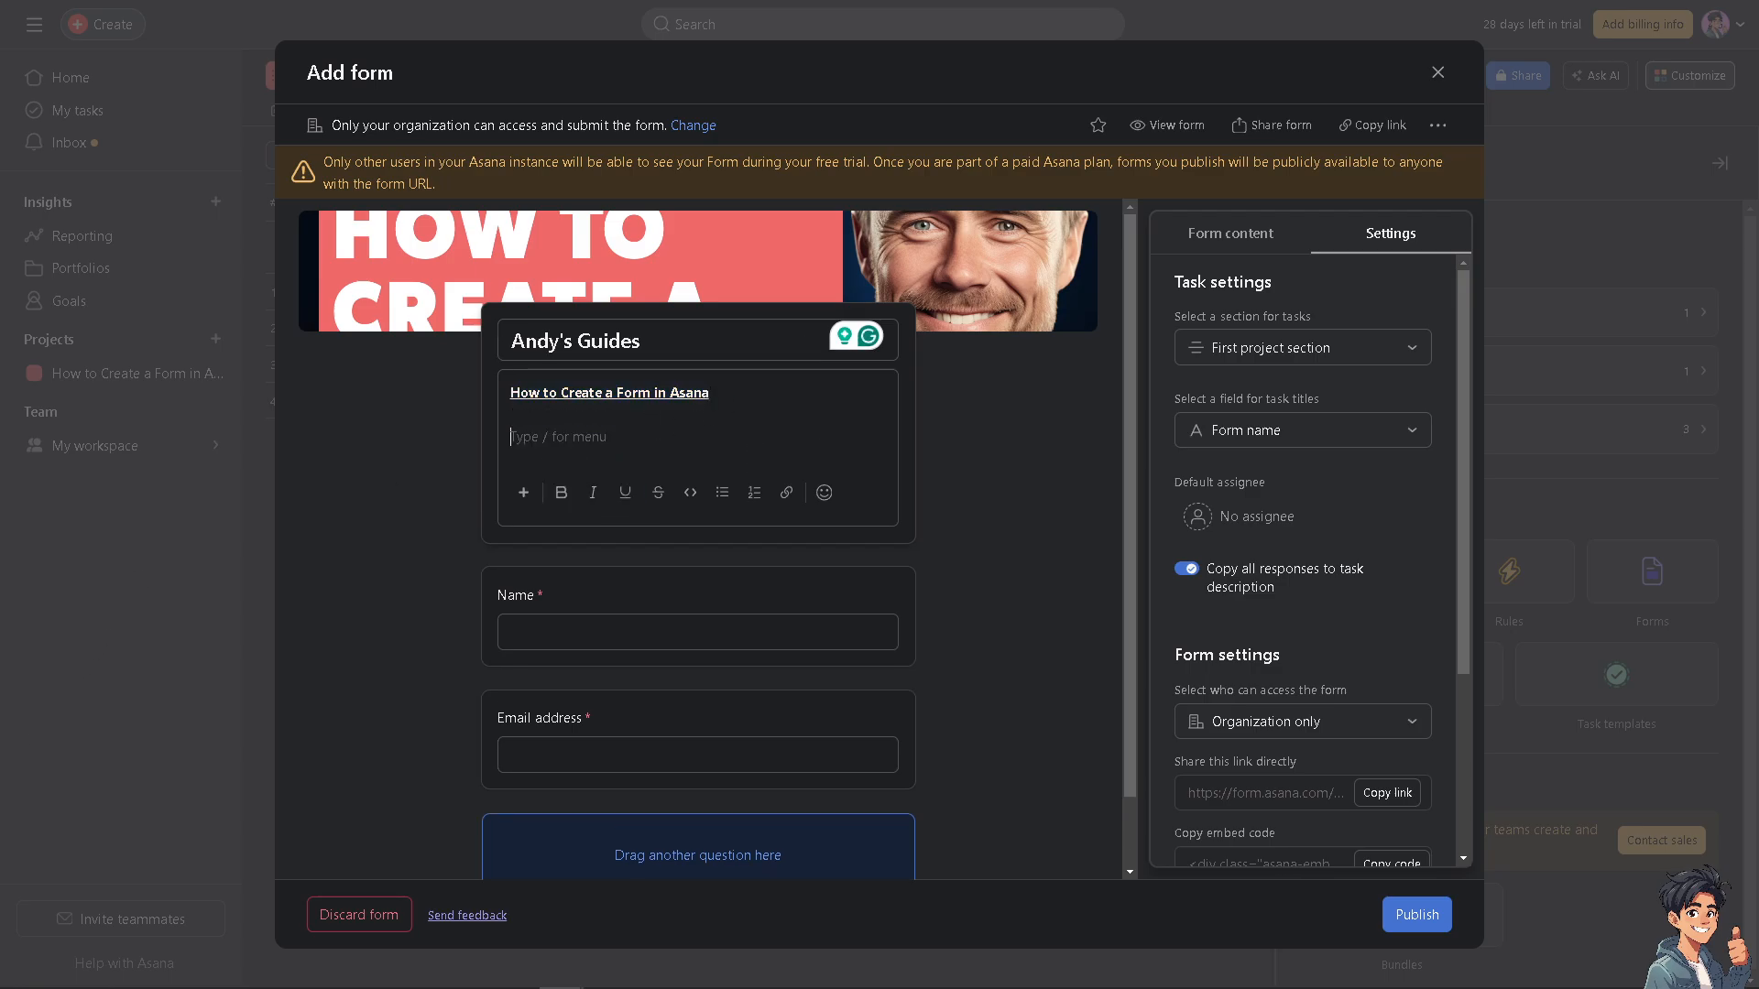
pyautogui.click(524, 494)
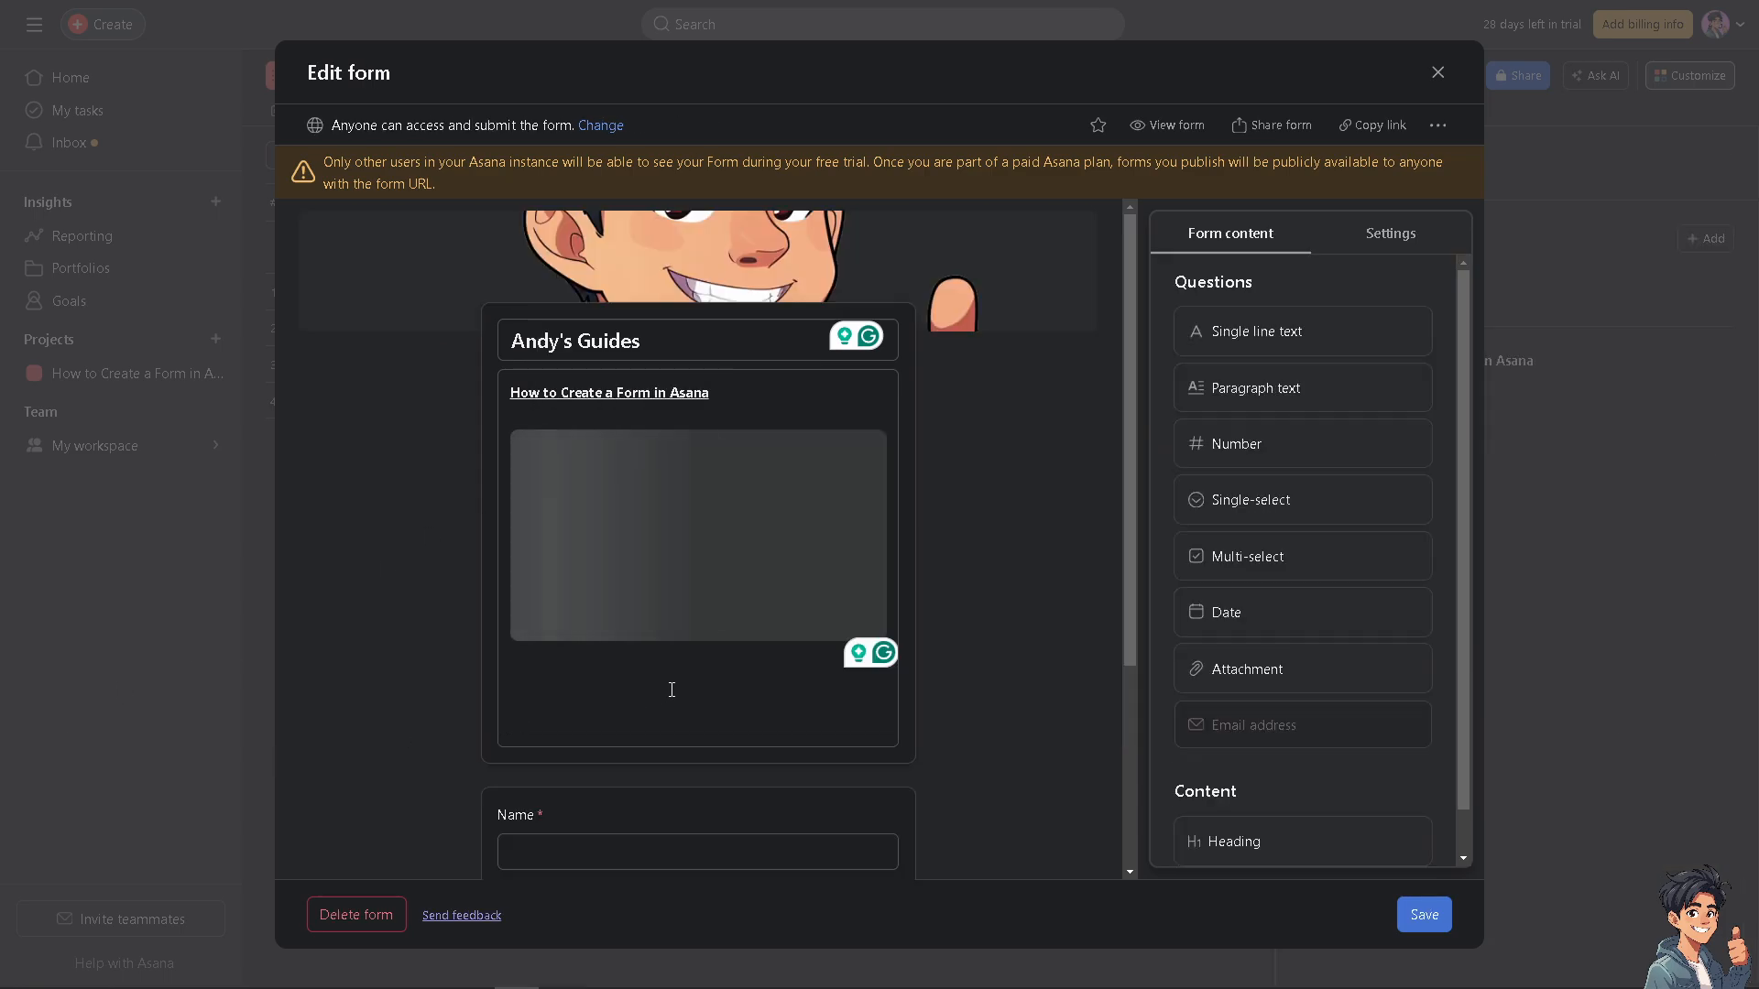
# Move the Name question below the Email address question and back above it
pyautogui.scroll(-3, 676, 676)
pyautogui.scroll(2, 641, 655)
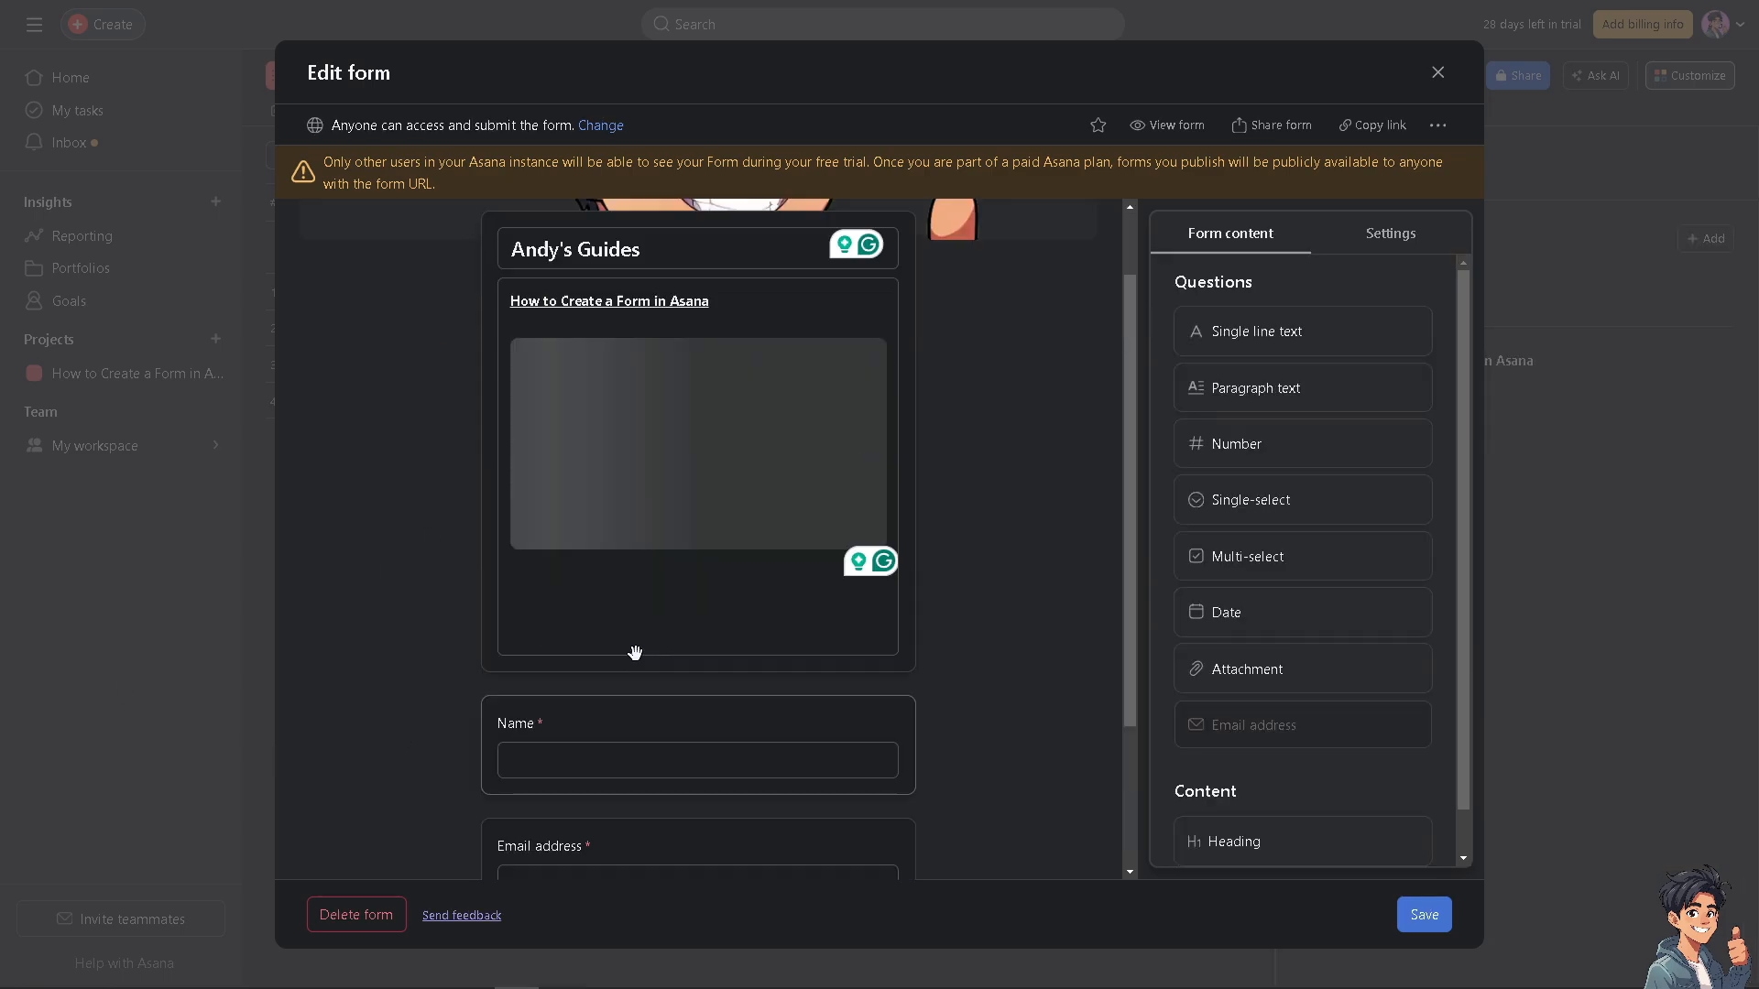
pyautogui.scroll(1, 632, 650)
pyautogui.scroll(-2, 605, 678)
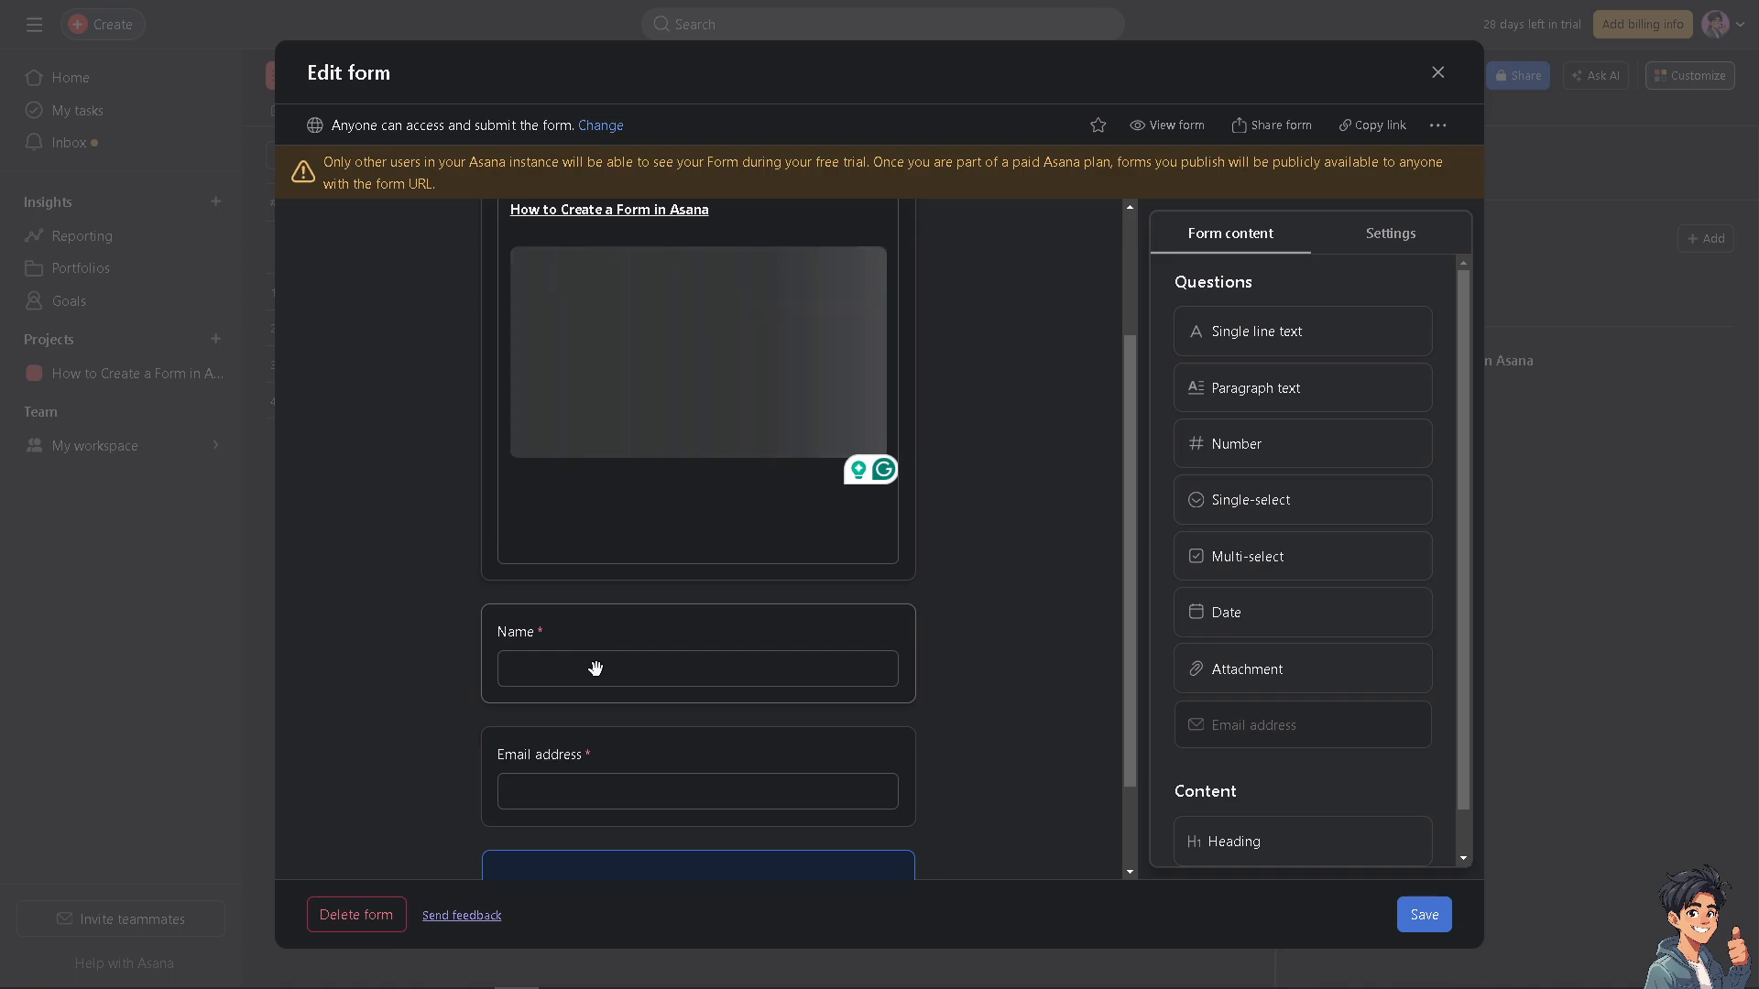
pyautogui.click(596, 669)
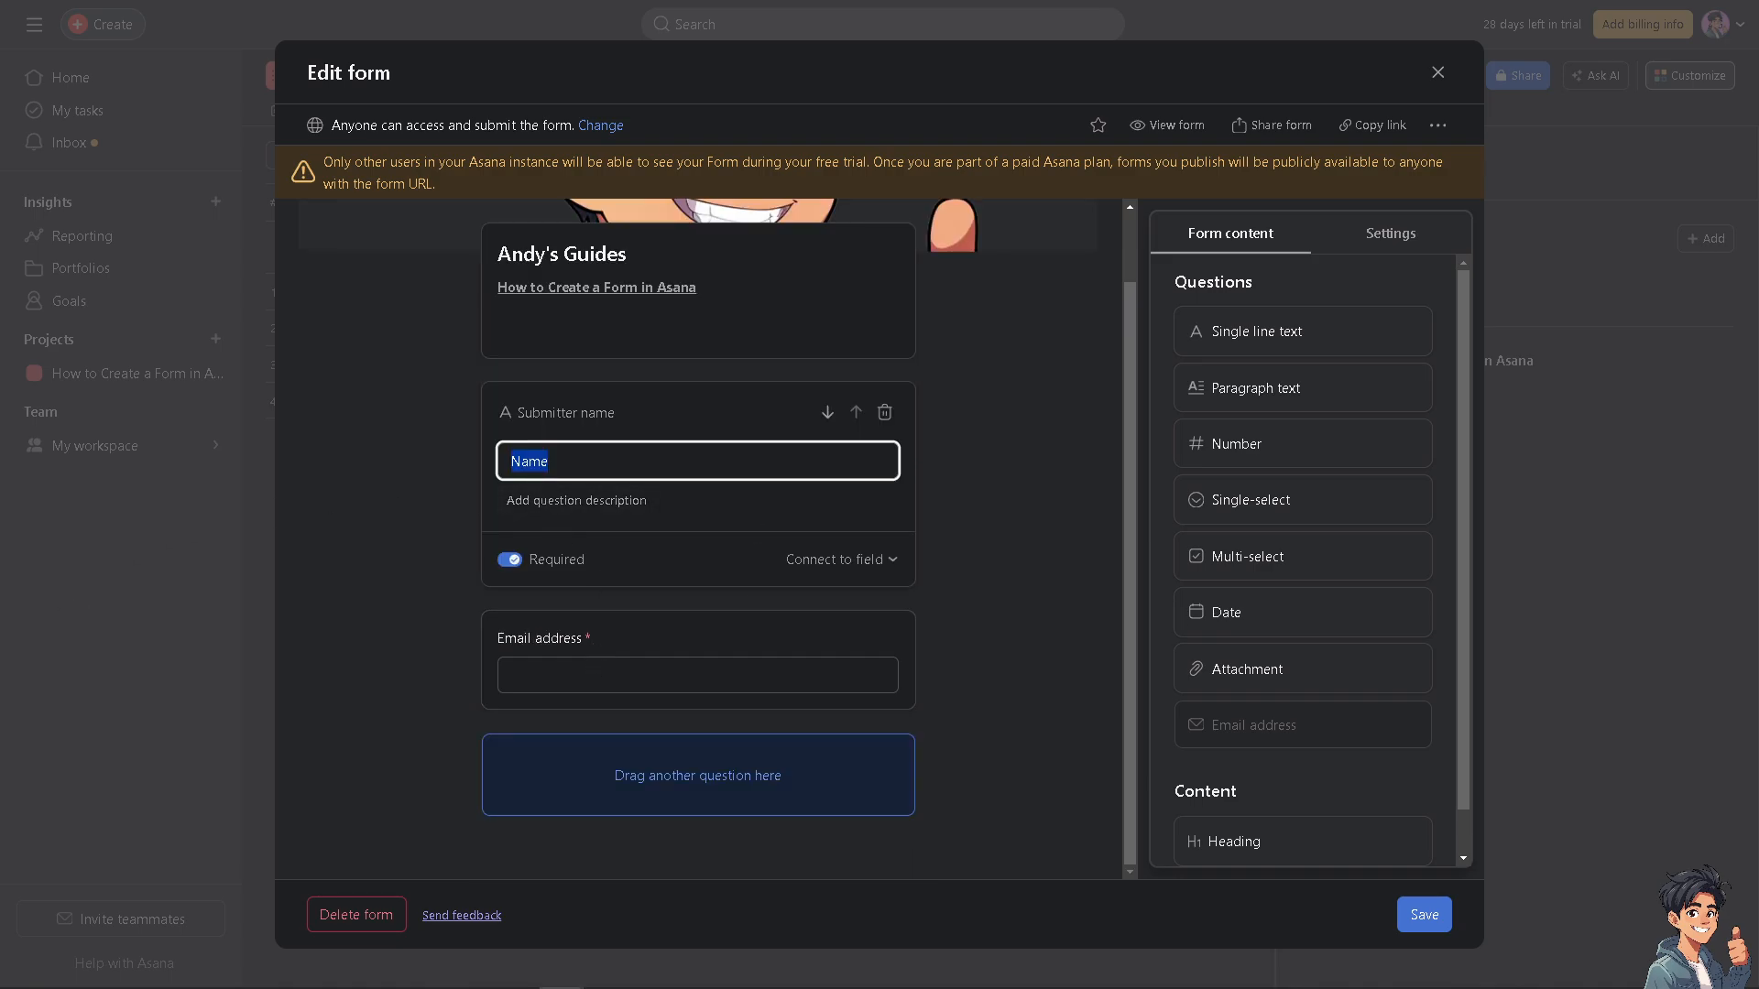
pyautogui.click(827, 412)
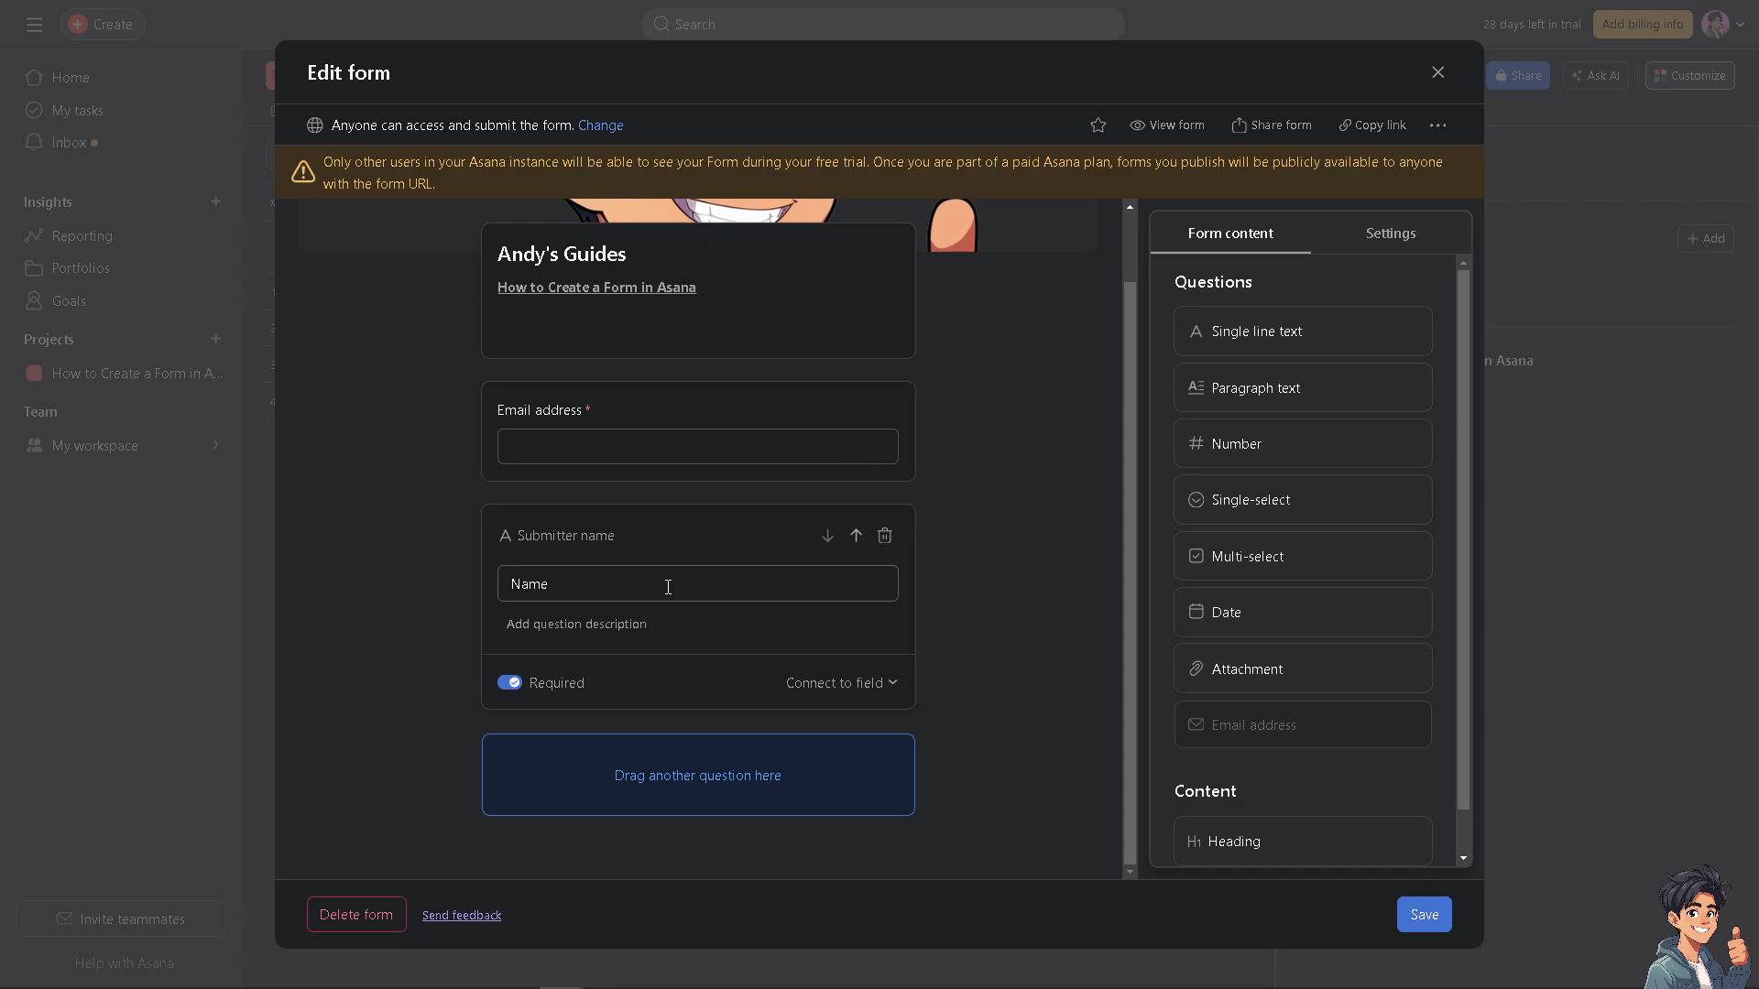
pyautogui.click(855, 535)
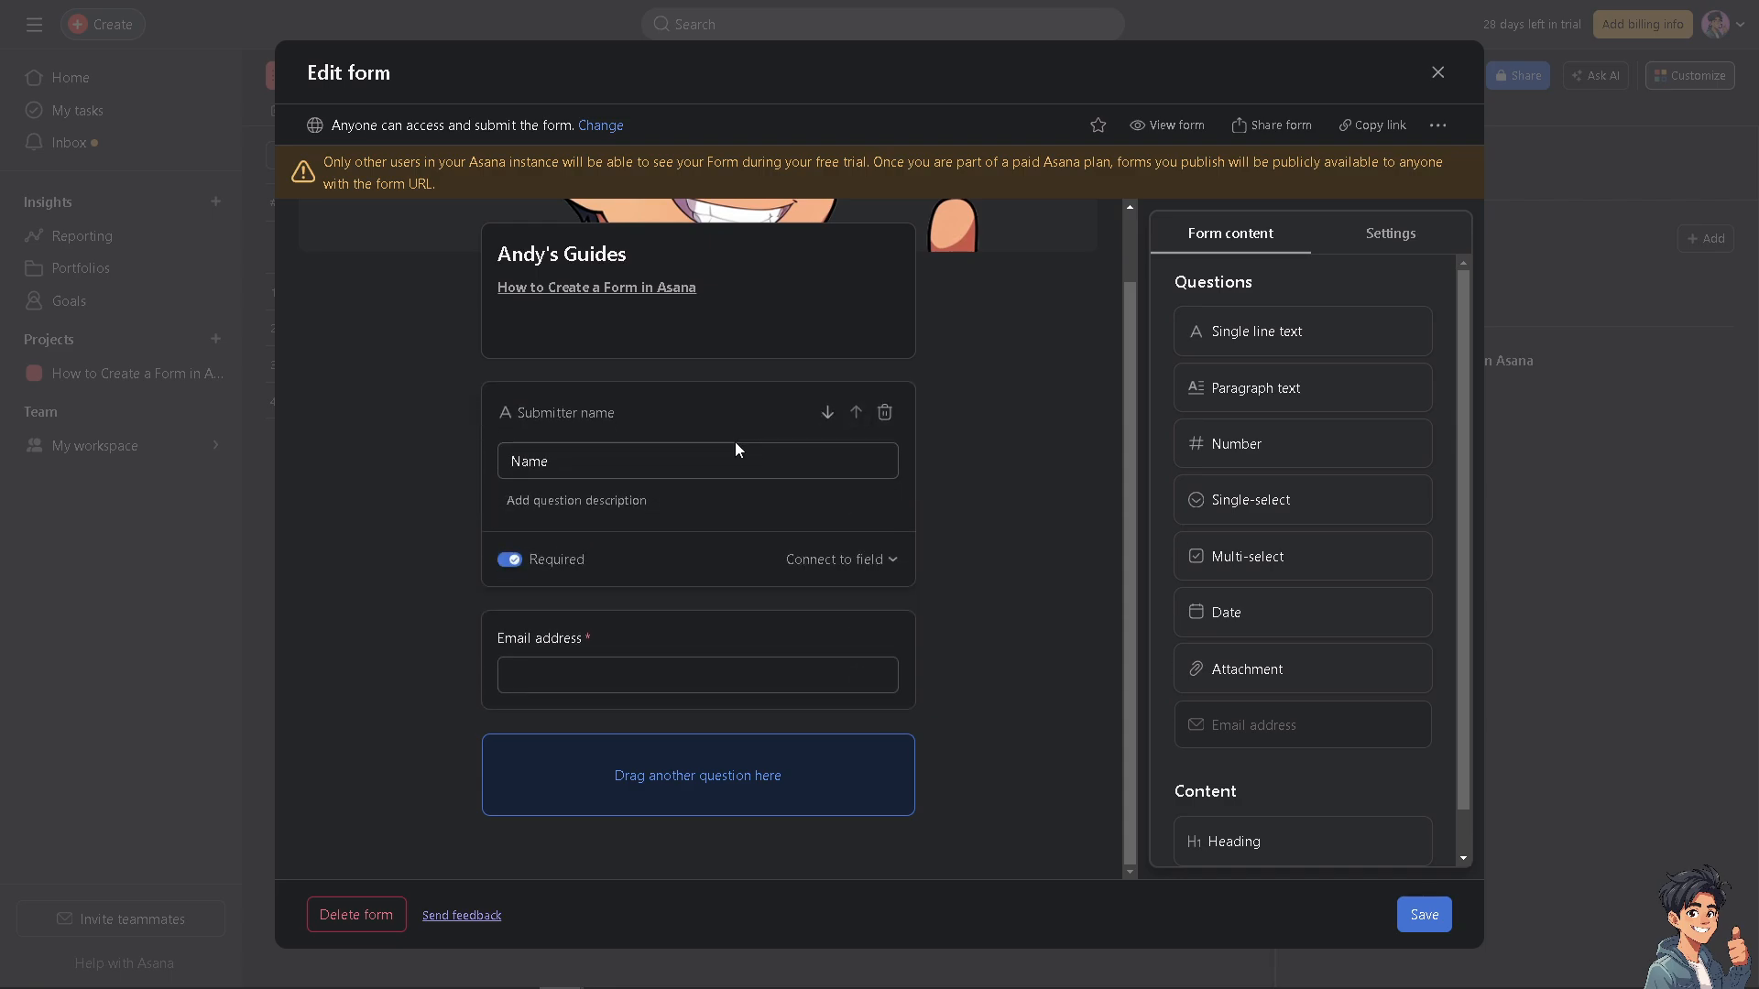
# Switch the Name question's Required setting off and on, and check its field connection options and the Email address question's settings
pyautogui.click(511, 562)
pyautogui.click(511, 560)
pyautogui.click(891, 562)
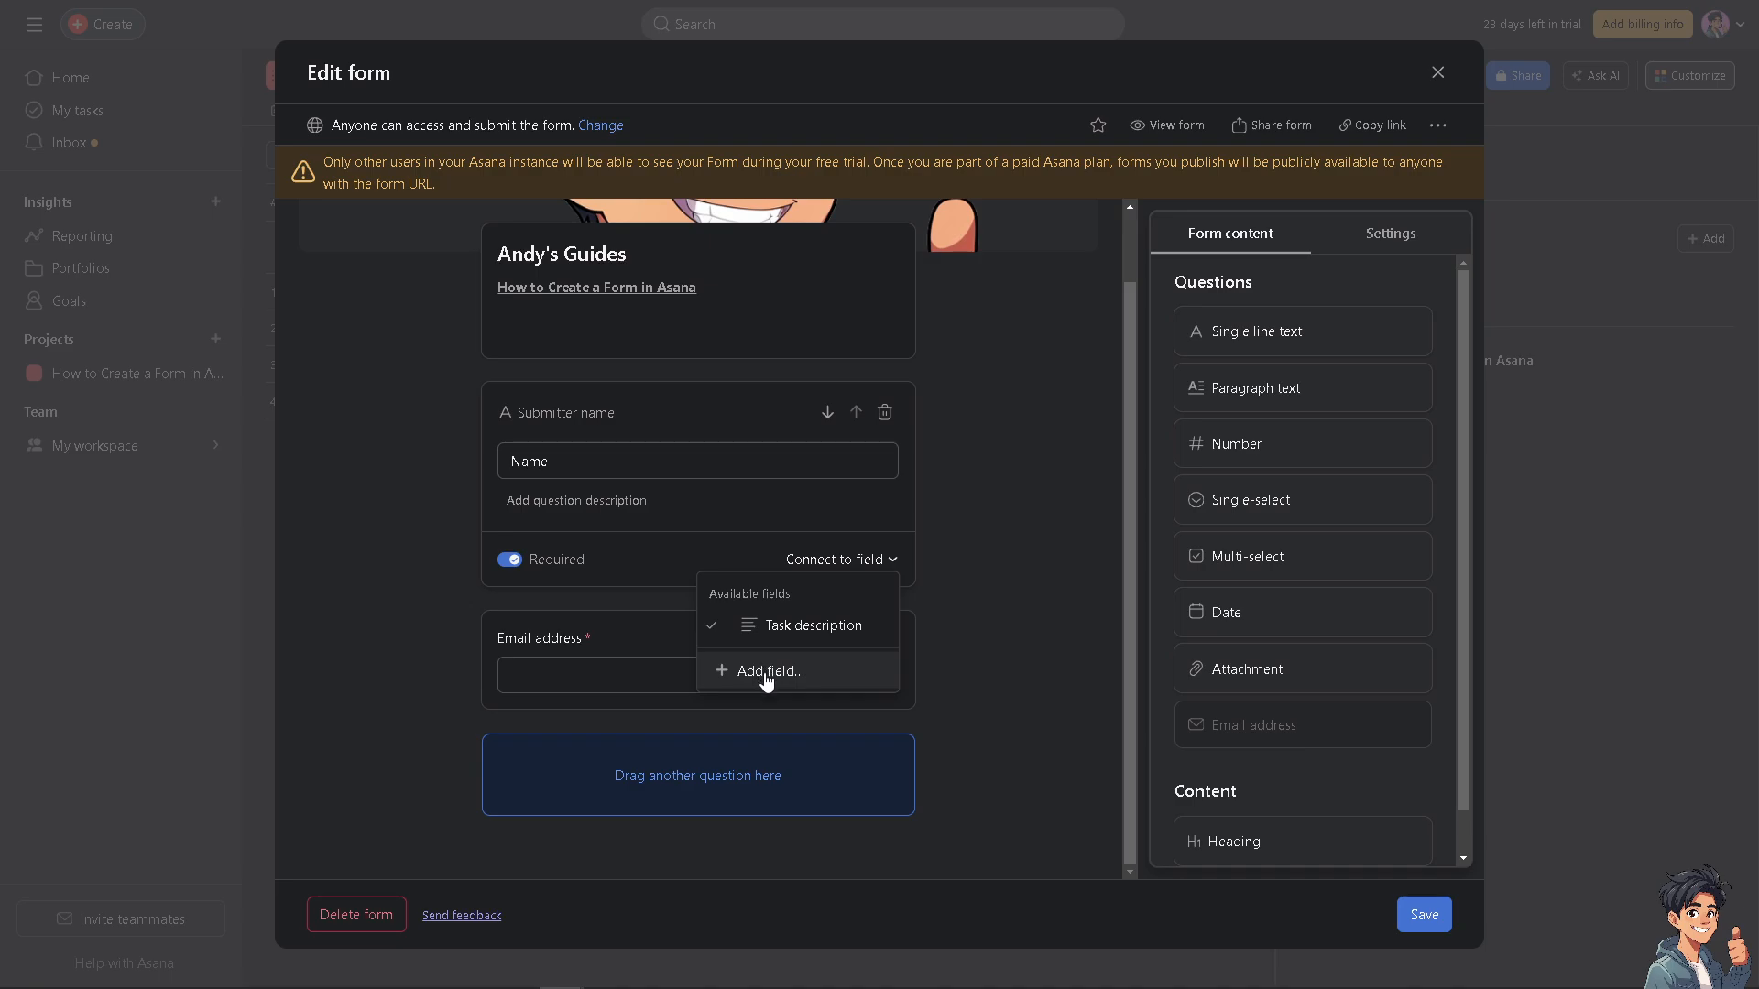
pyautogui.click(992, 593)
pyautogui.click(695, 650)
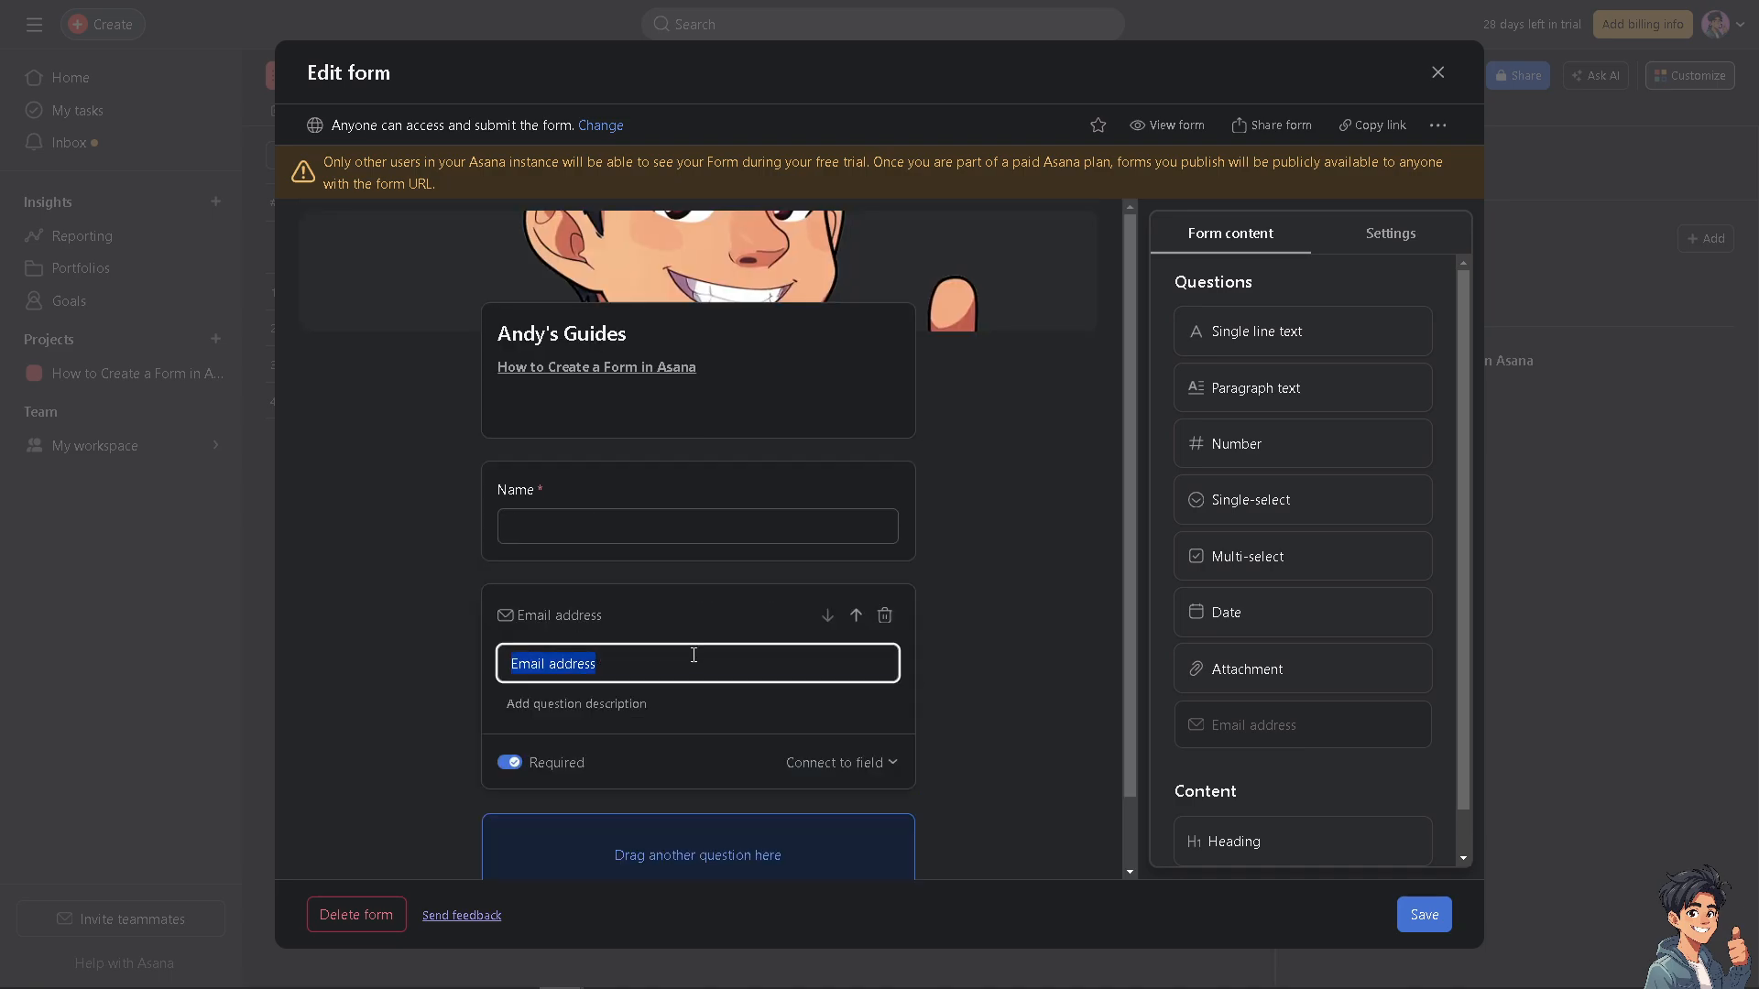
pyautogui.click(996, 608)
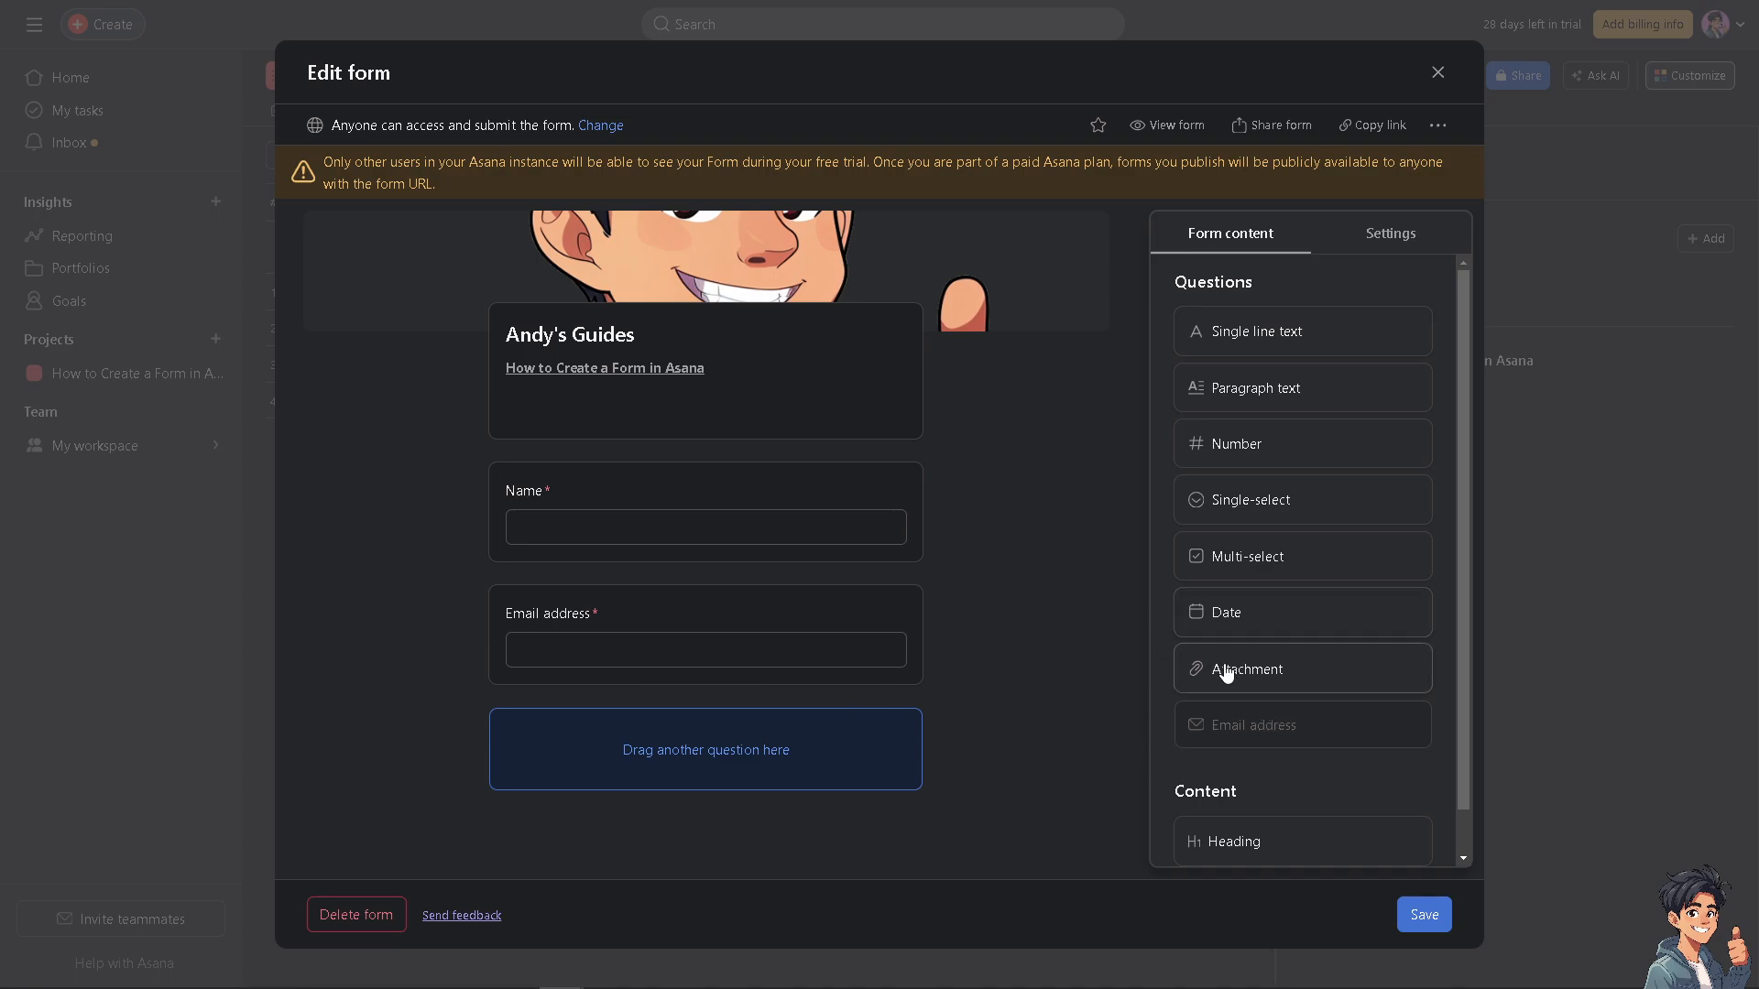
# Add an Attachment question between the Name and Email address questions
pyautogui.click(735, 383)
pyautogui.click(781, 411)
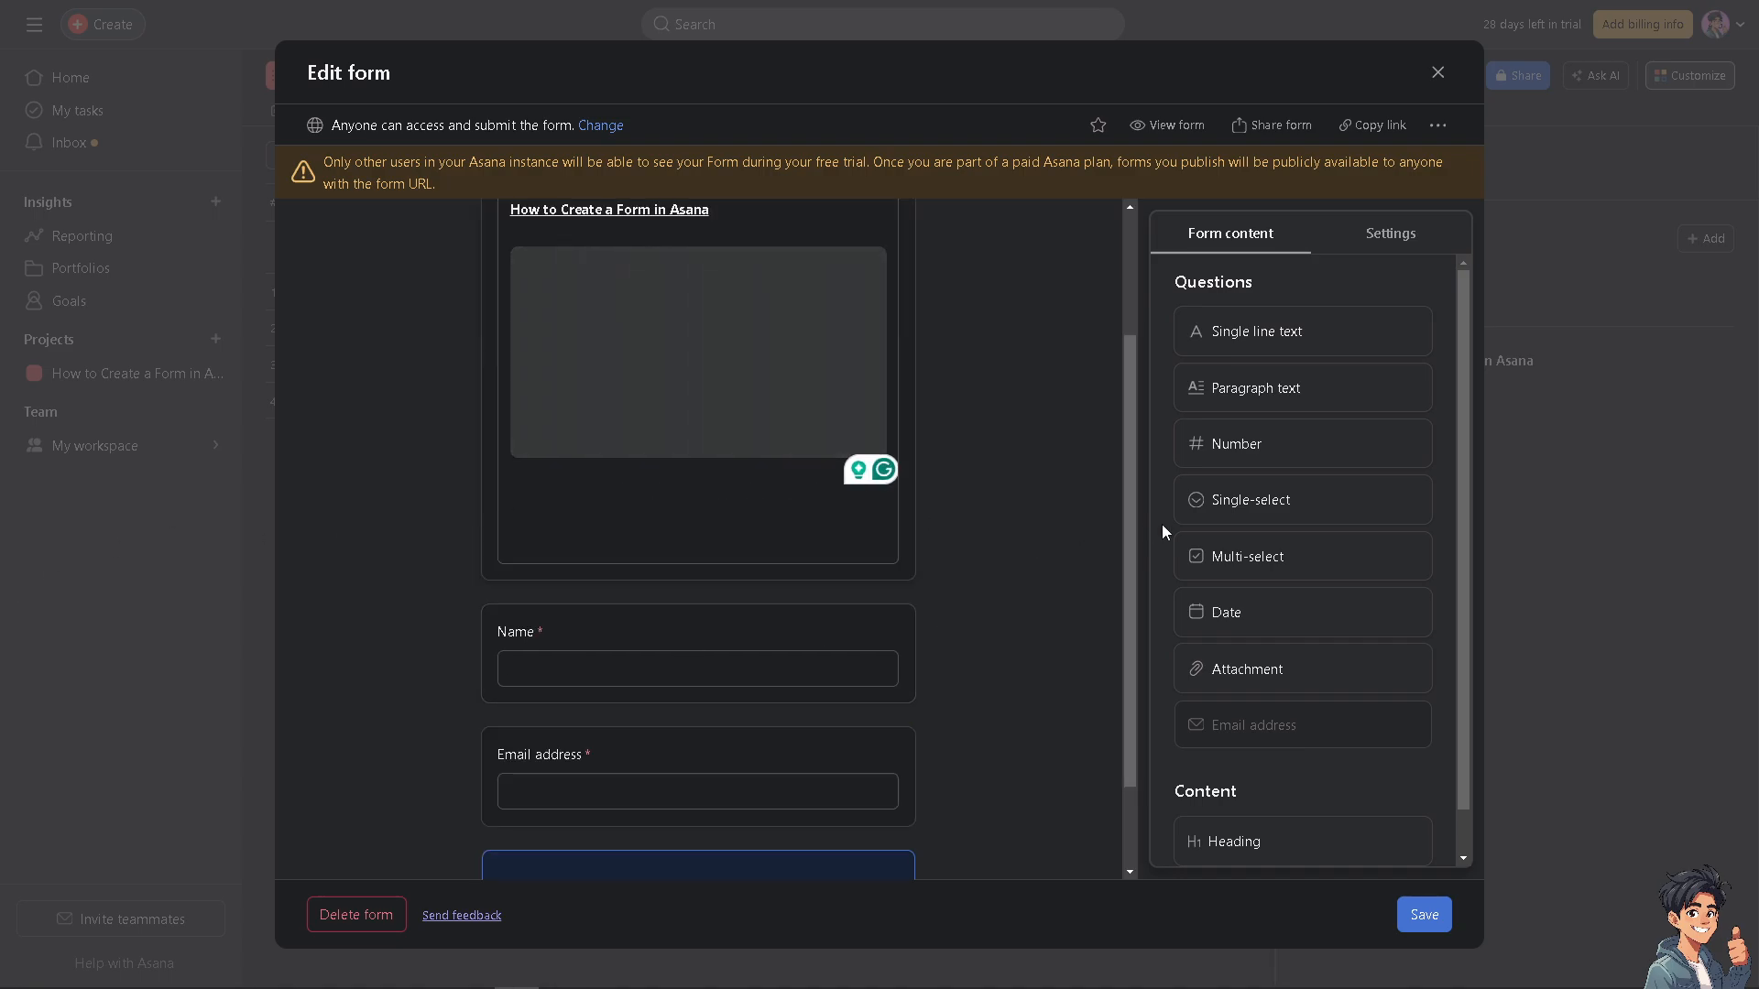
pyautogui.scroll(-1, 1069, 555)
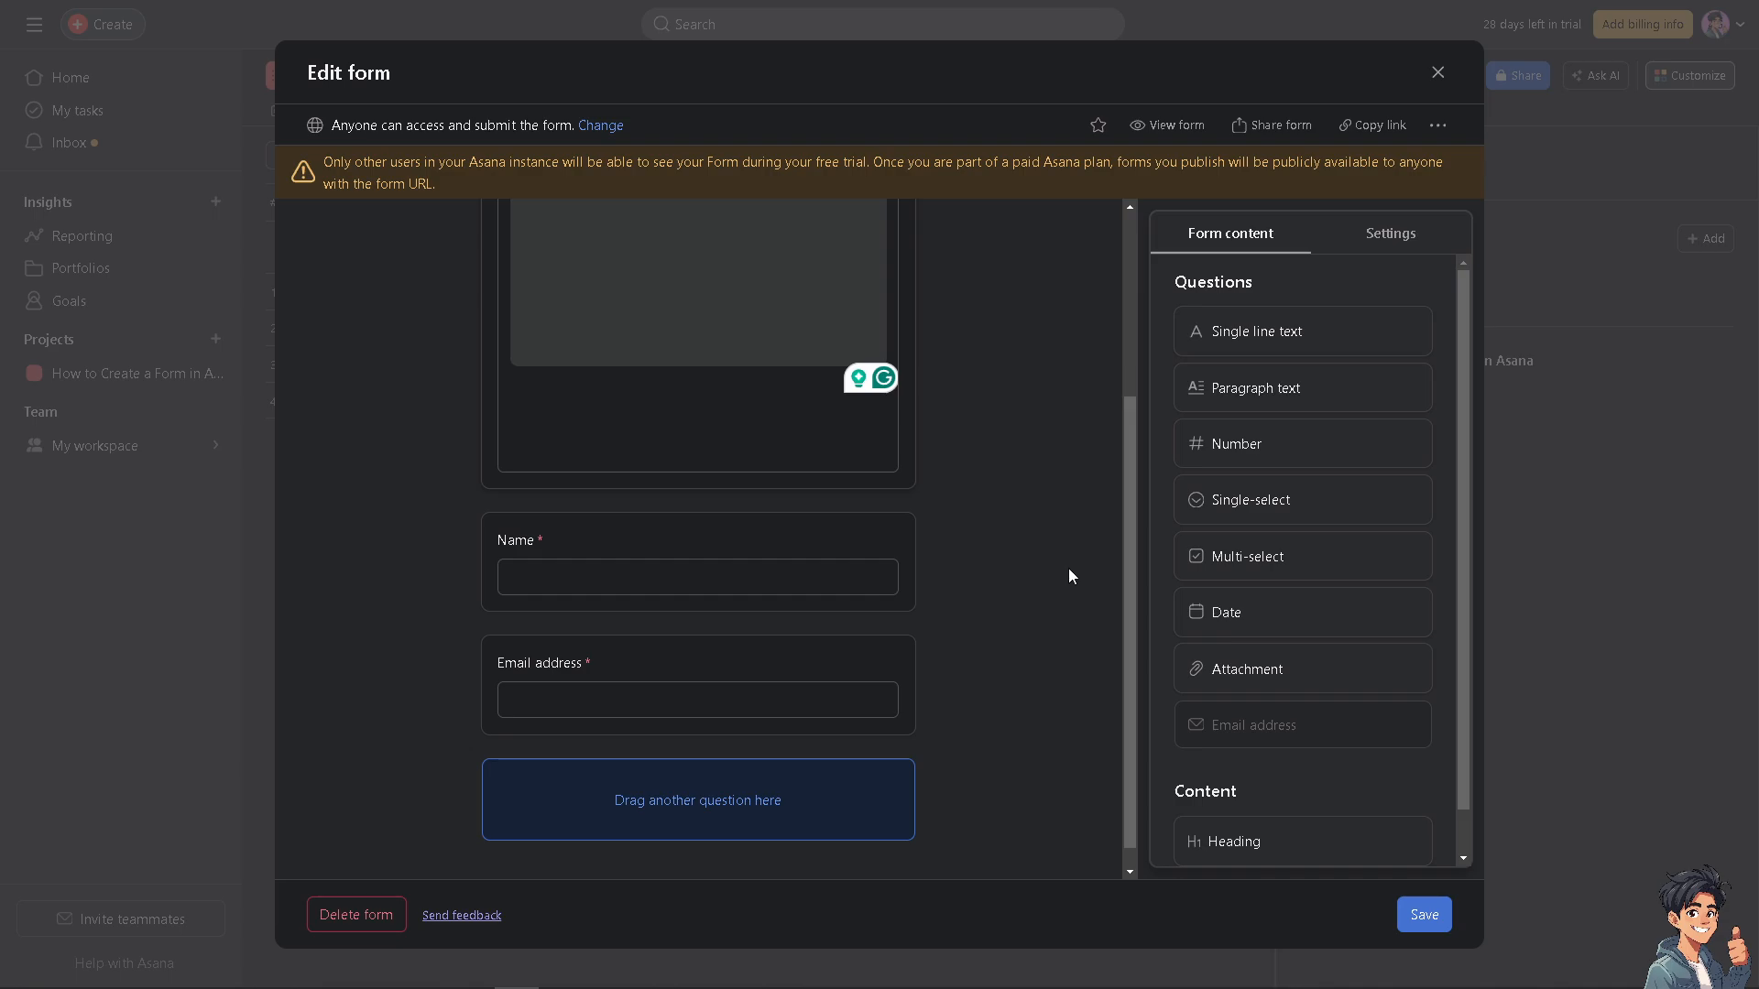
pyautogui.moveTo(1246, 675); pyautogui.dragTo(589, 638)
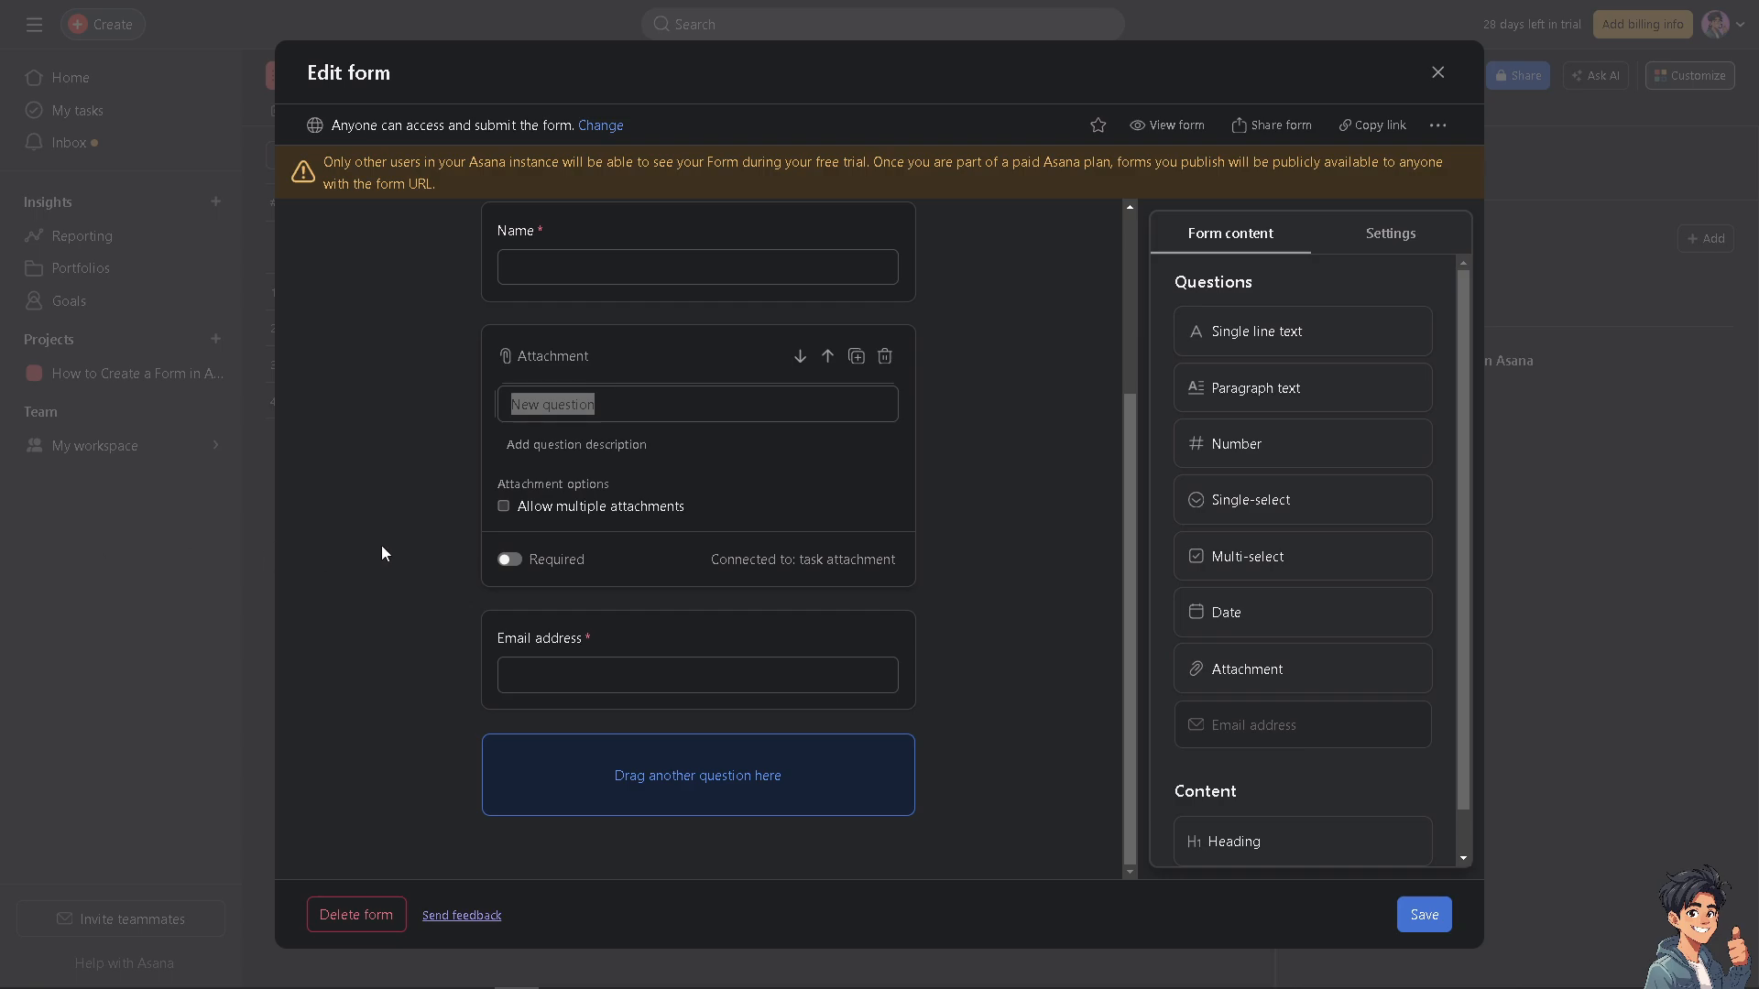
pyautogui.click(410, 416)
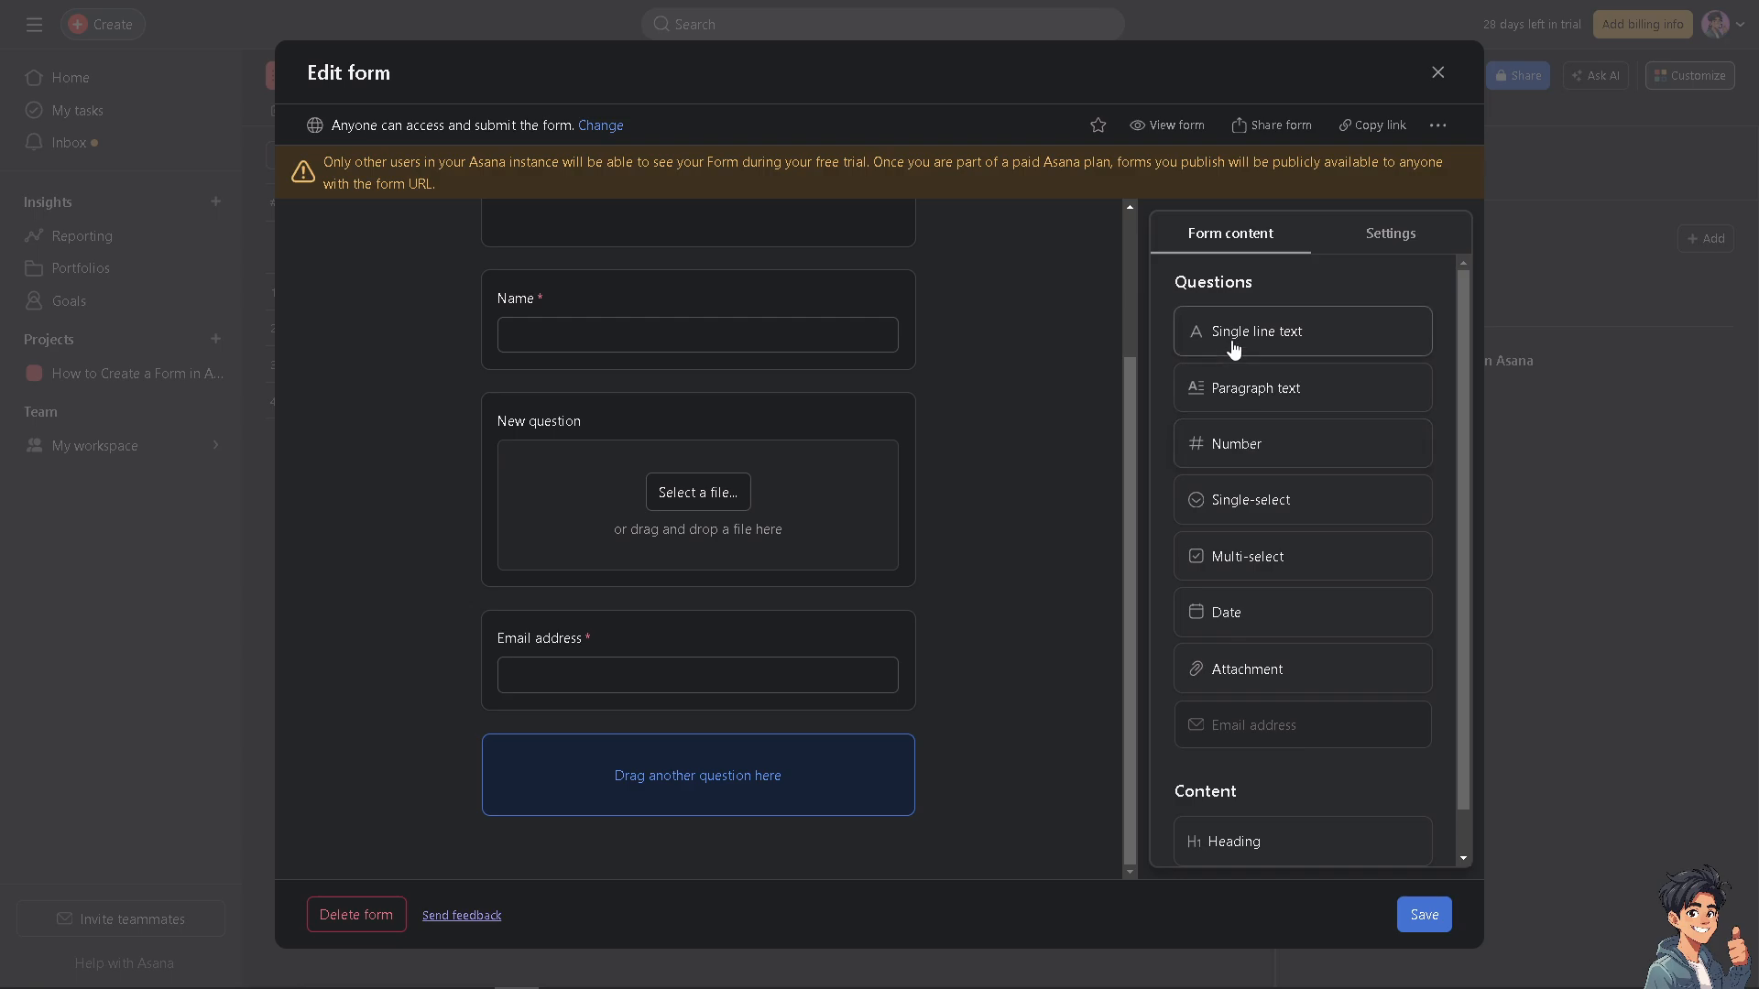
# Add a single line text question titled "How to Create a Form in Asana" below Name, and a paragraph text question directly above it
pyautogui.moveTo(1238, 341); pyautogui.dragTo(579, 392)
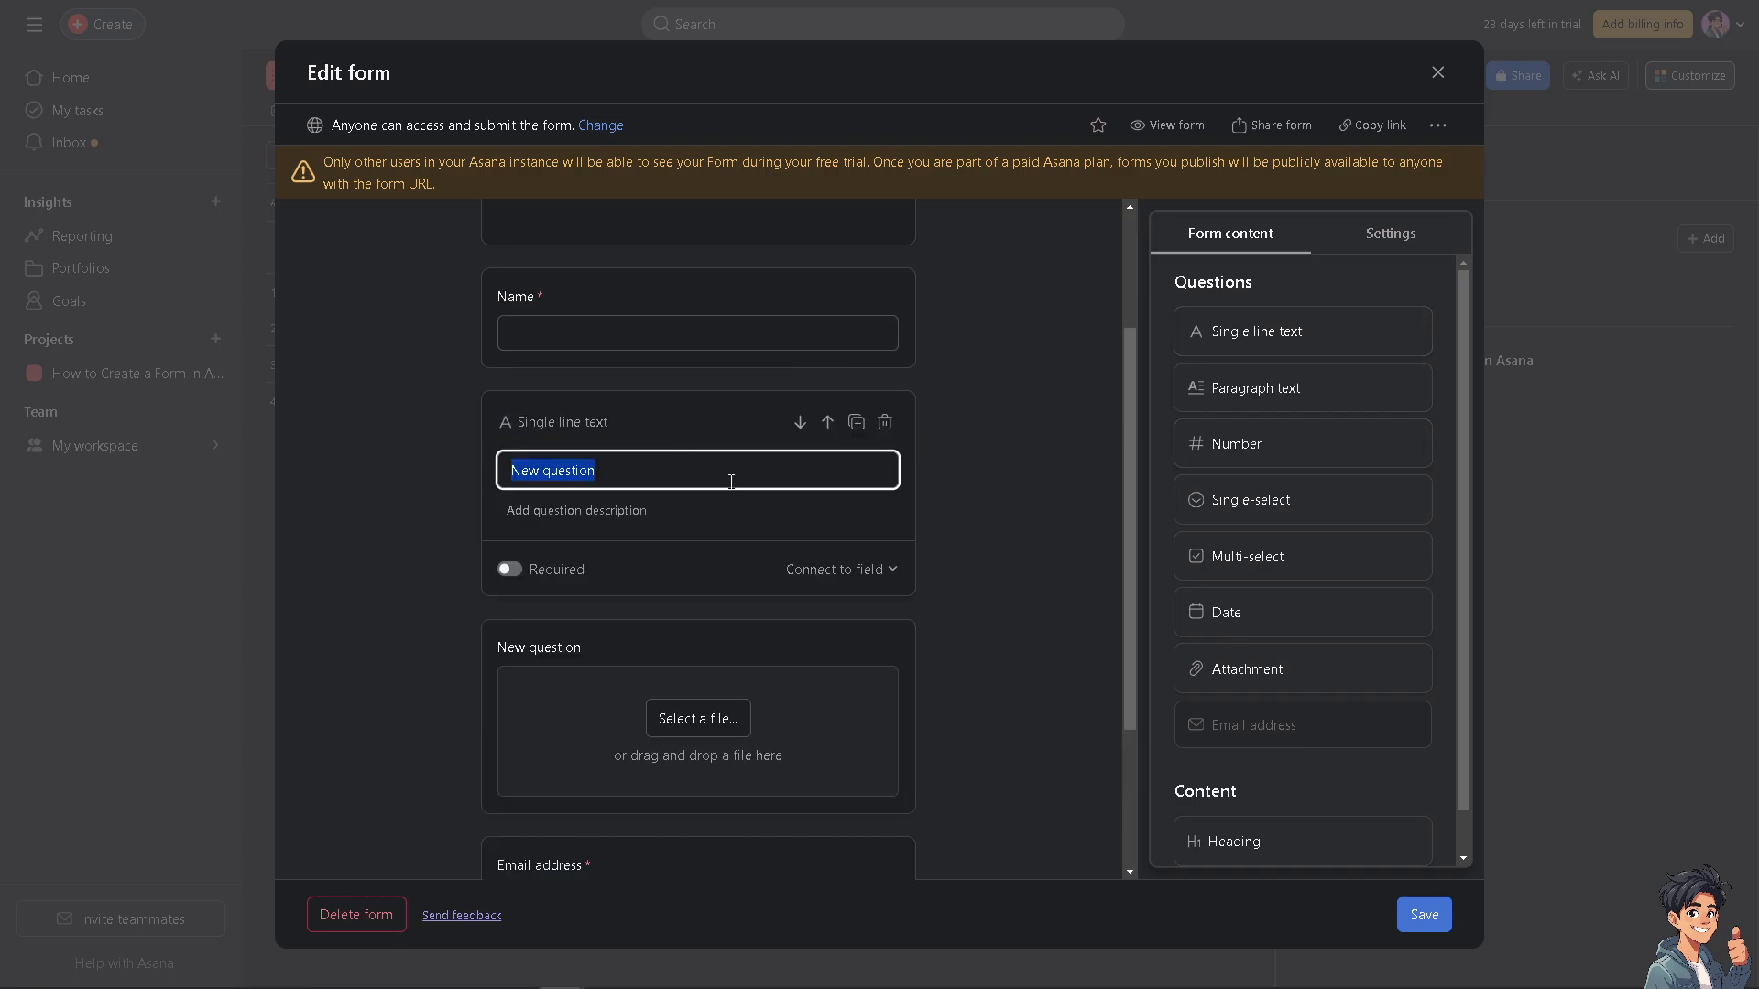
pyautogui.hotkey('ctrl', 'v')
pyautogui.click(1003, 462)
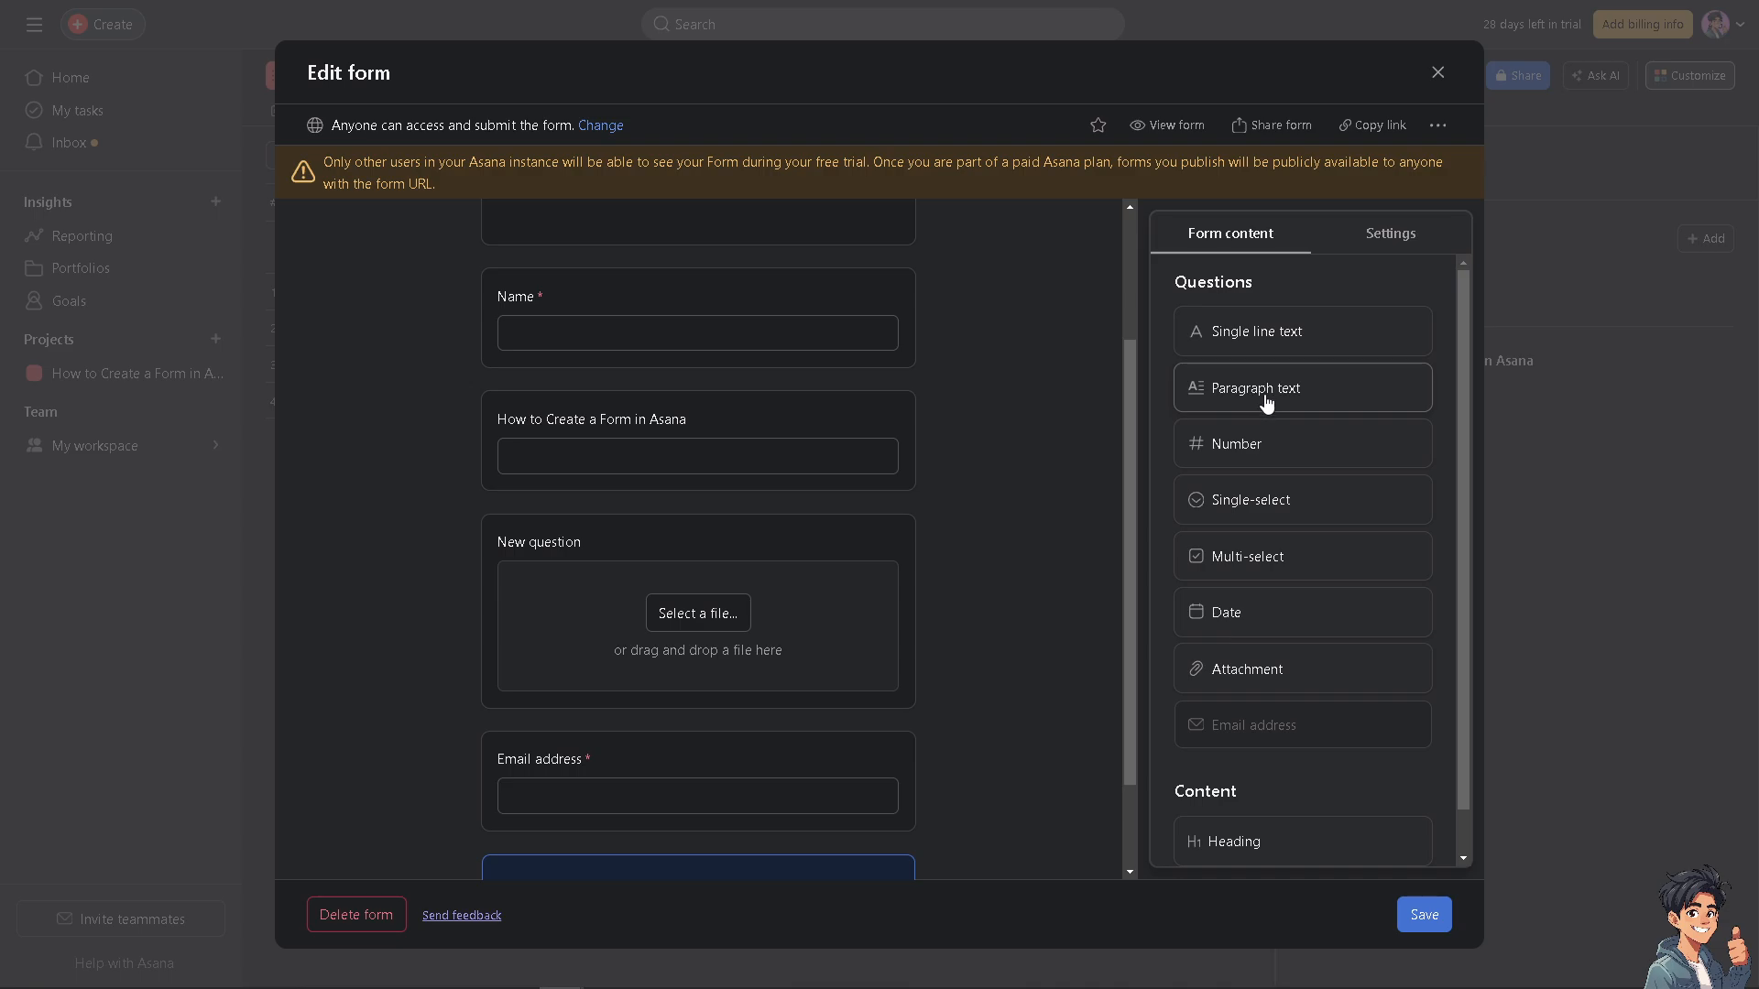
pyautogui.moveTo(1267, 403); pyautogui.dragTo(619, 404)
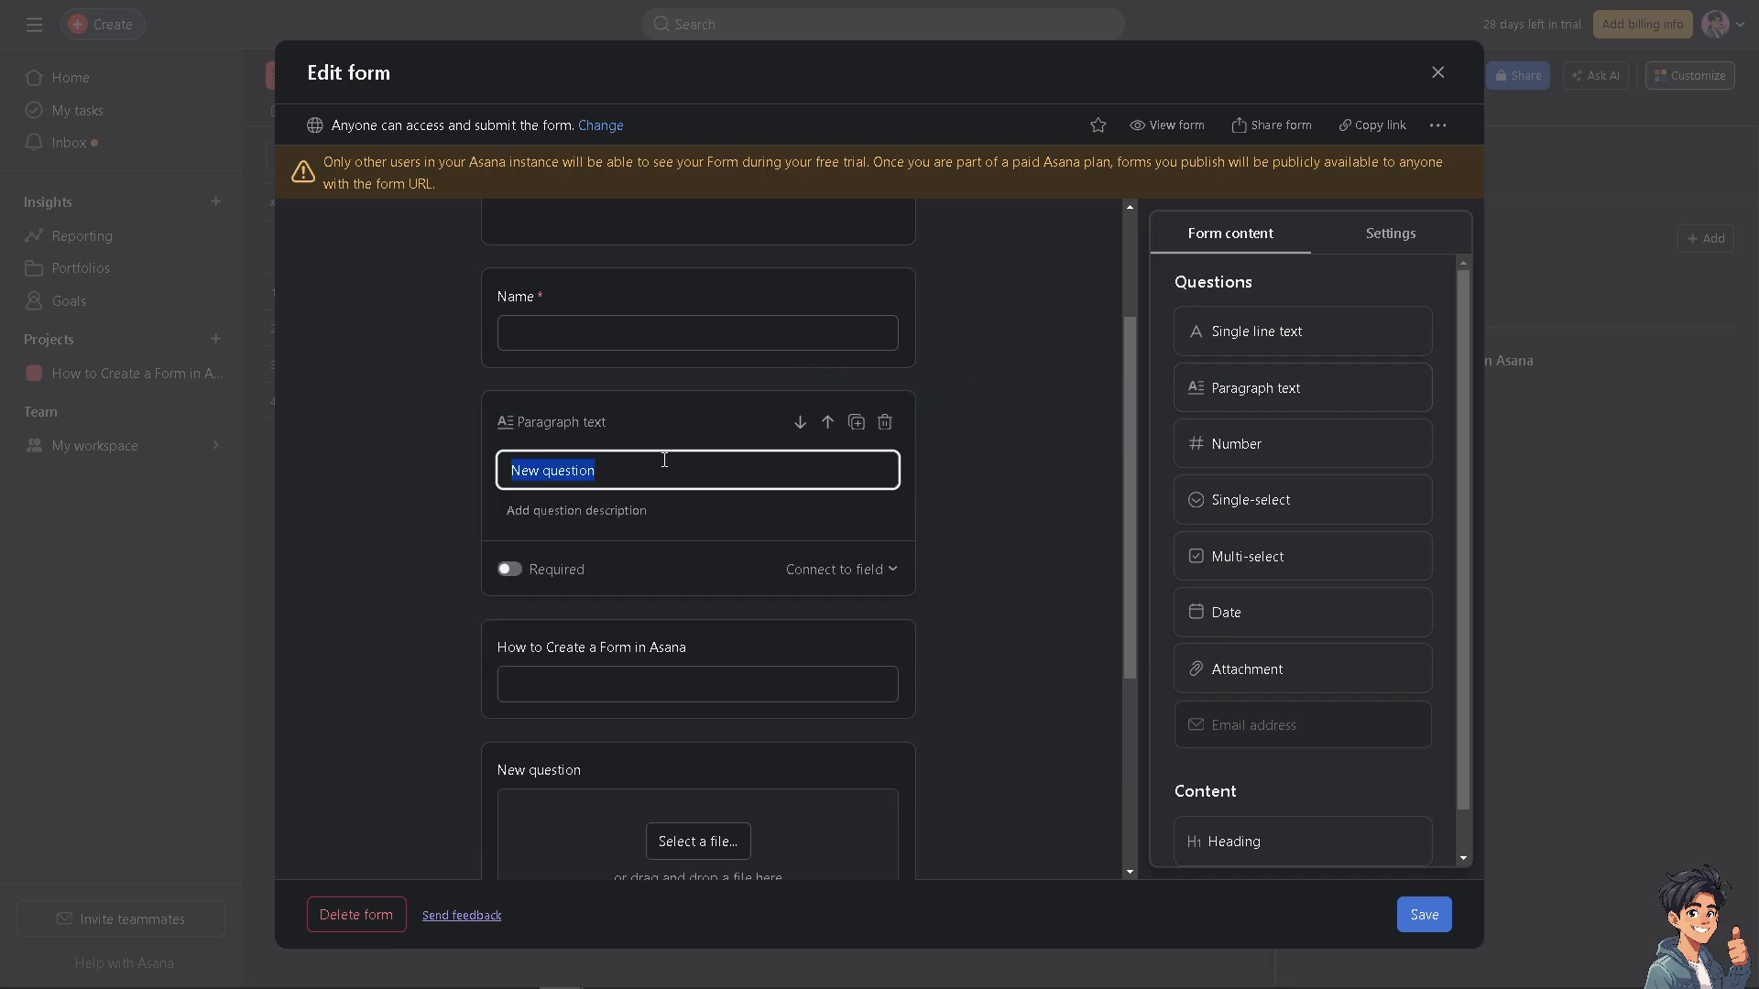
pyautogui.click(1022, 427)
# Add a required Multi-select question below the paragraph text question and check its field connection options
pyautogui.moveTo(1261, 569); pyautogui.dragTo(566, 584)
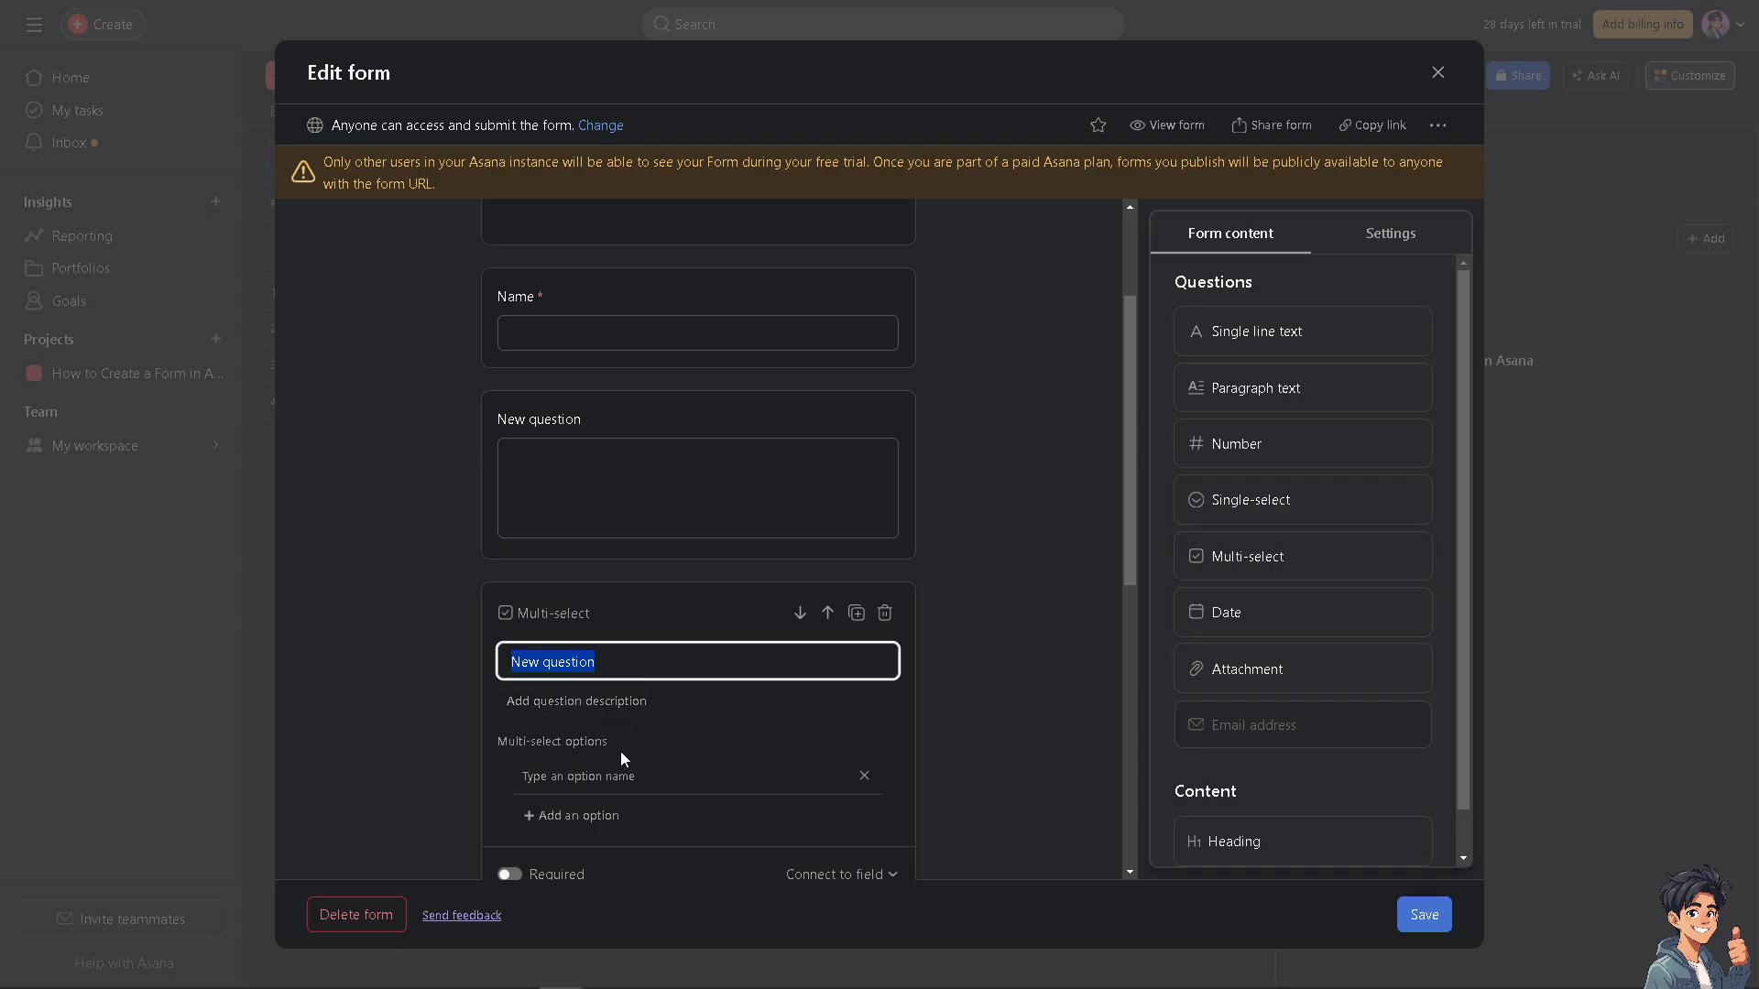
pyautogui.scroll(-1, 619, 751)
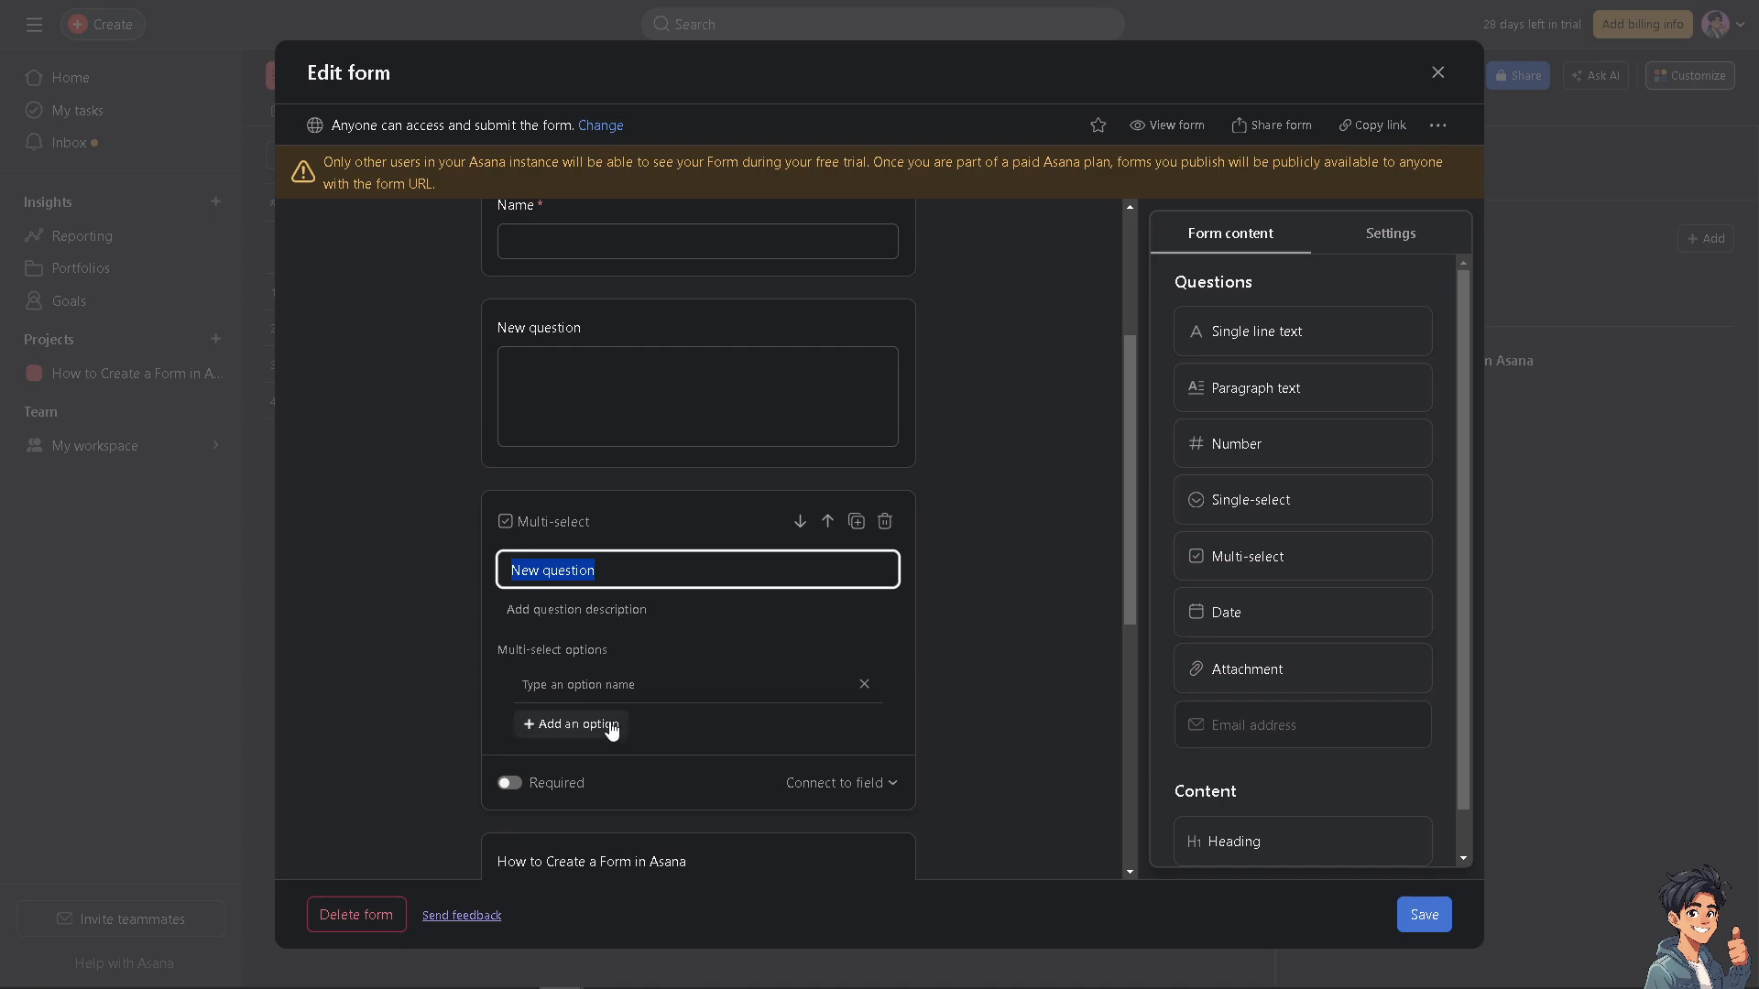
pyautogui.click(518, 789)
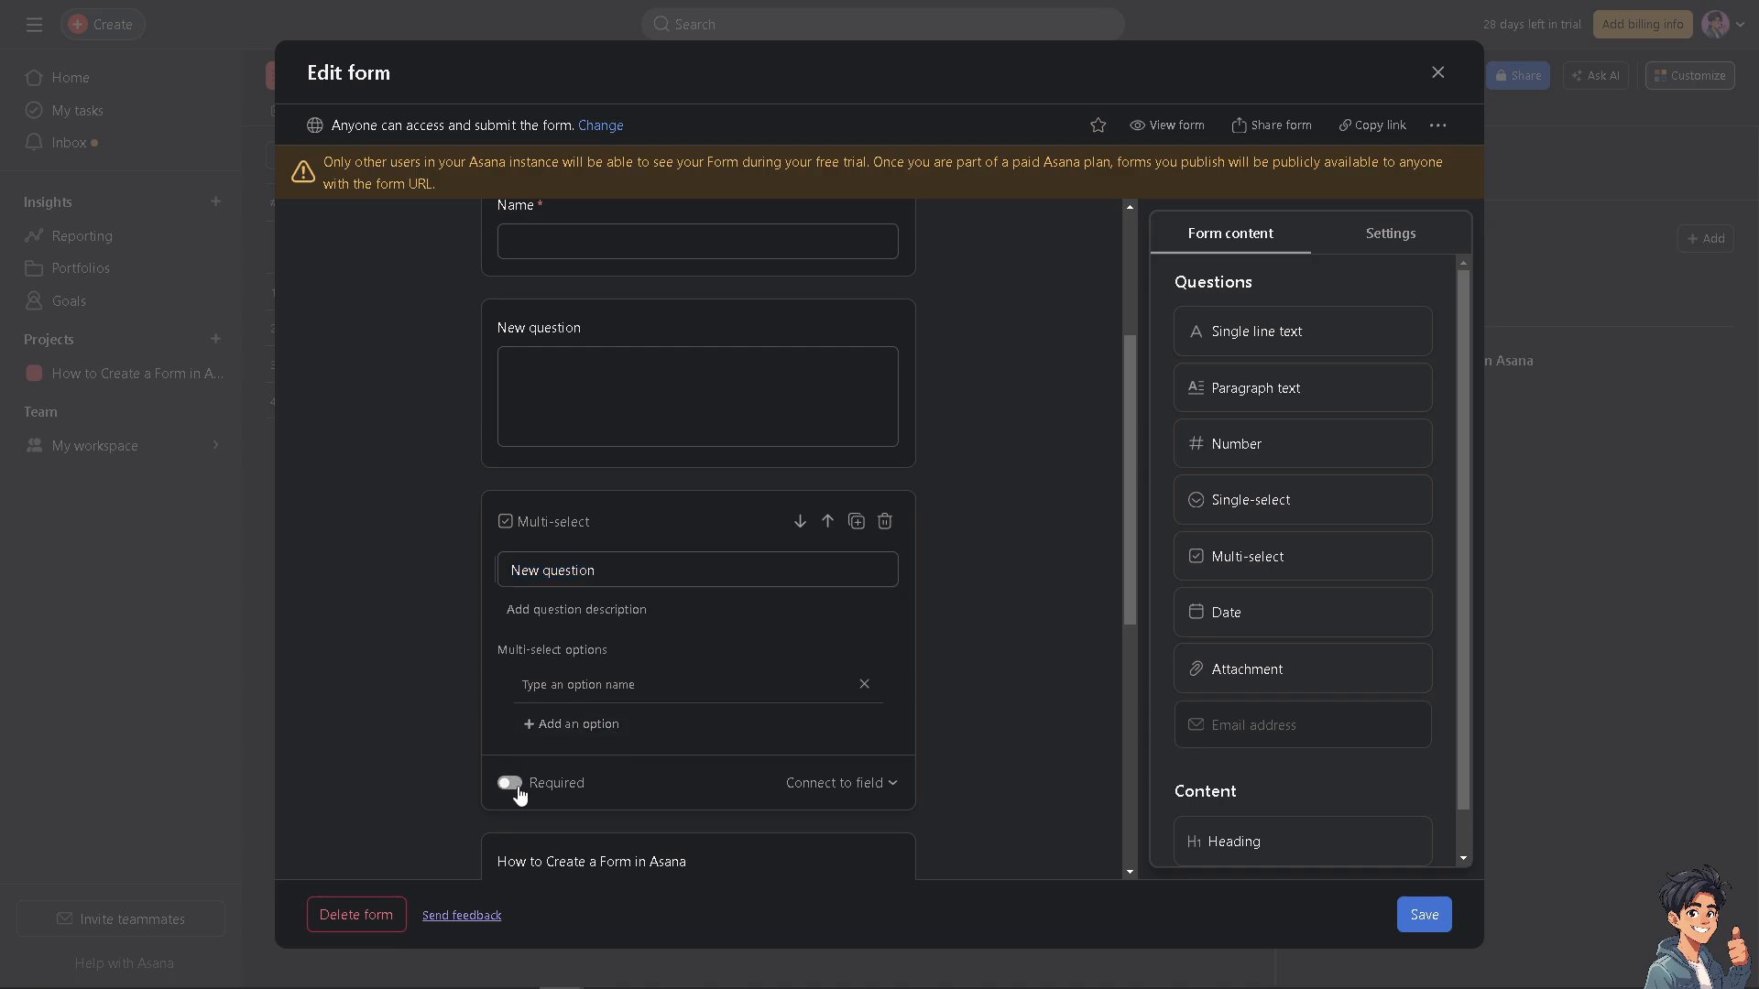
pyautogui.click(897, 790)
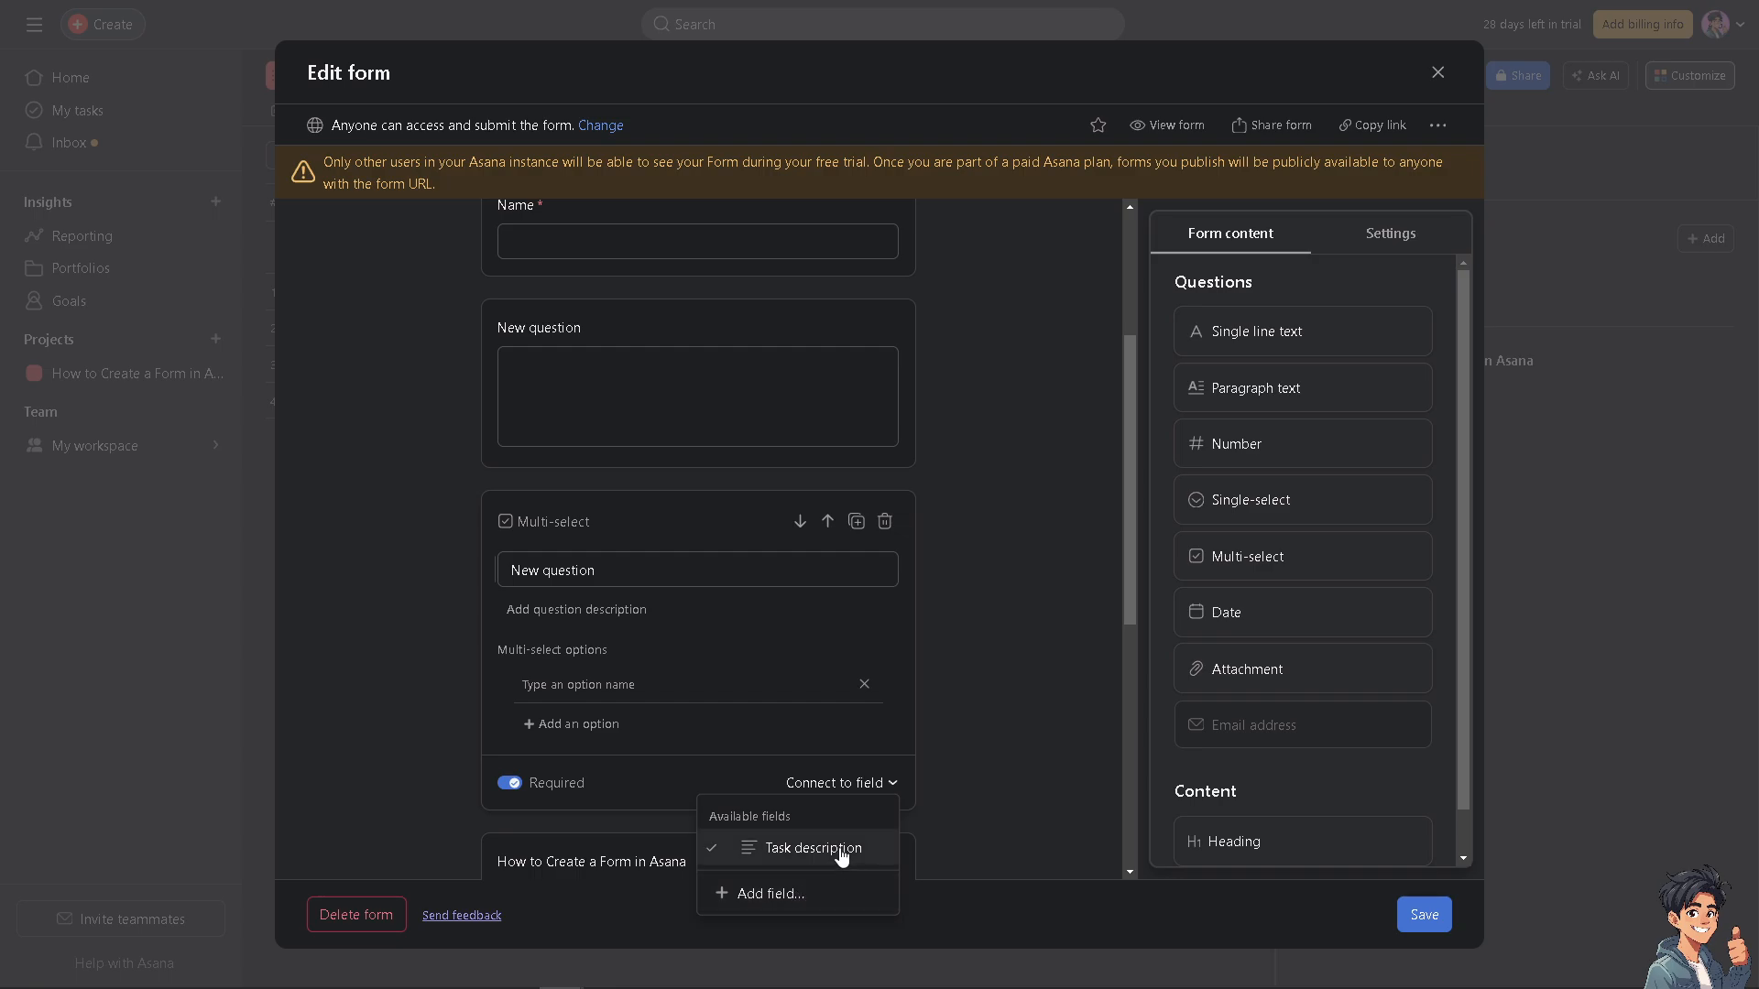
pyautogui.click(987, 661)
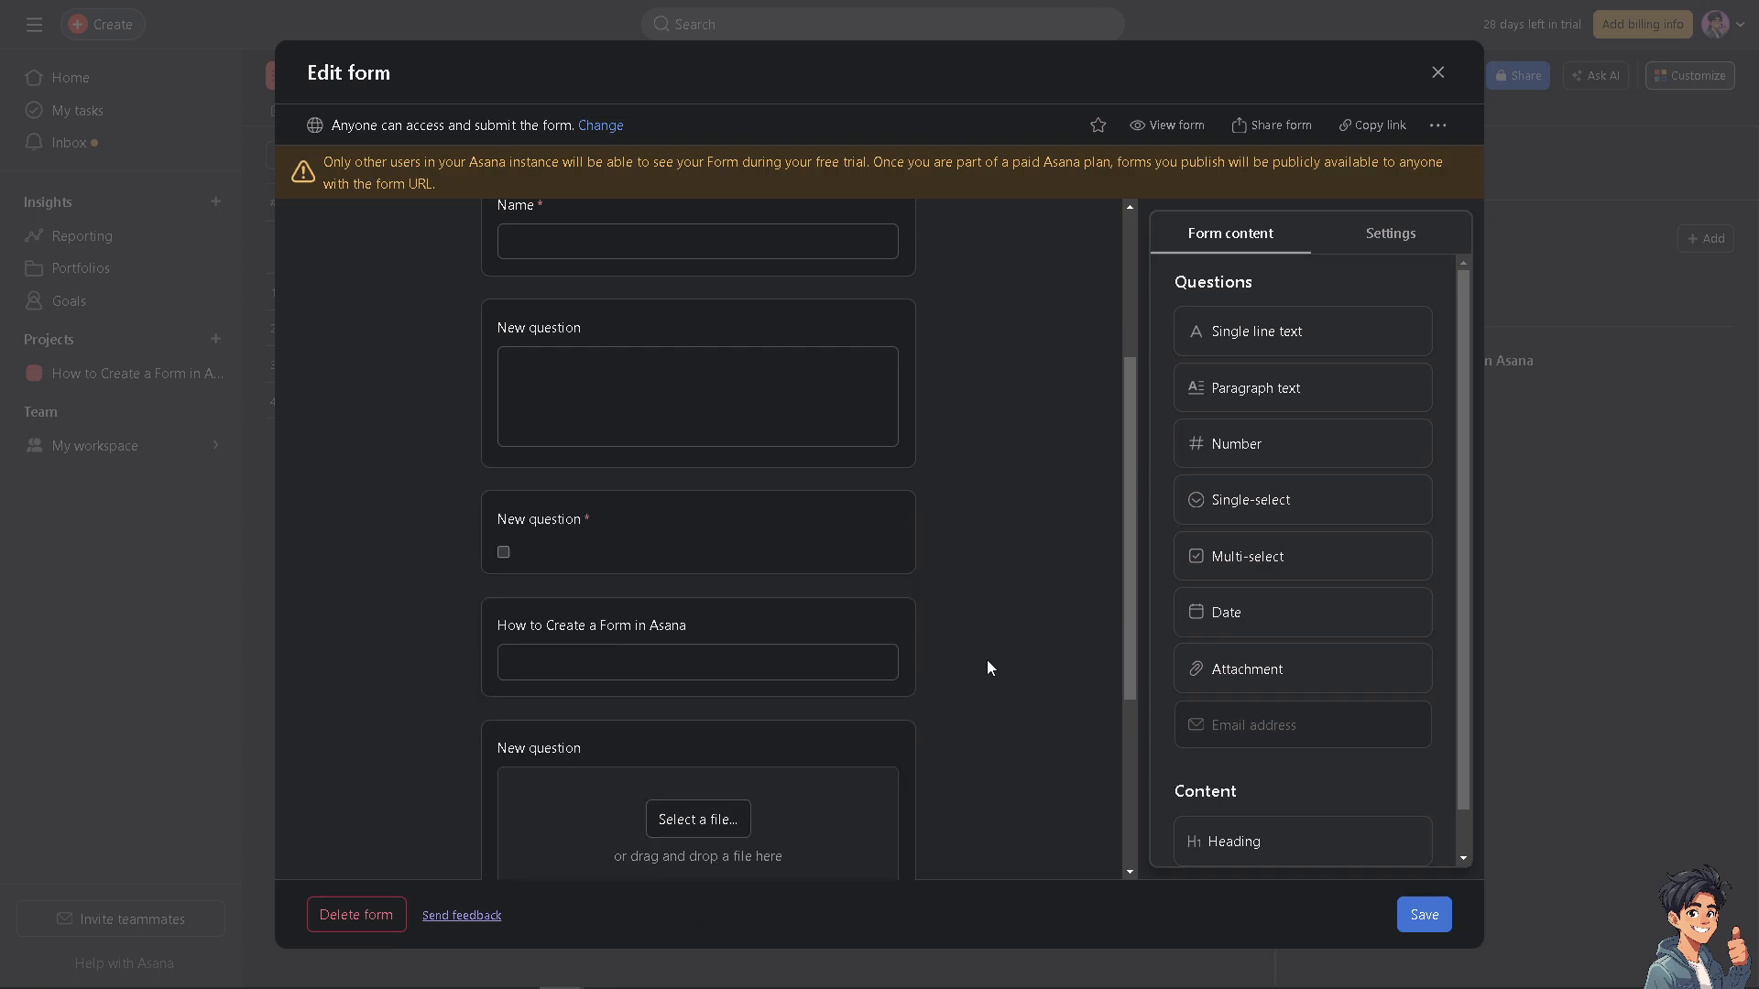
# Add a Number question below the paragraph text question and a Date question directly below the Number question
pyautogui.moveTo(1237, 453); pyautogui.dragTo(563, 499)
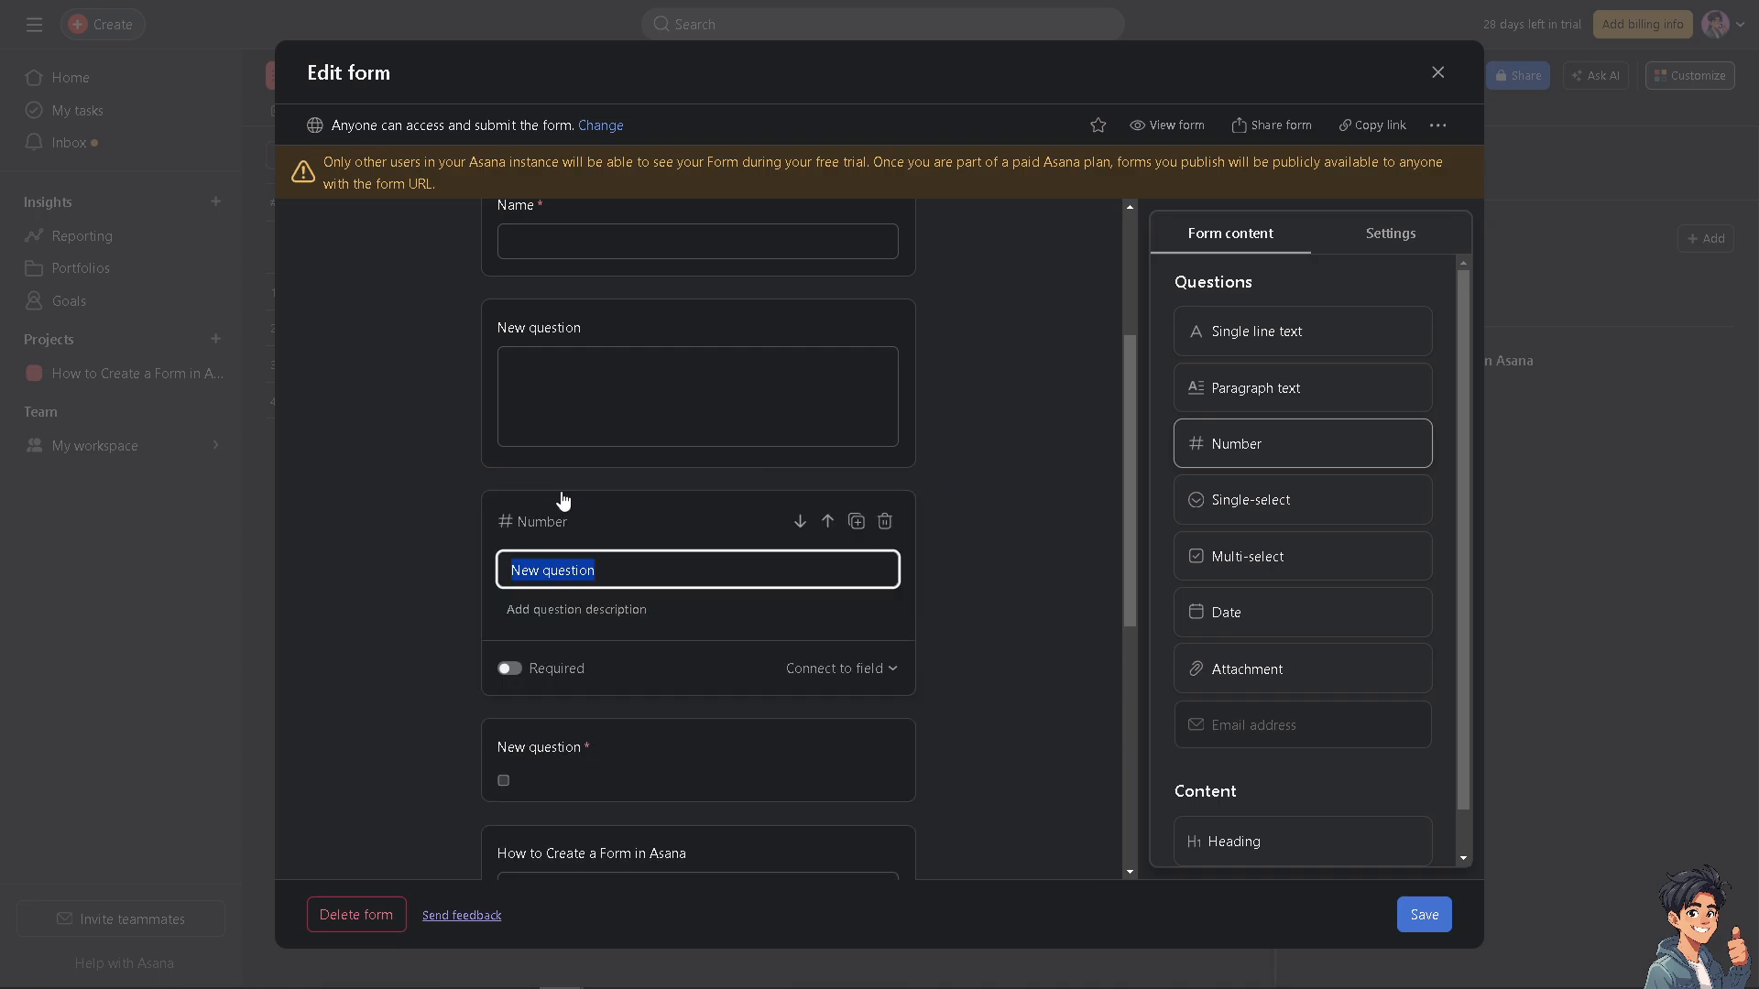
pyautogui.click(1013, 444)
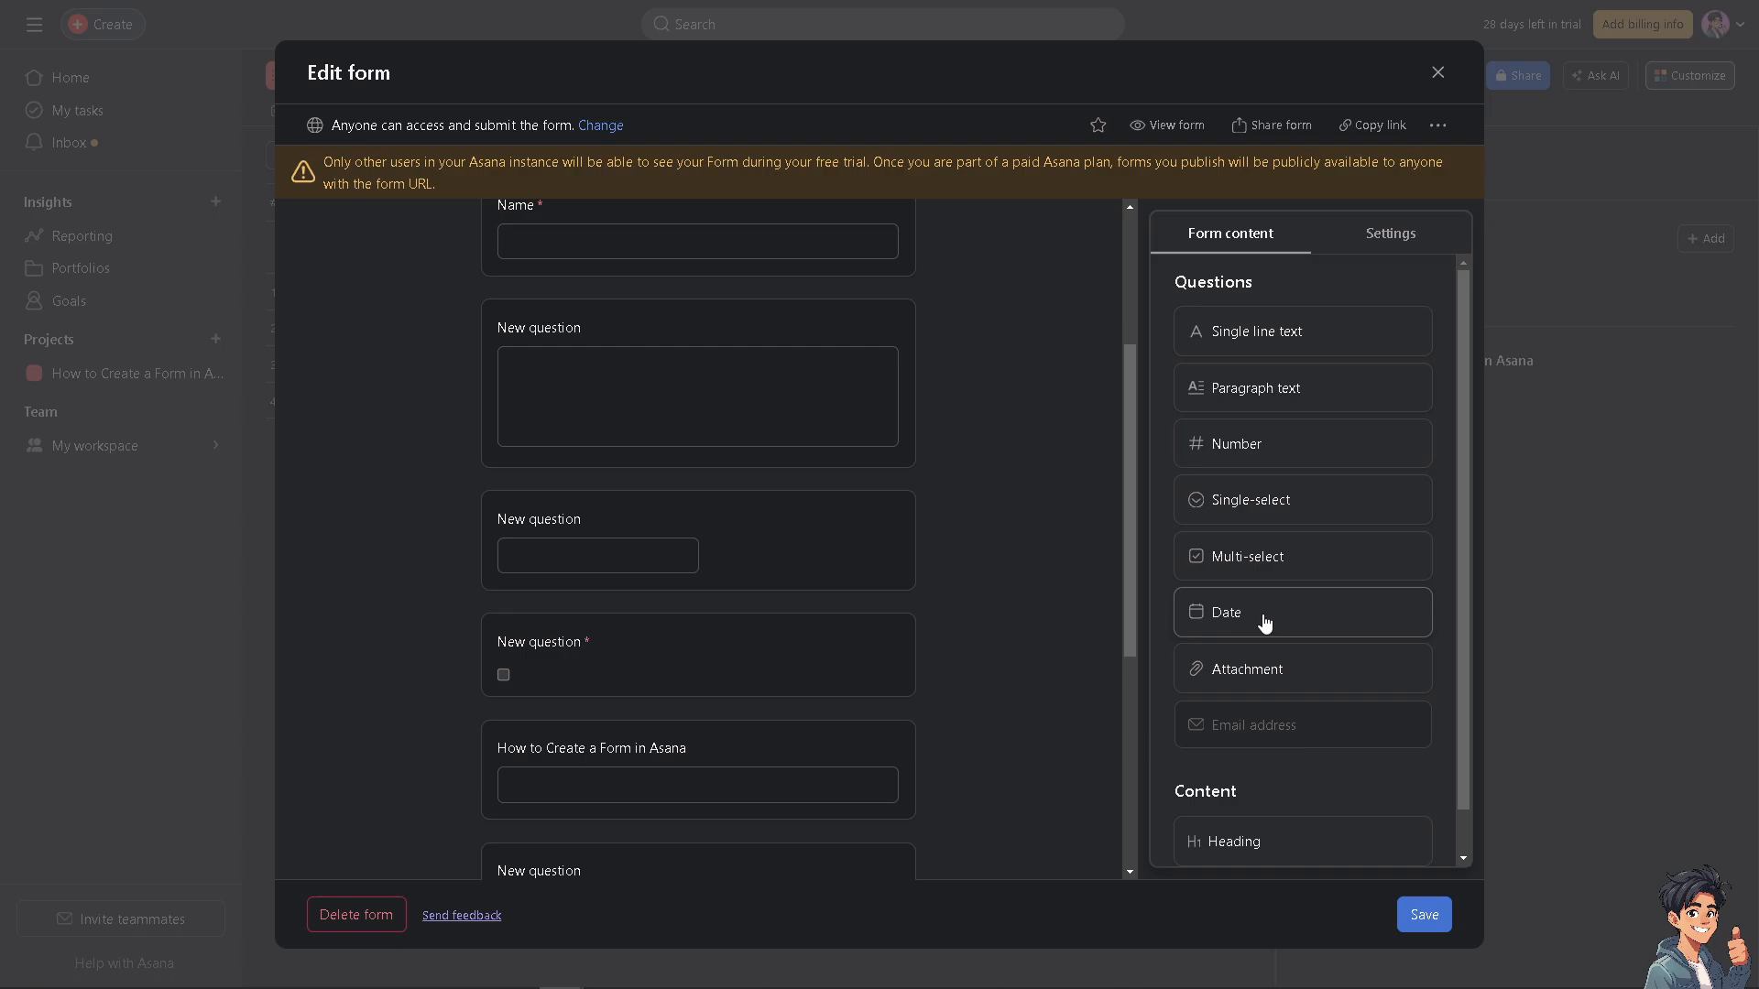
pyautogui.moveTo(1254, 627); pyautogui.dragTo(610, 616)
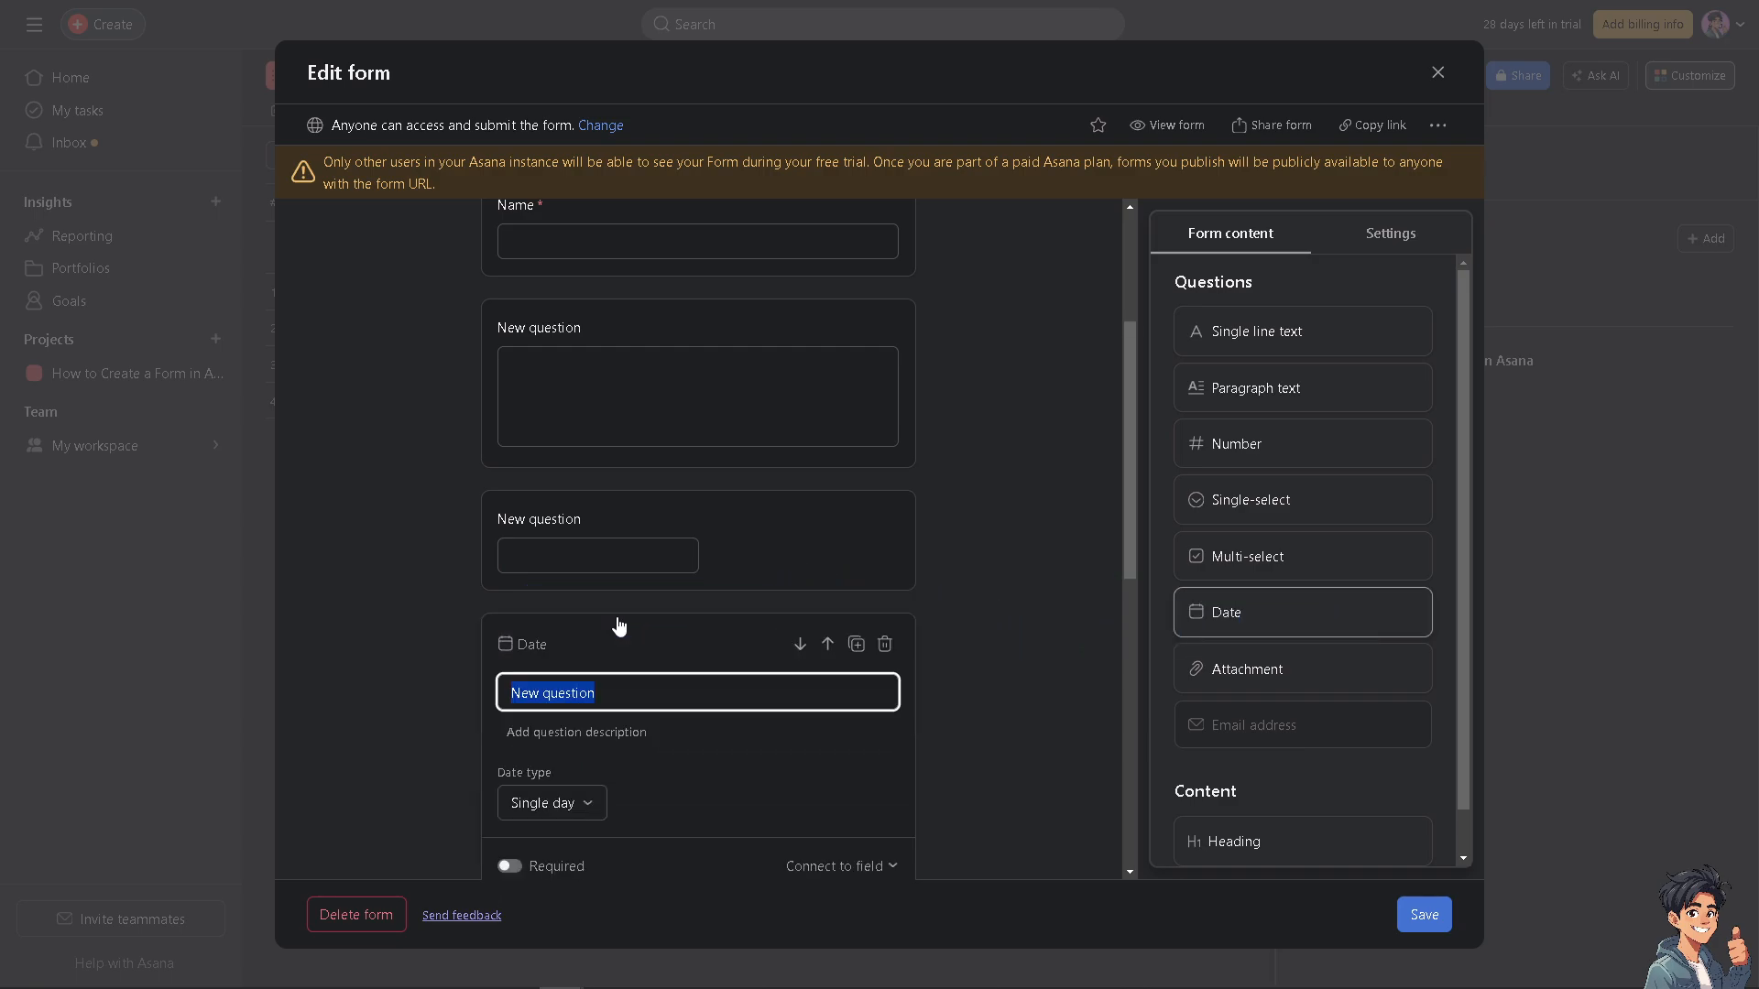
# Add a heading reading "How to Create a Form in Asana" below the Email address question
pyautogui.click(515, 651)
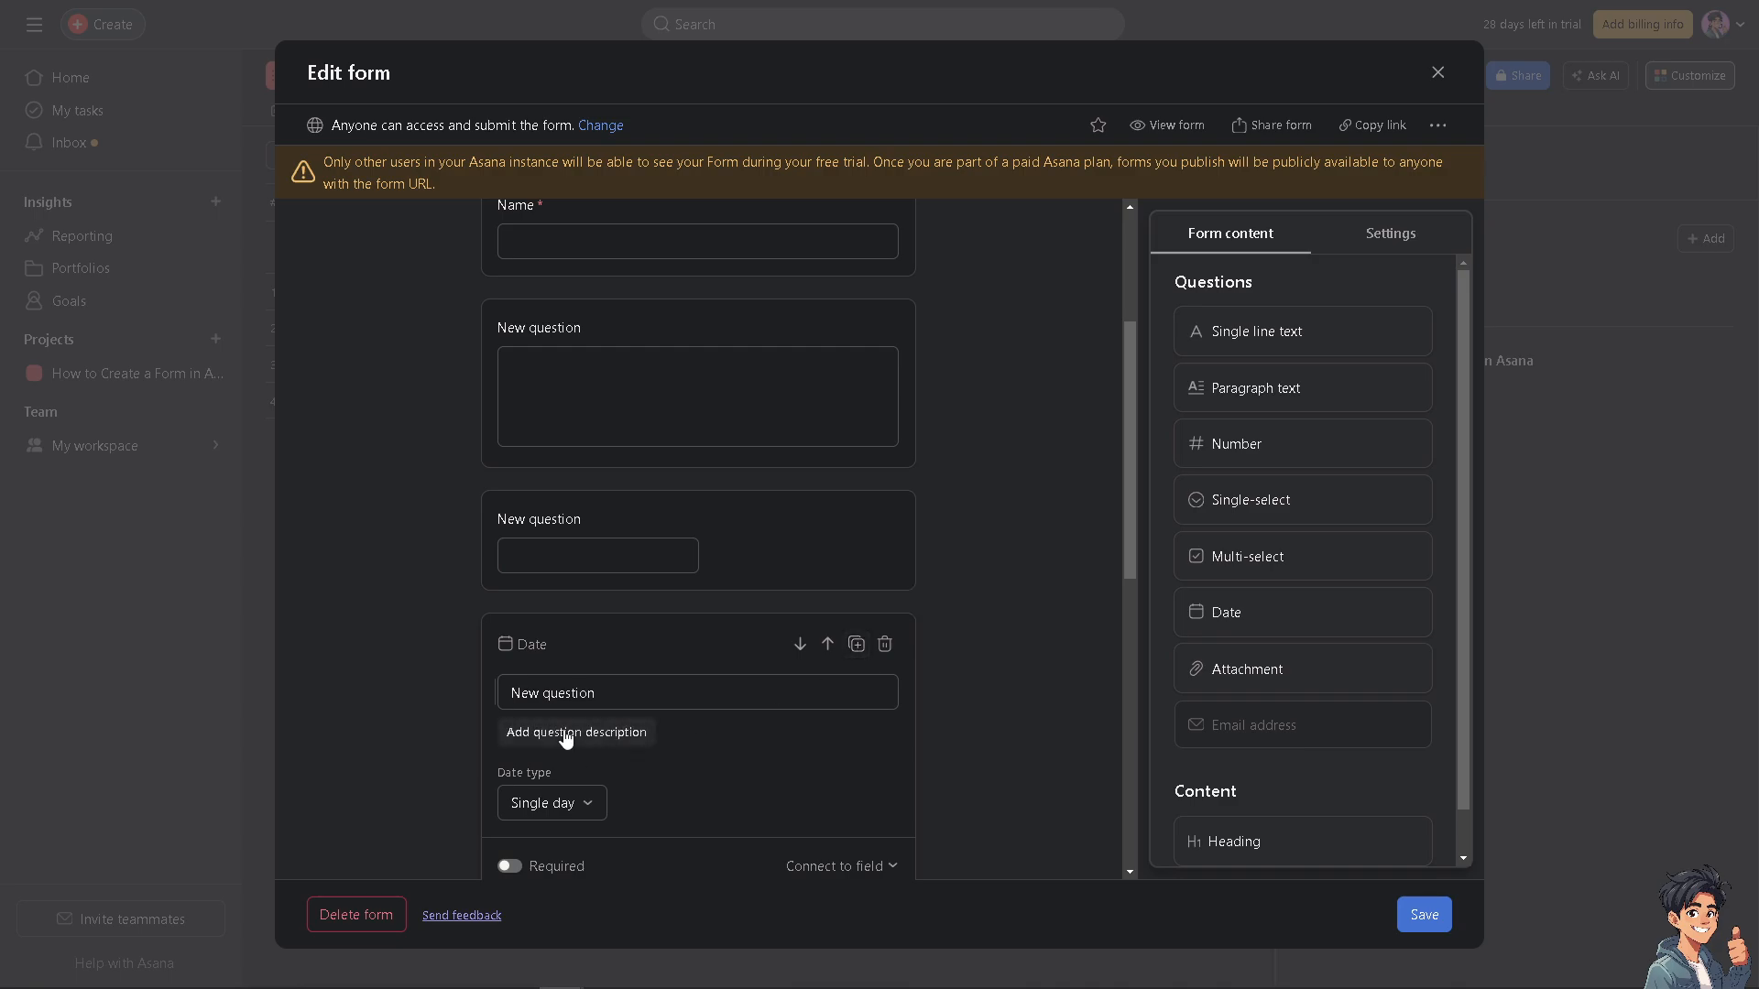
pyautogui.scroll(-2, 1065, 552)
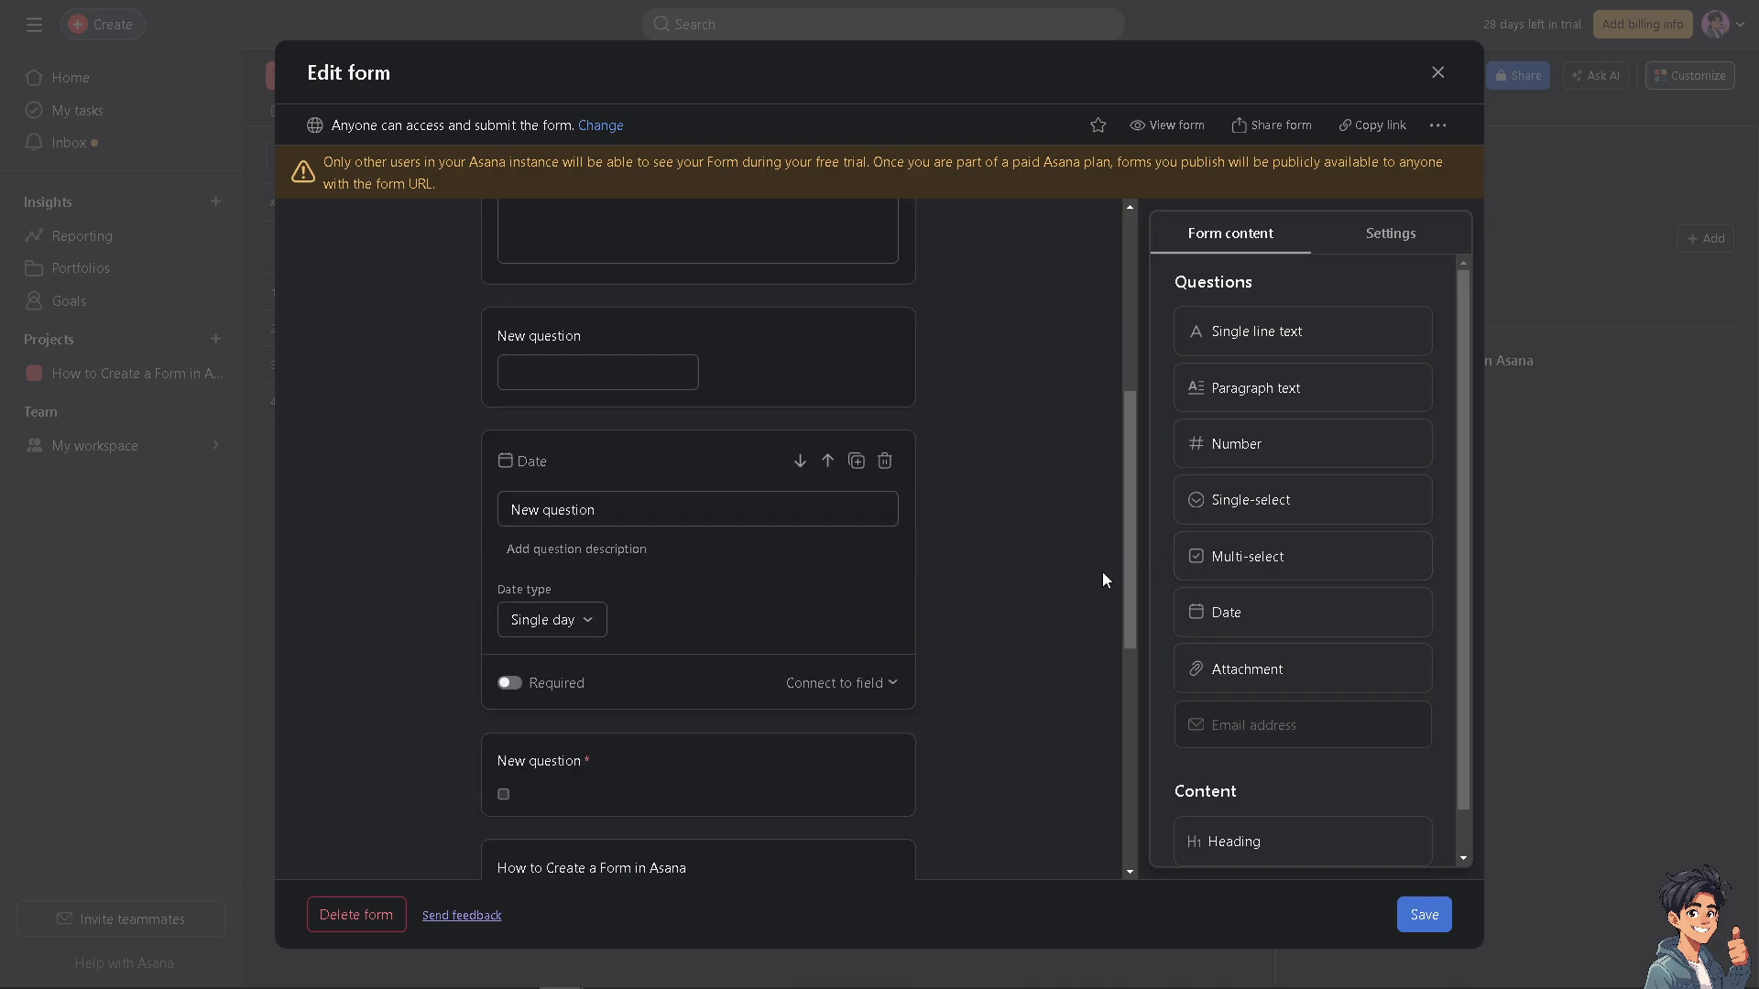
pyautogui.scroll(-1, 1282, 779)
pyautogui.click(1292, 803)
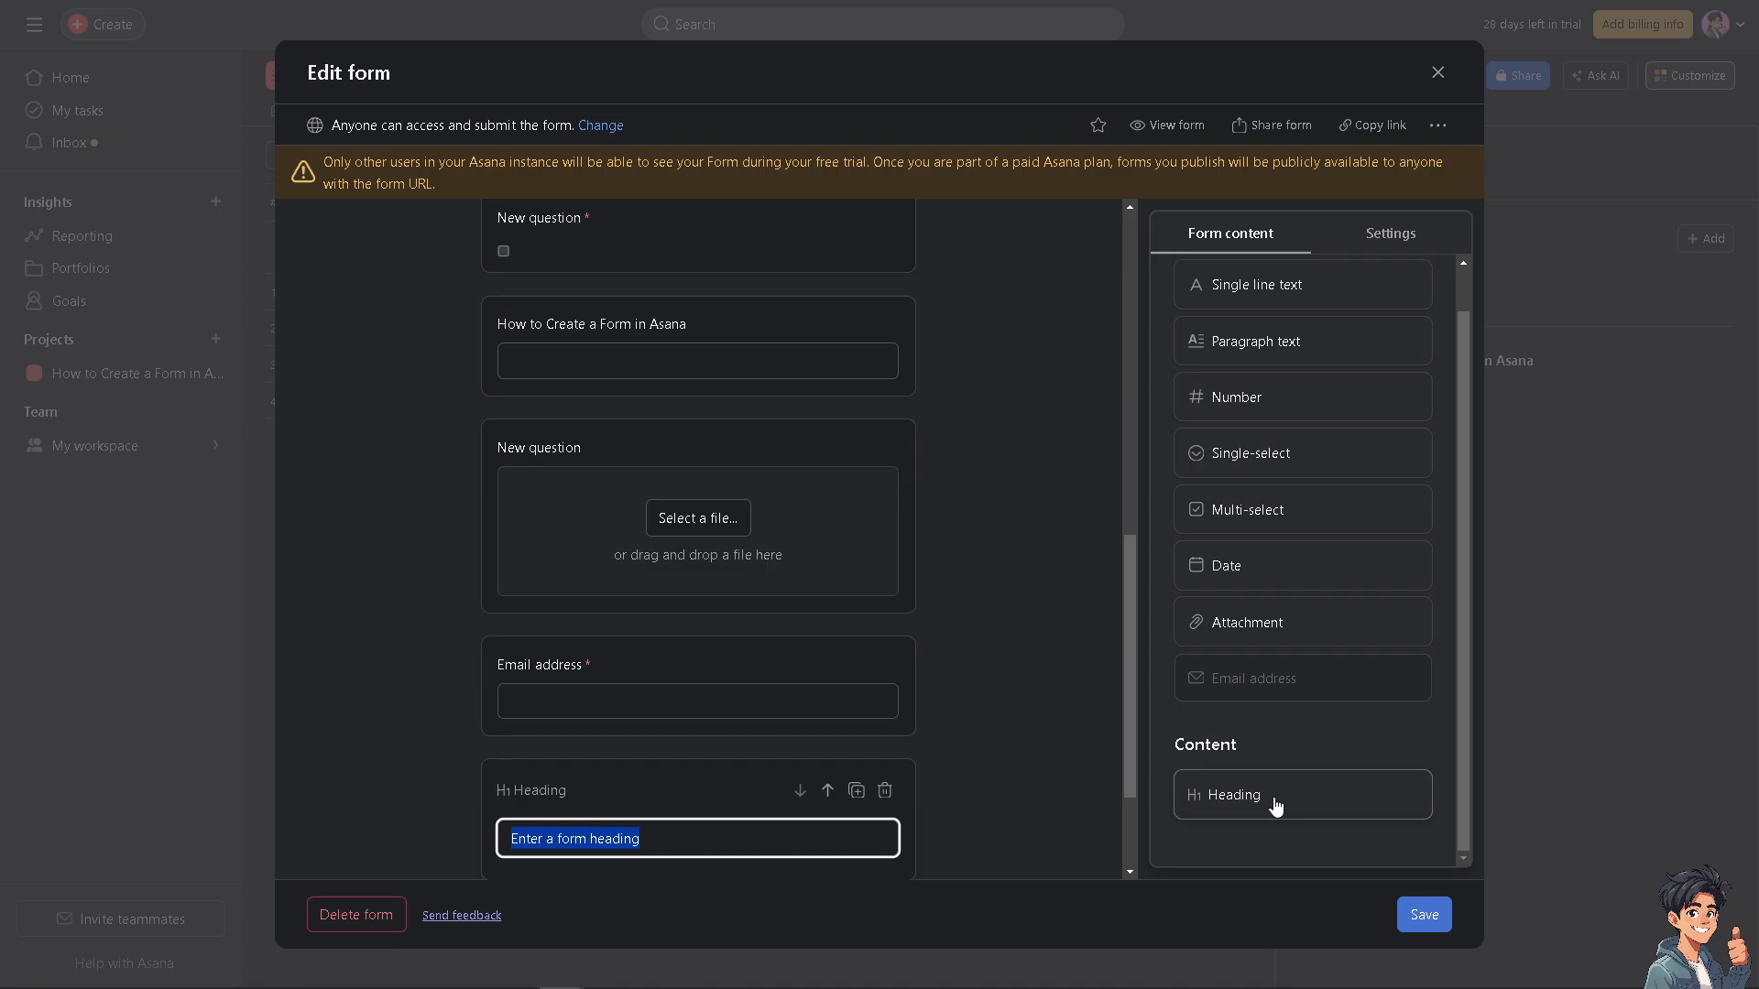
pyautogui.write('How to Create a Form in Asana')
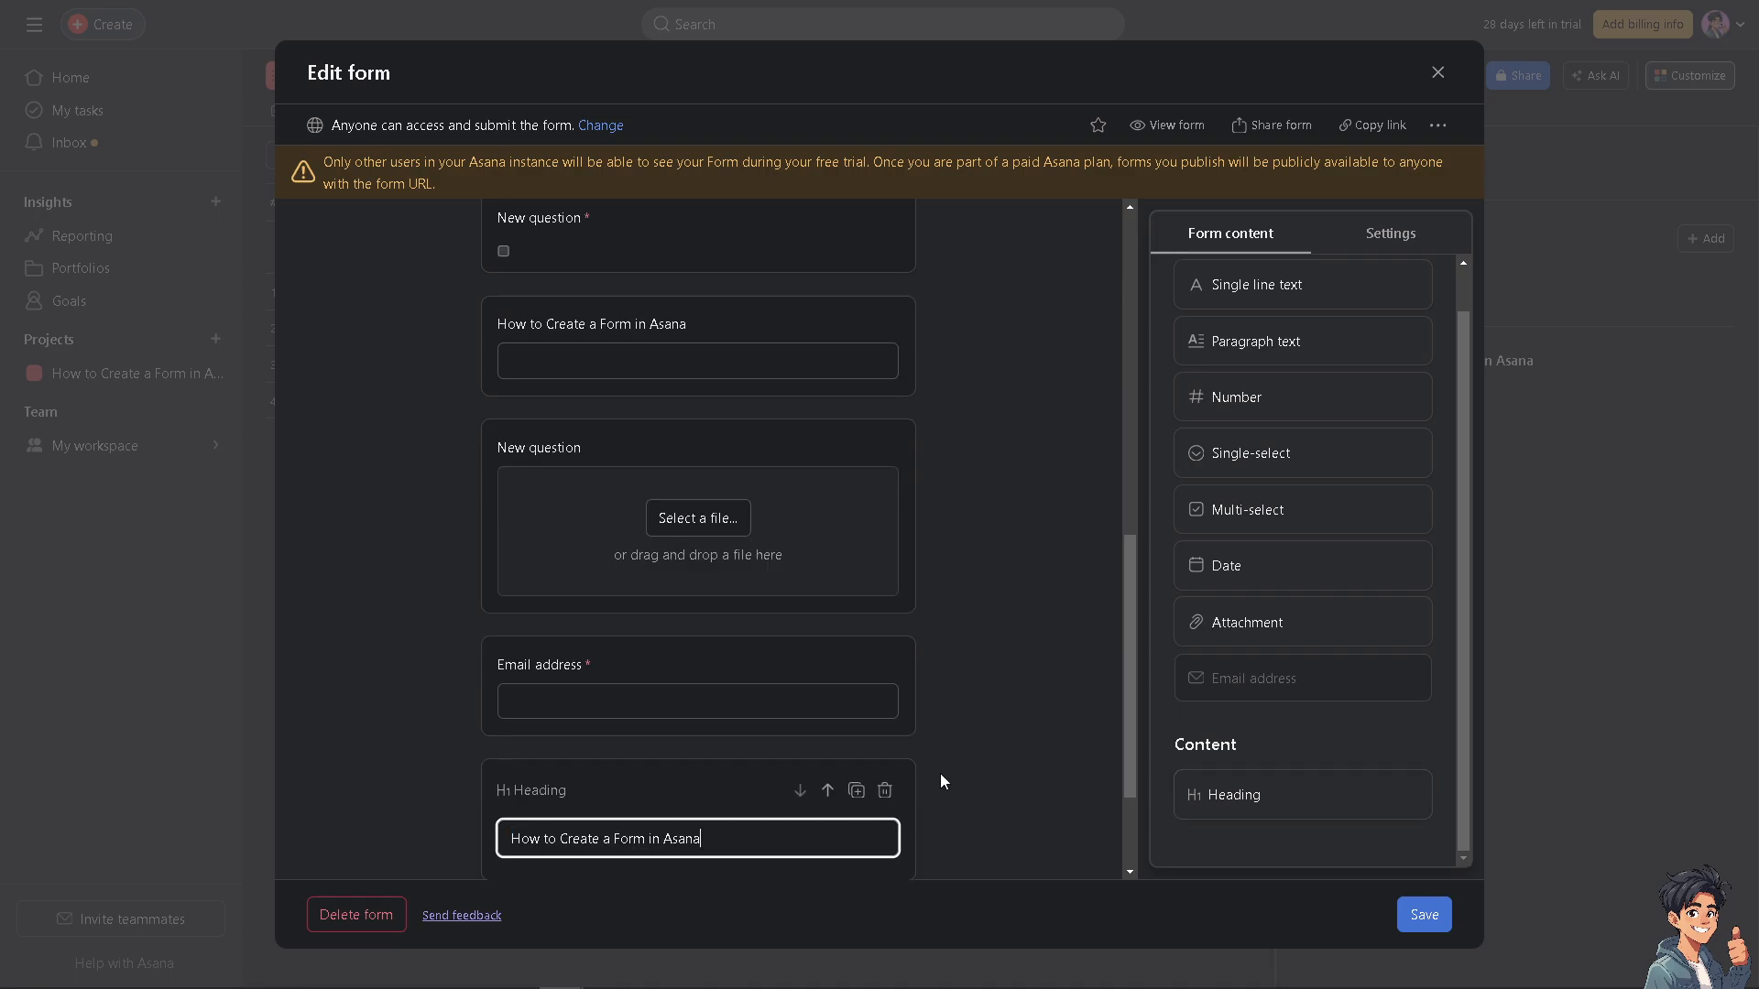
pyautogui.click(1035, 727)
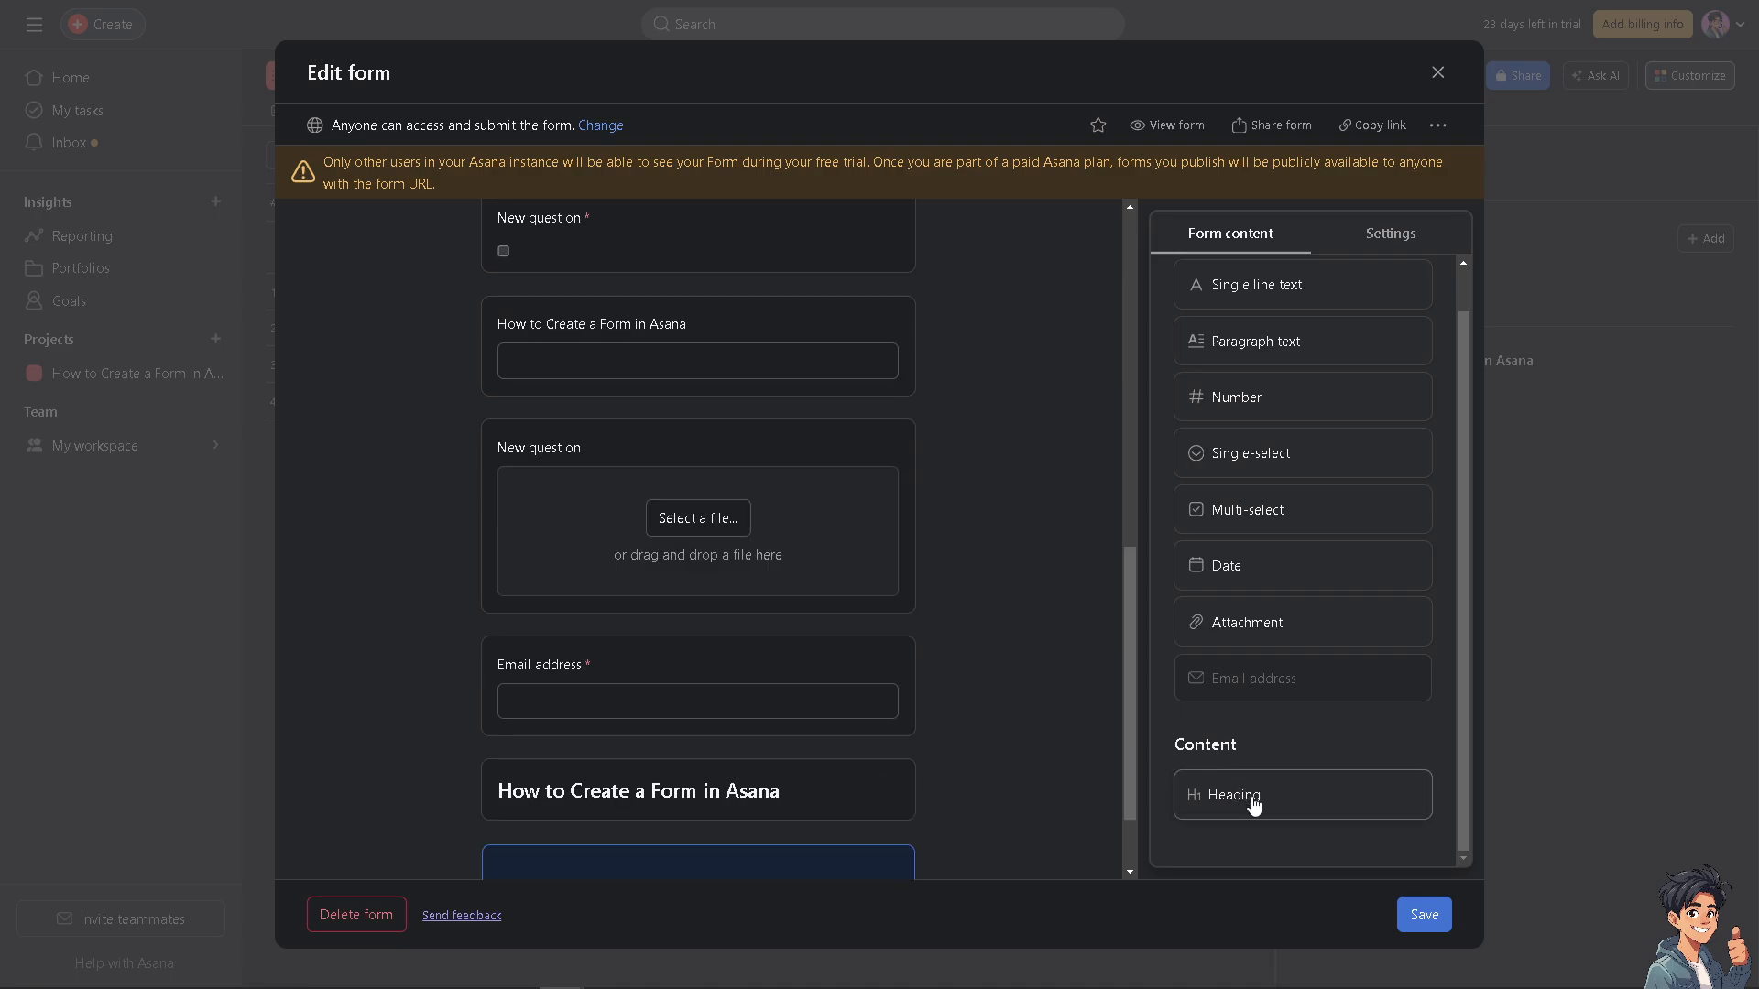
# Insert a second, blank heading above the Attachment question and remove it from the form
pyautogui.moveTo(1254, 806); pyautogui.dragTo(749, 429)
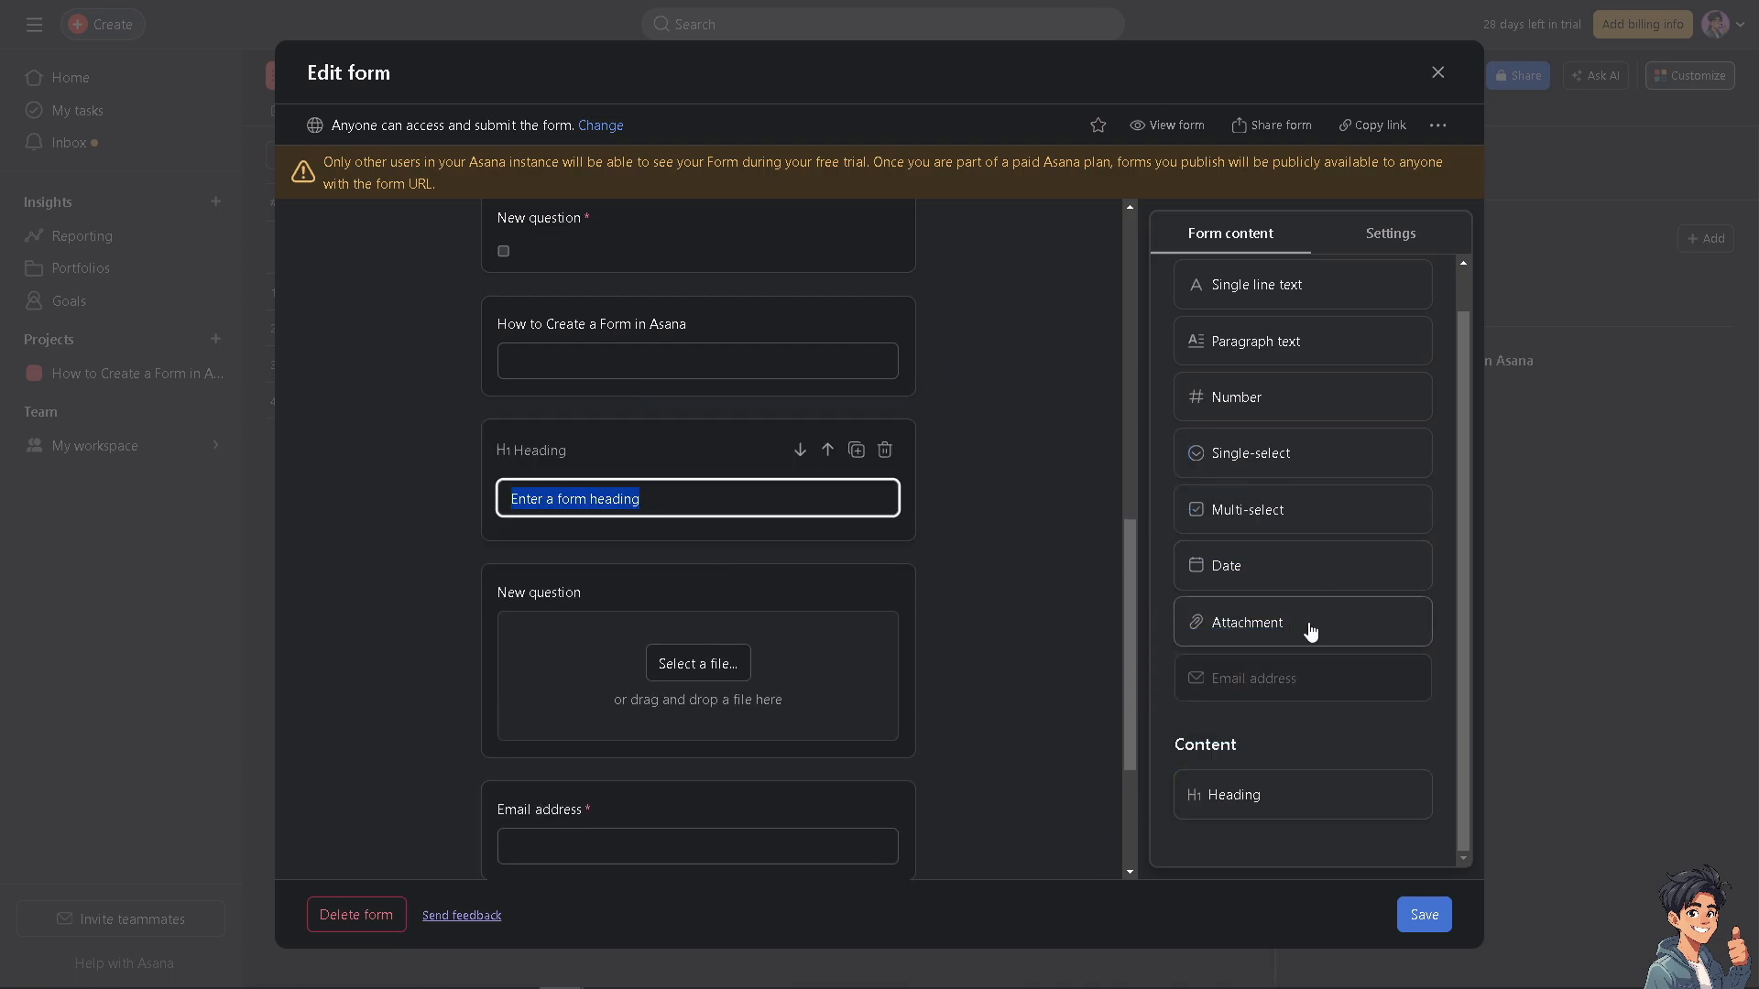
pyautogui.click(884, 450)
pyautogui.scroll(-1, 887, 730)
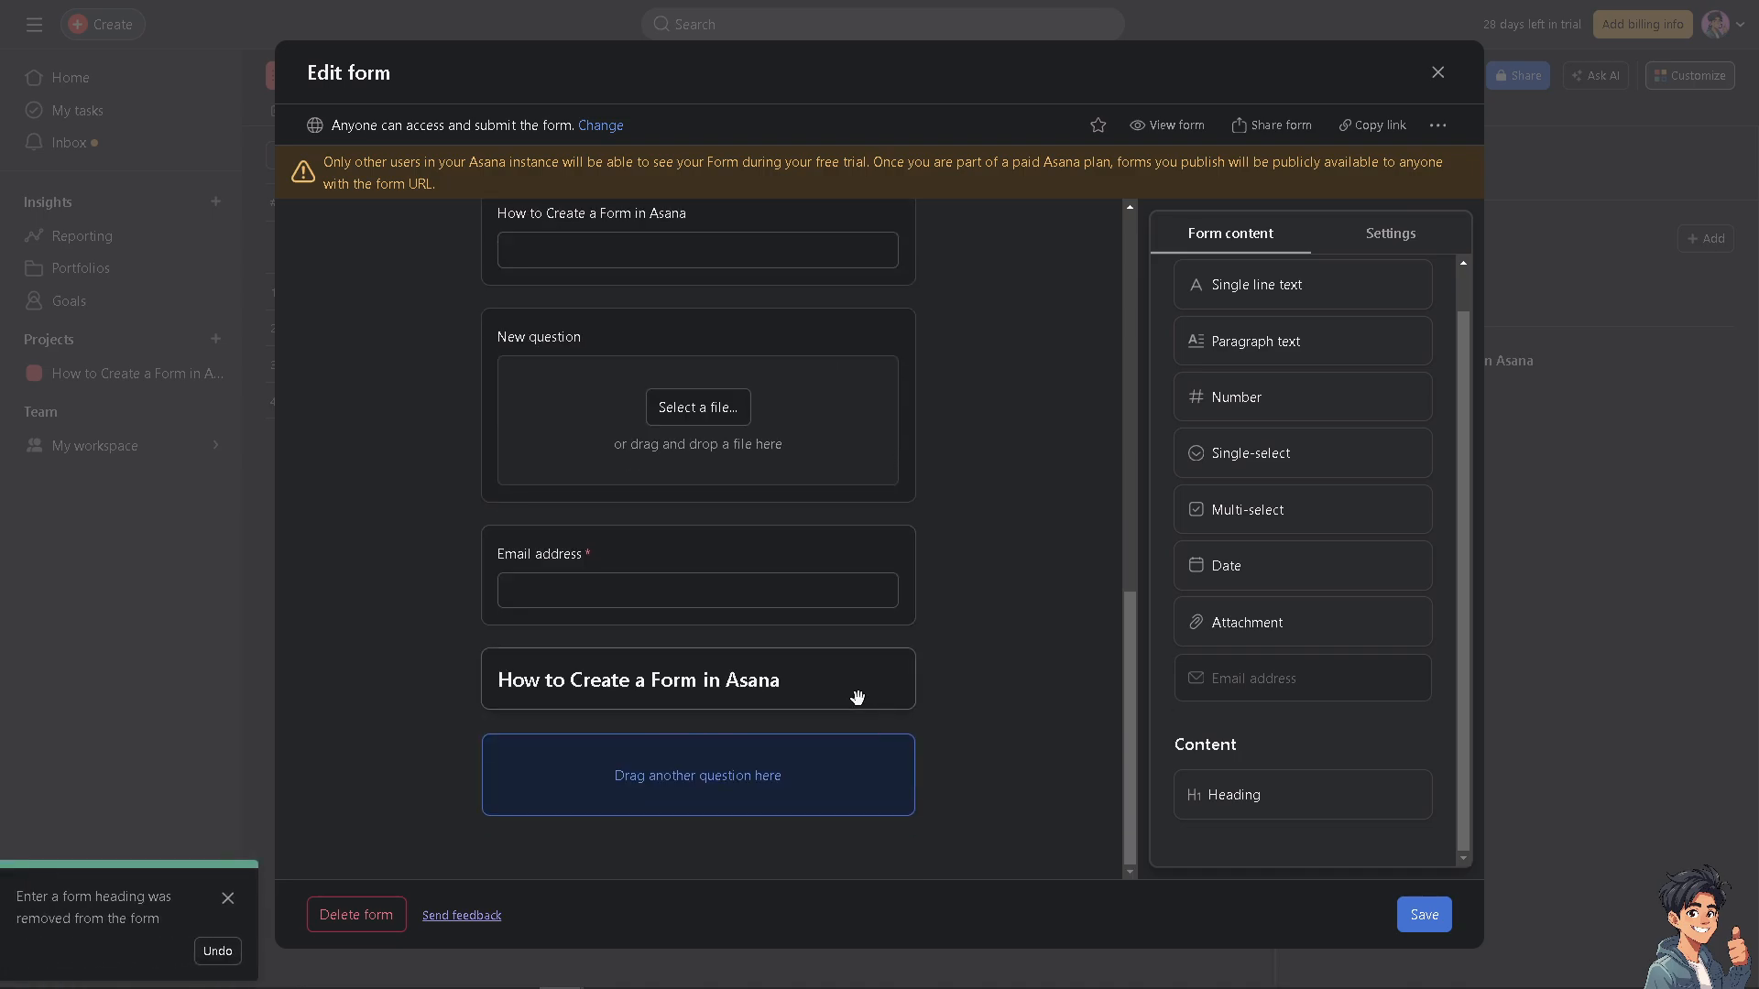
# Delete the Name question and the paragraph text question directly below it
pyautogui.scroll(5, 879, 541)
pyautogui.scroll(4, 865, 316)
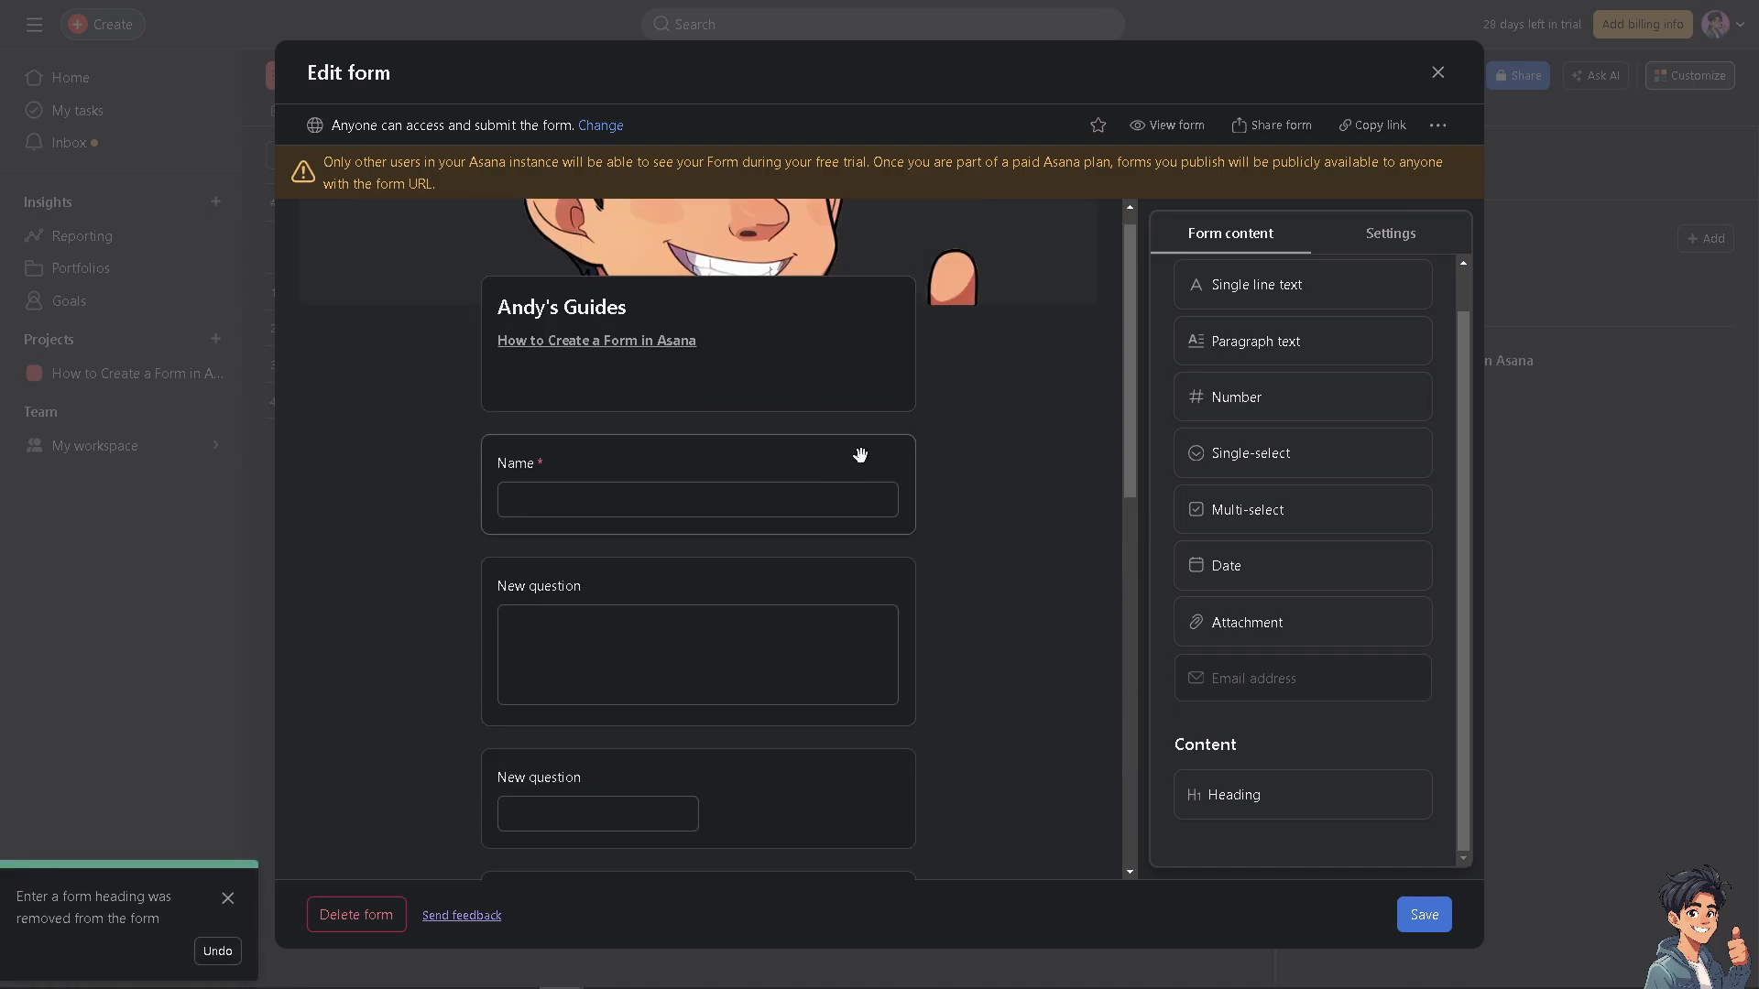
pyautogui.scroll(-2, 806, 348)
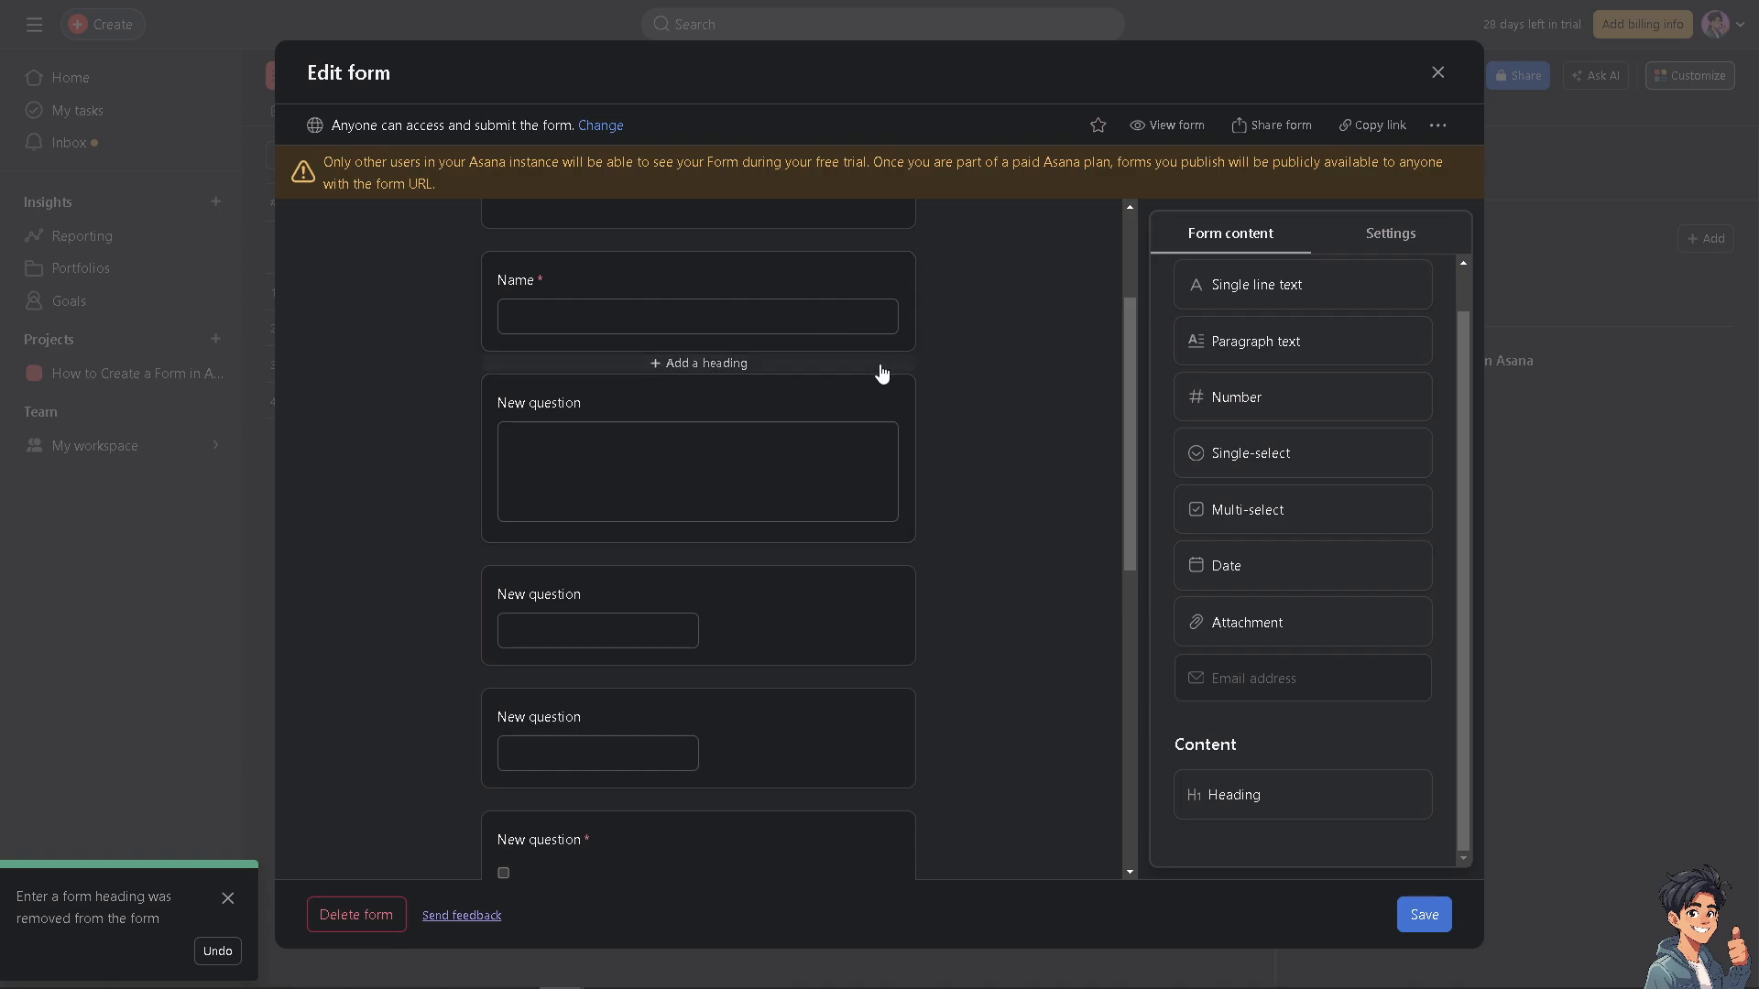
pyautogui.scroll(2, 987, 480)
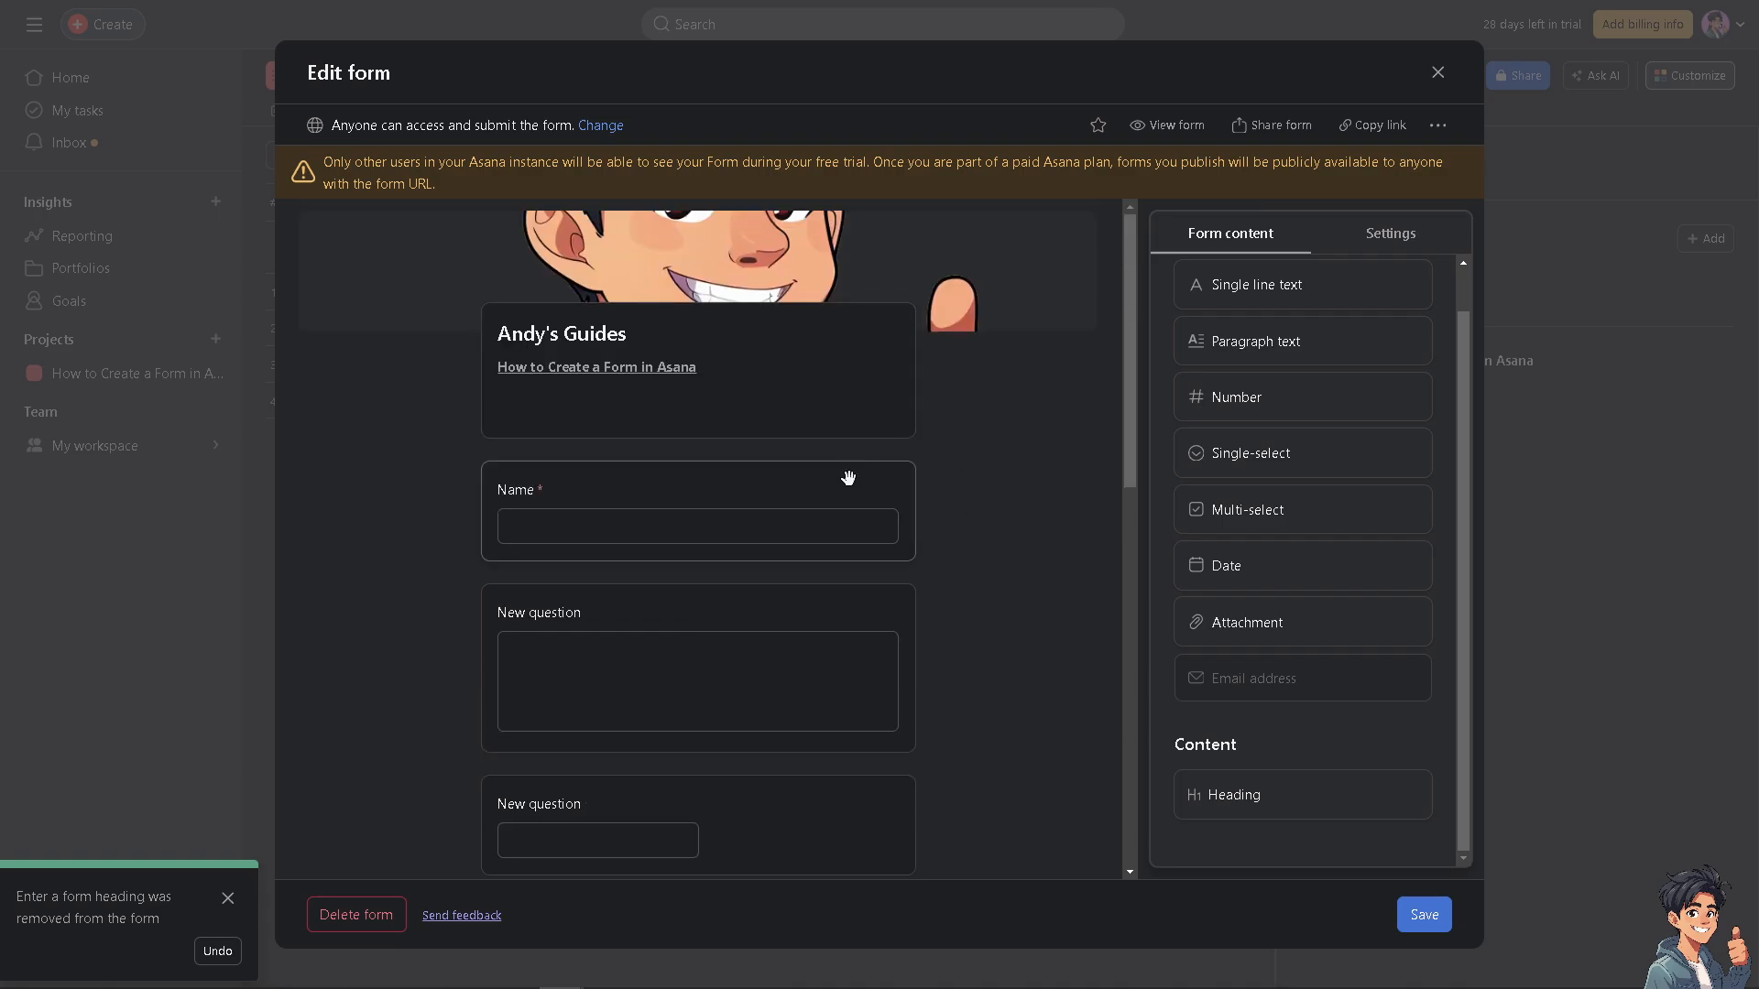
pyautogui.click(882, 483)
pyautogui.click(886, 494)
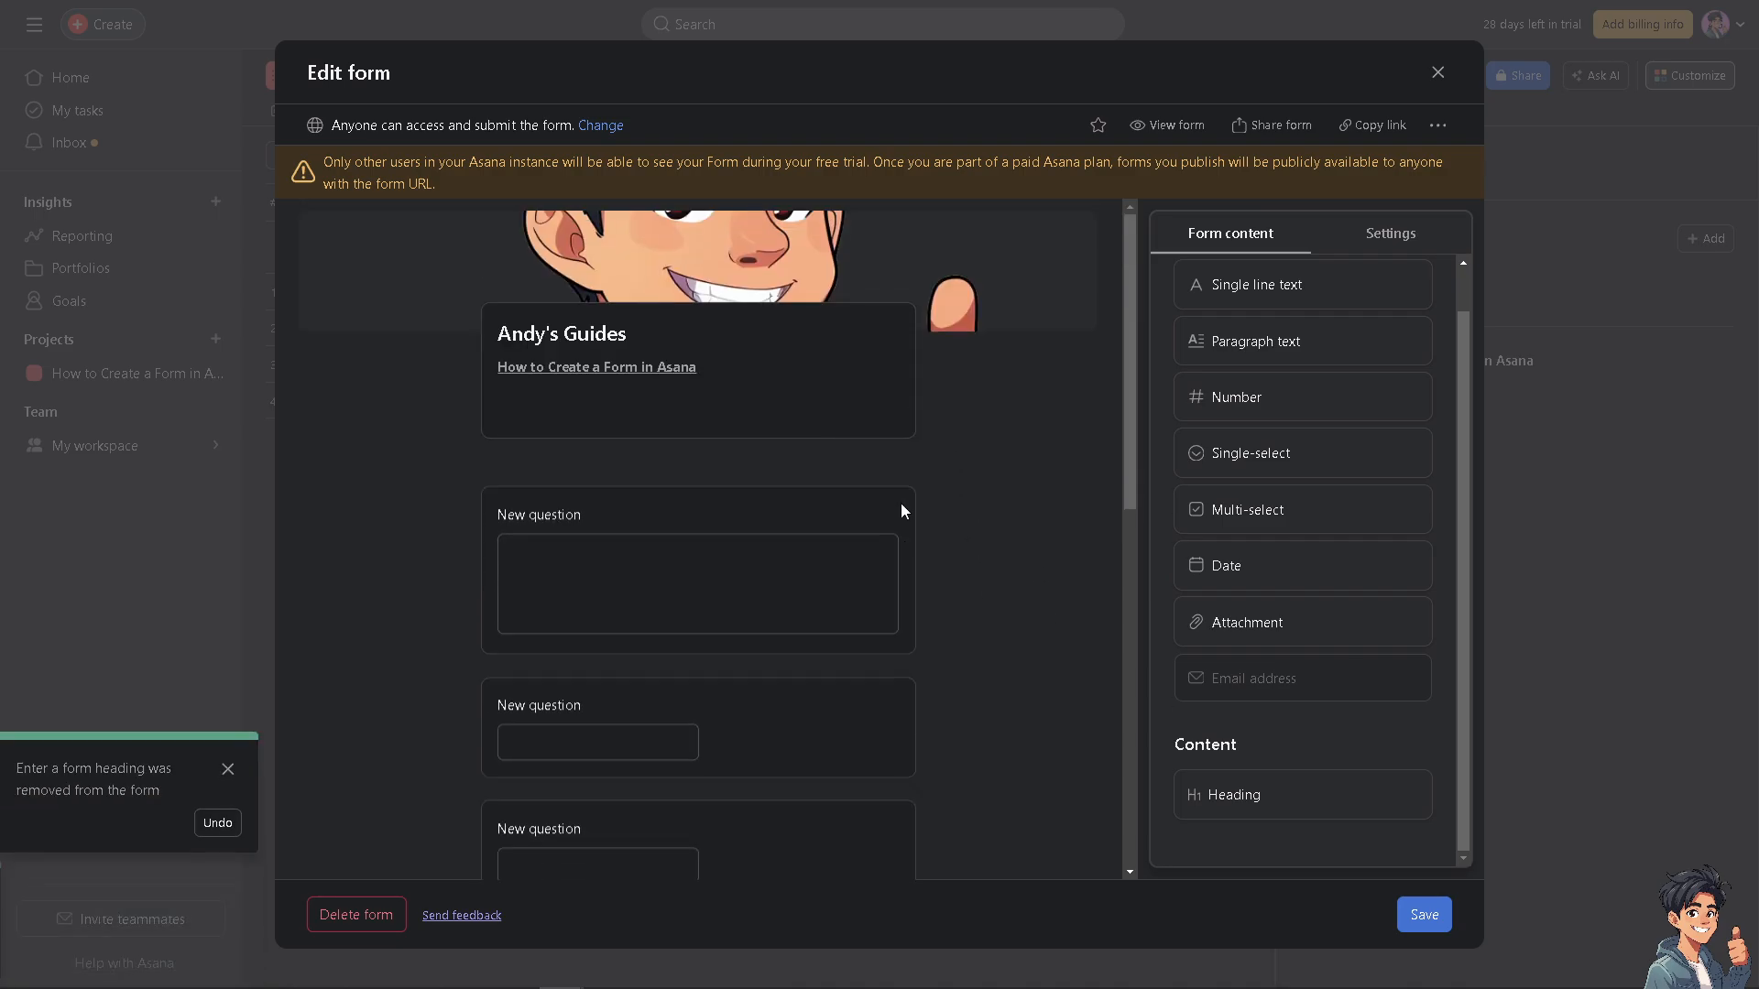
pyautogui.rightClick(867, 485)
pyautogui.click(978, 480)
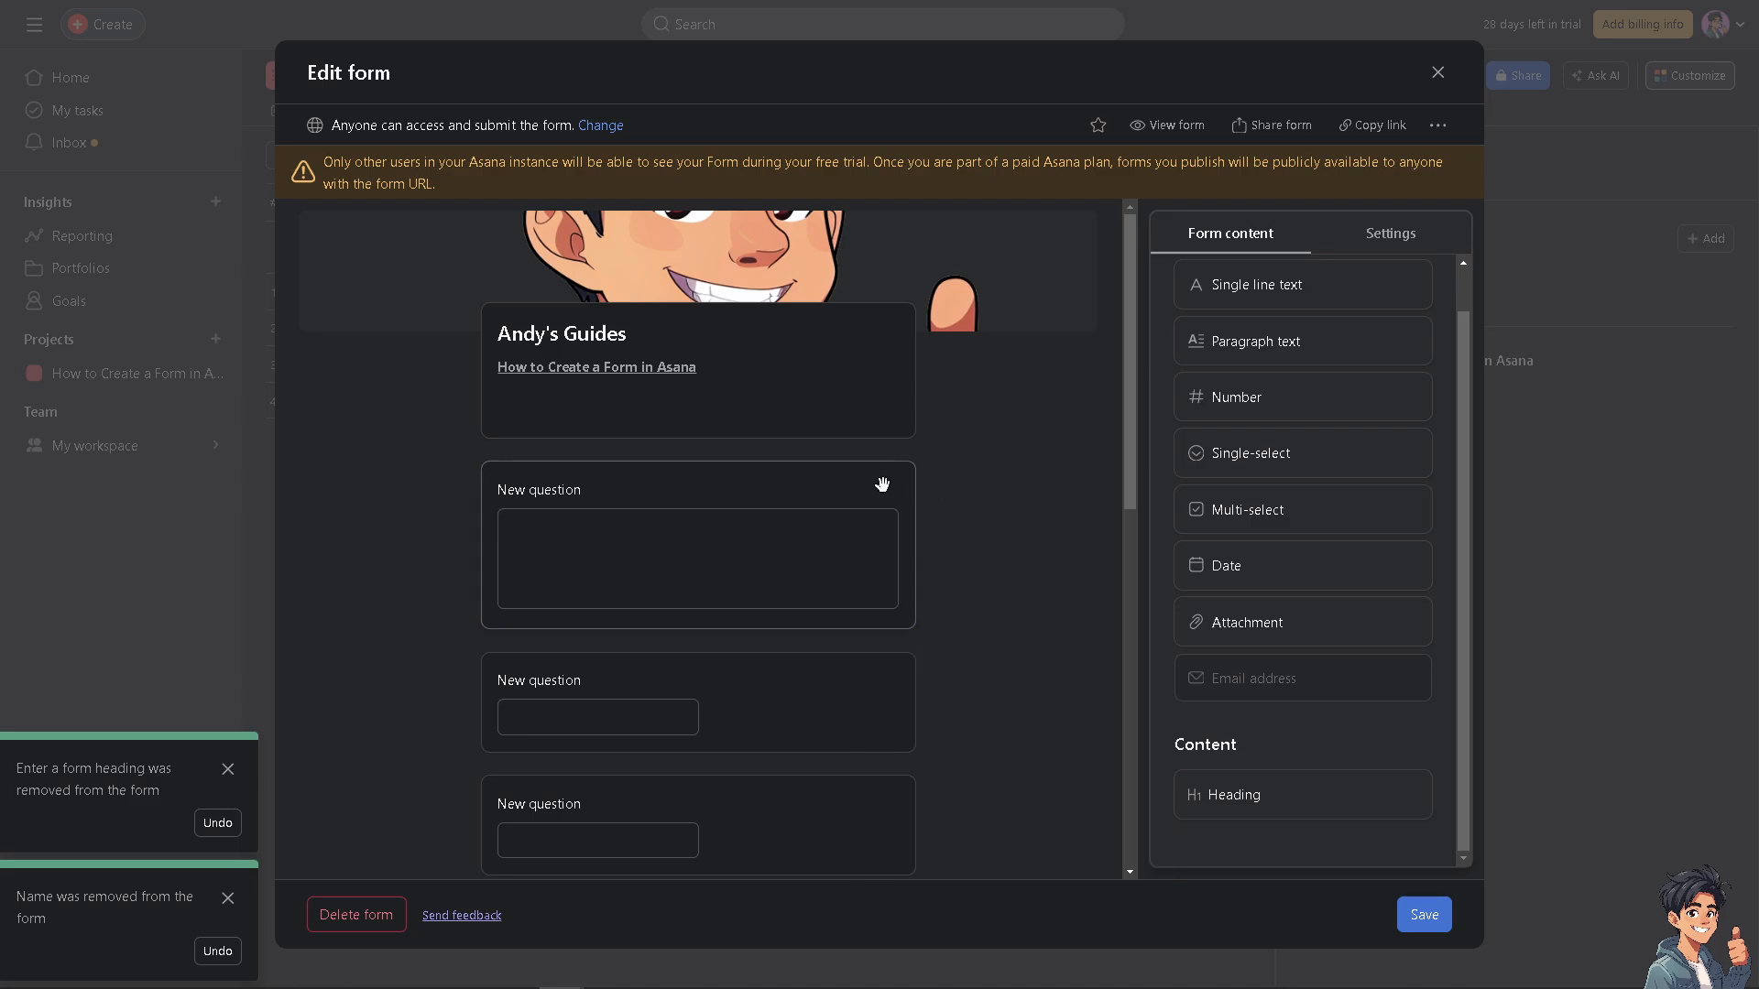
pyautogui.click(883, 484)
pyautogui.click(885, 495)
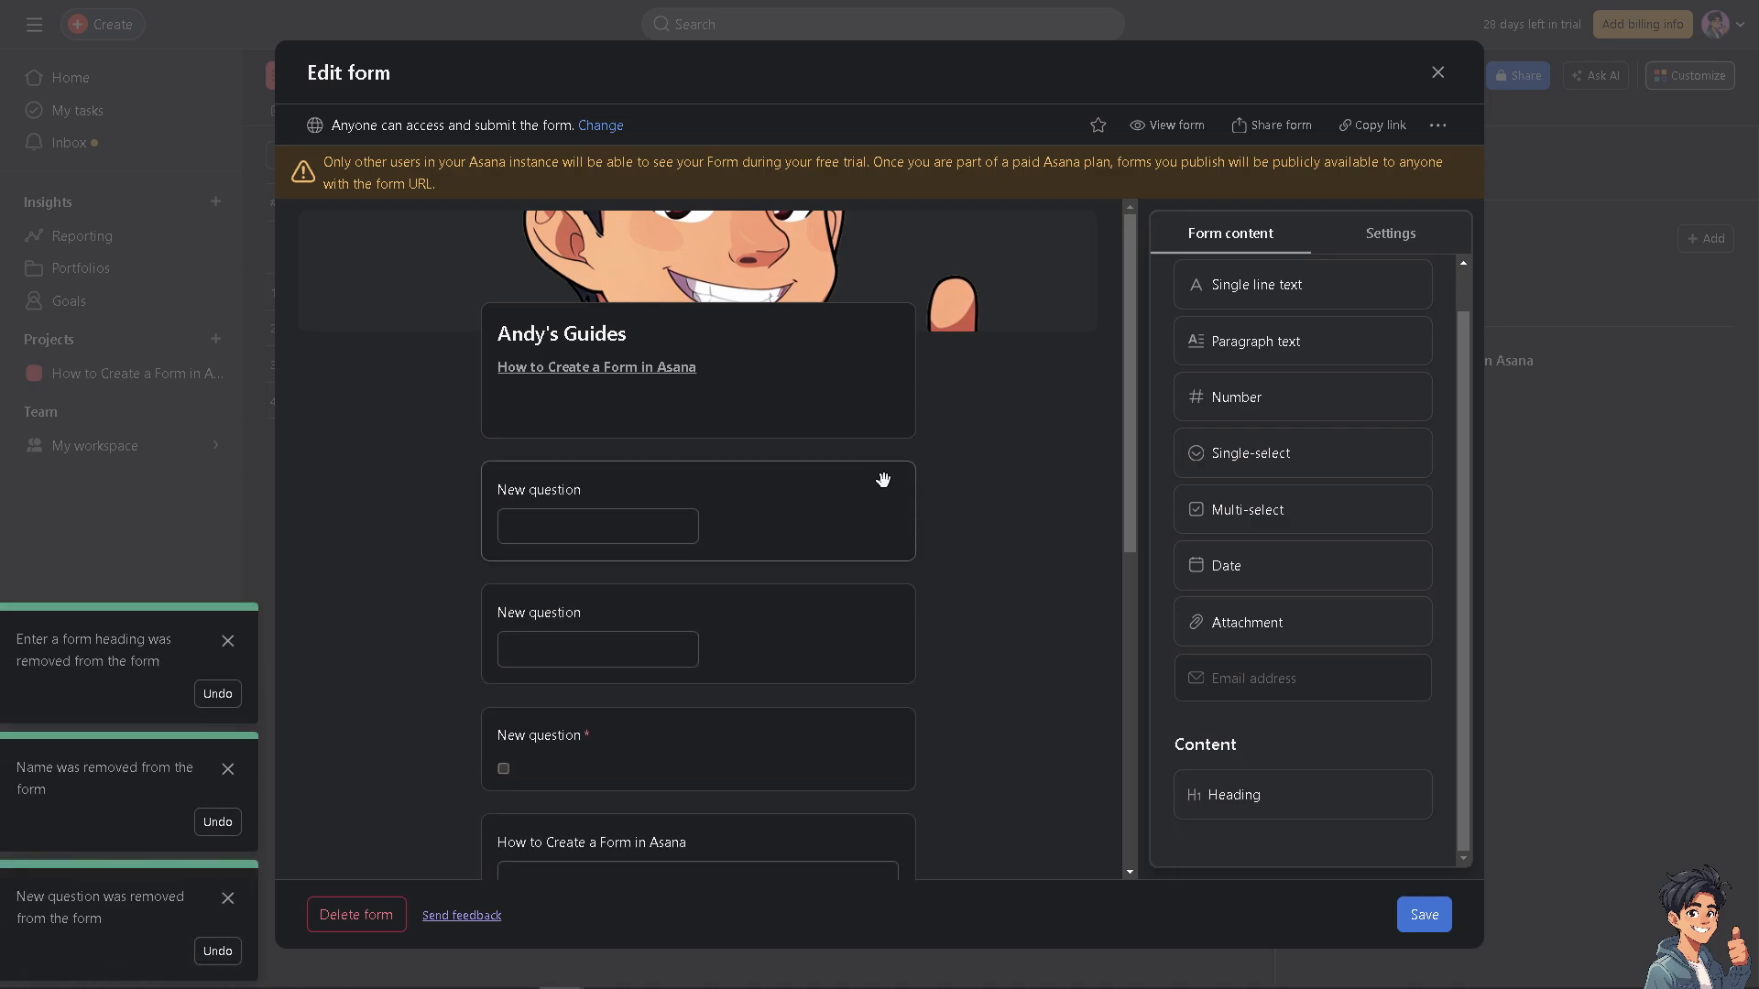
# Delete the Number, Date and Multi-select questions from the form
pyautogui.click(882, 480)
pyautogui.click(886, 493)
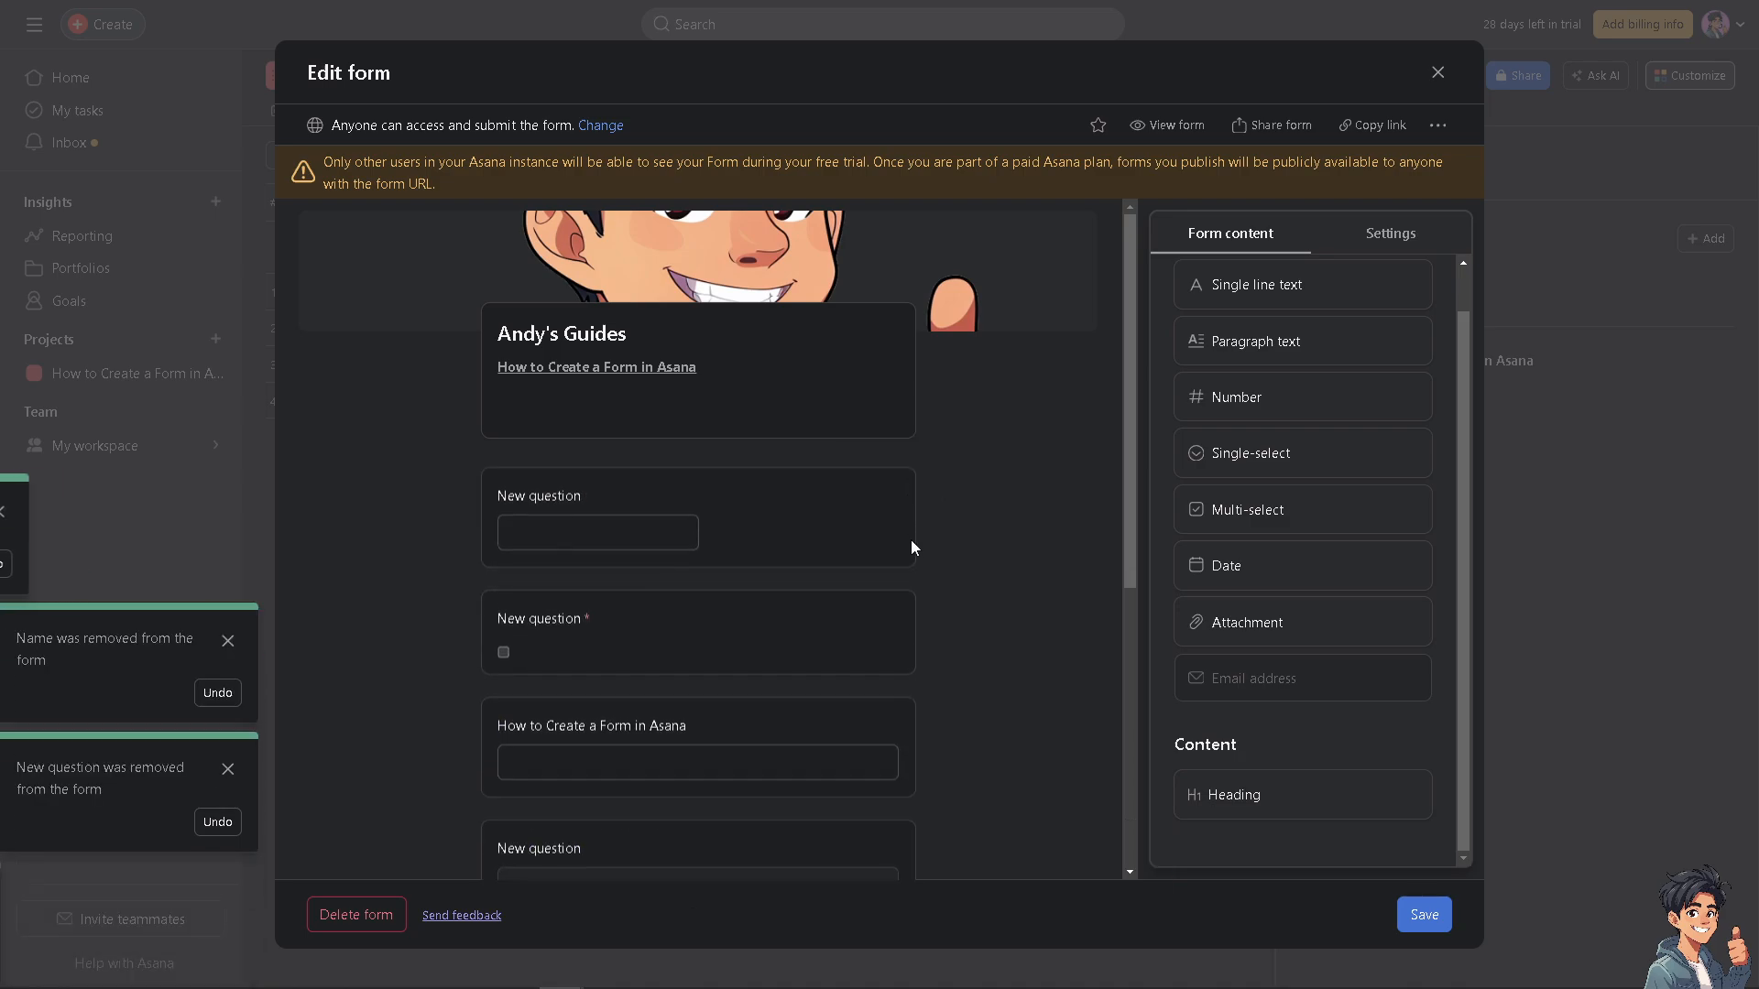
pyautogui.click(884, 490)
pyautogui.click(886, 492)
pyautogui.click(881, 488)
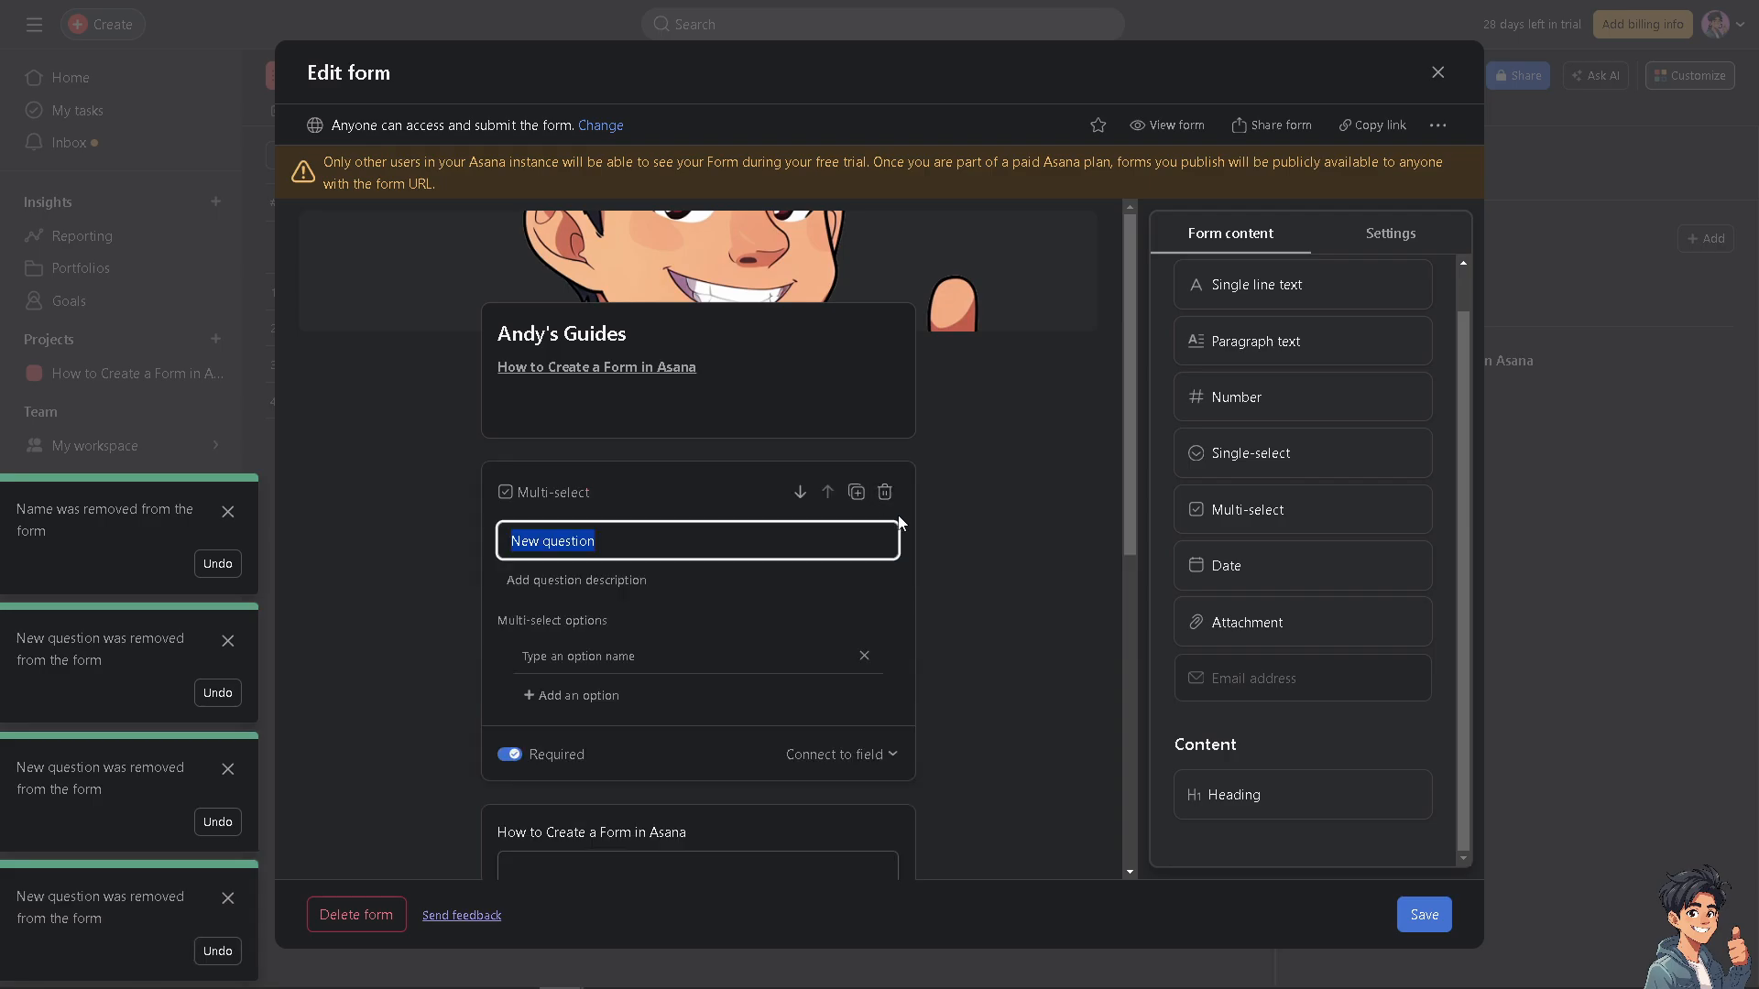
pyautogui.click(885, 492)
# Delete the single line text question "How to Create a Form in Asana" and the Attachment question above Email address
pyautogui.click(882, 493)
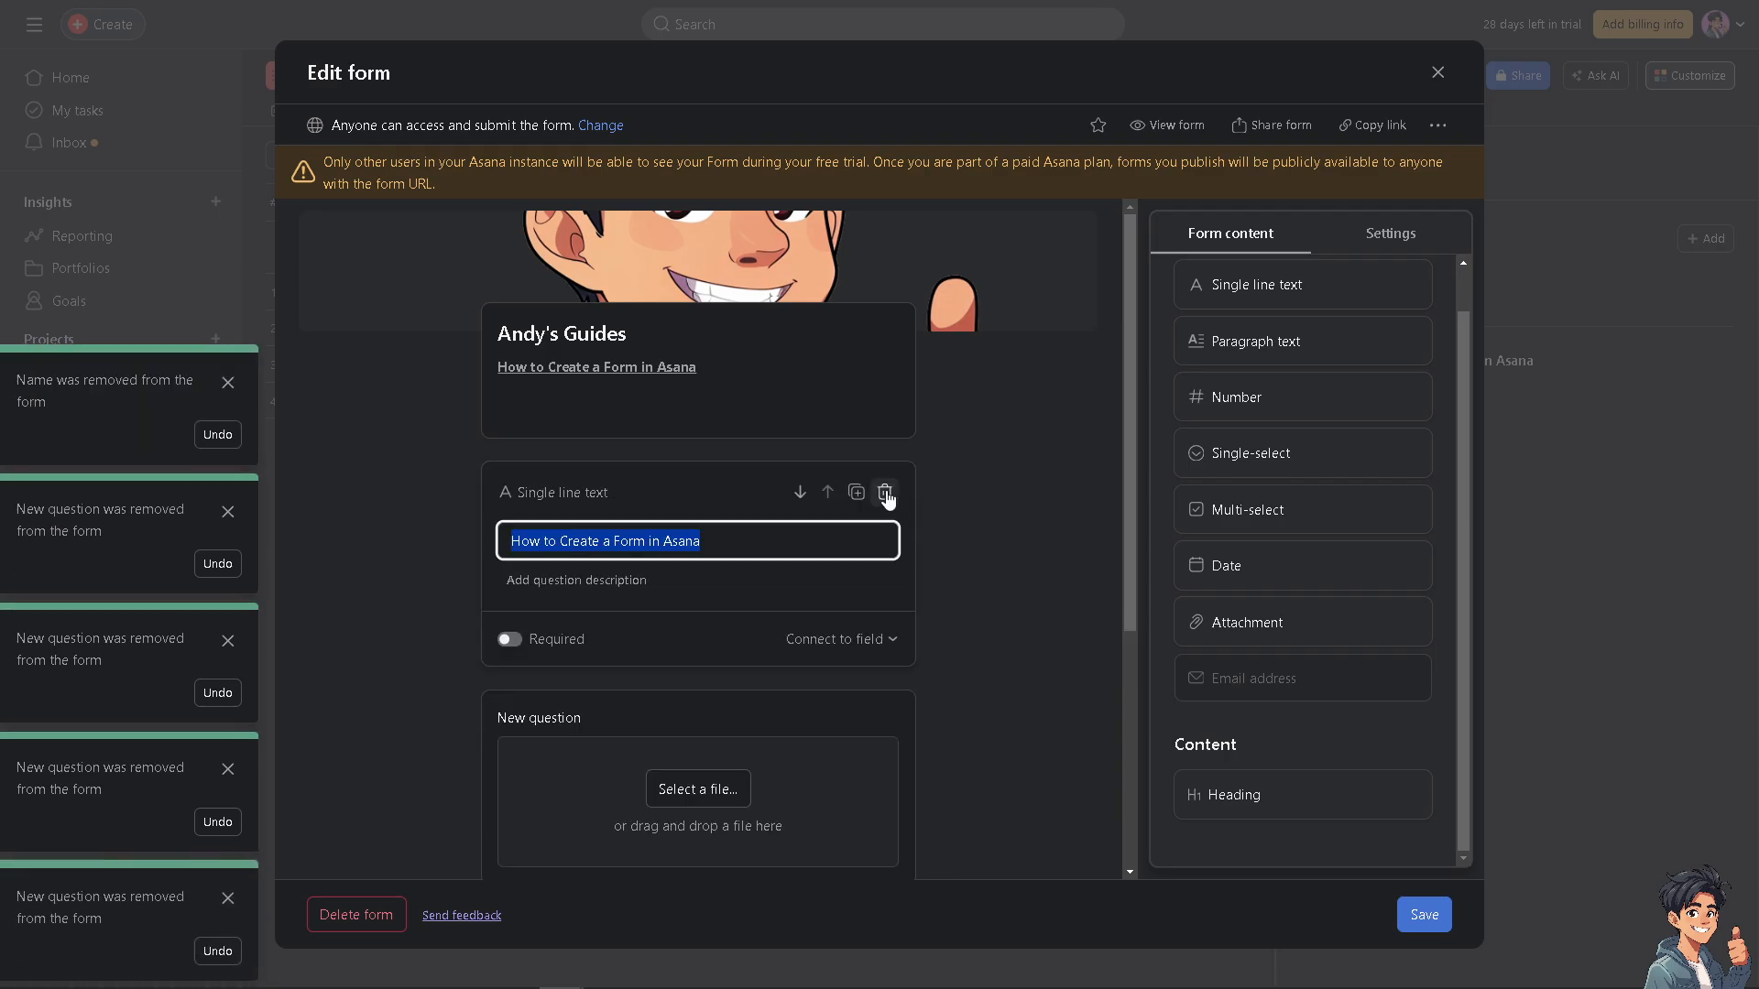
pyautogui.click(885, 492)
pyautogui.click(882, 489)
pyautogui.click(884, 492)
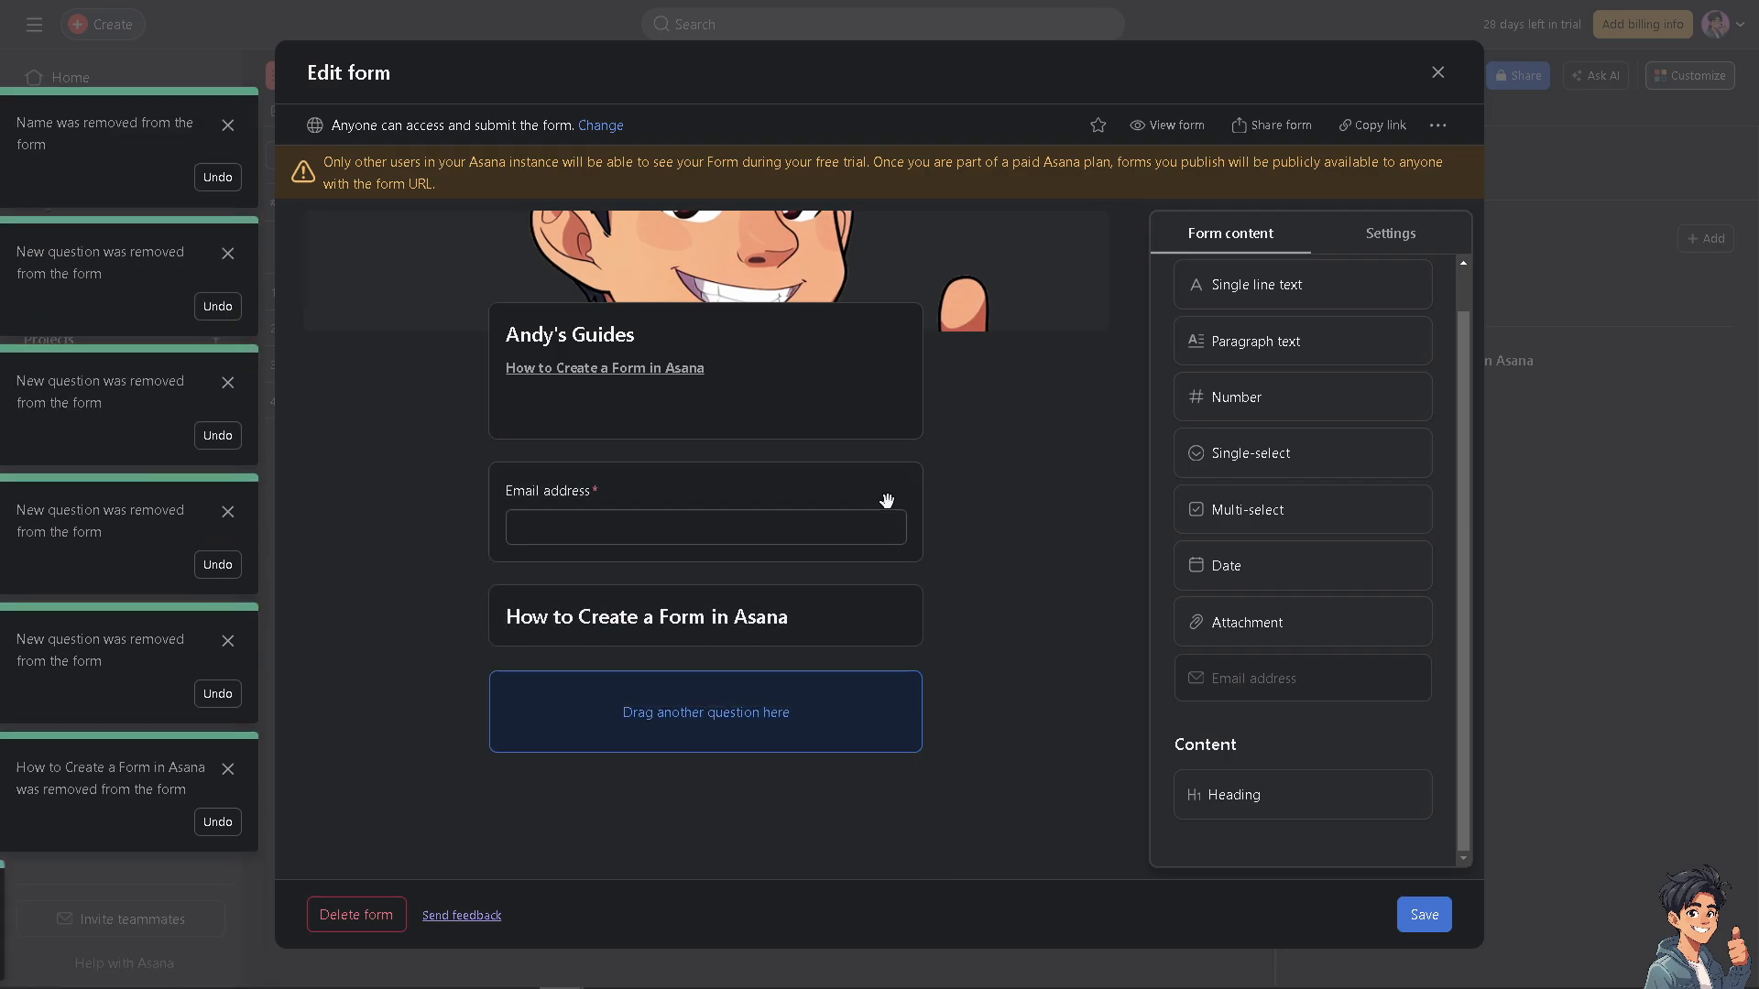
pyautogui.click(885, 500)
pyautogui.click(884, 492)
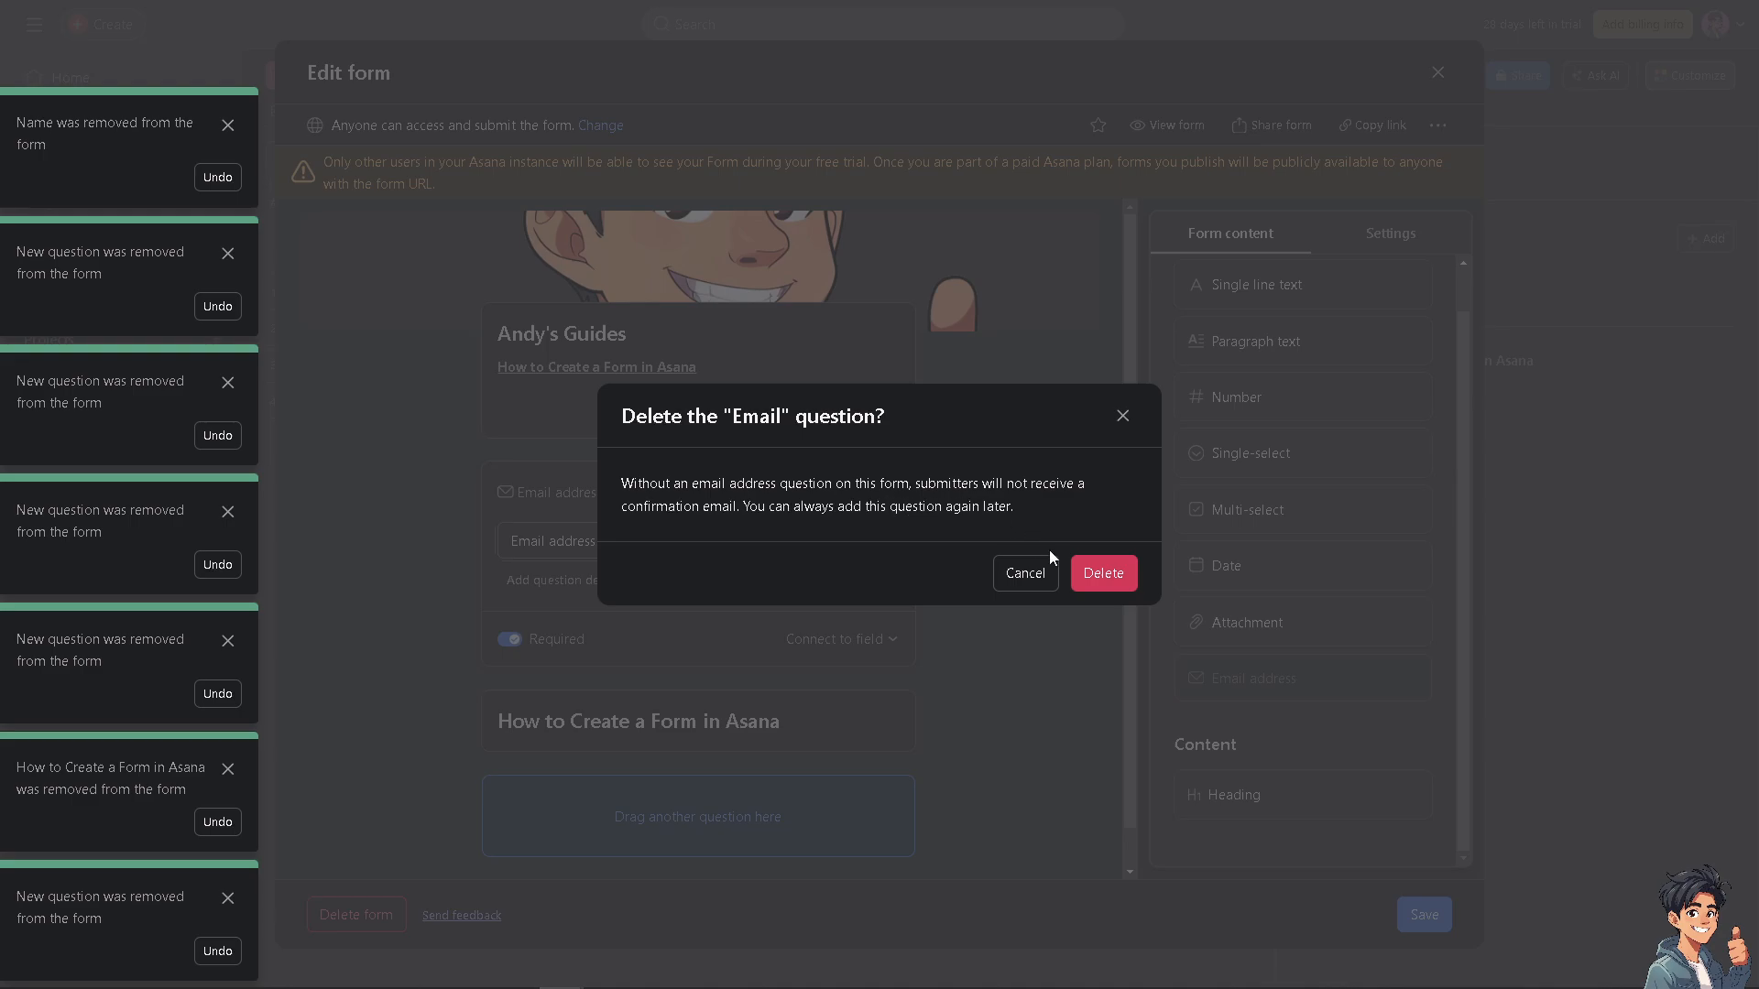
pyautogui.click(1122, 417)
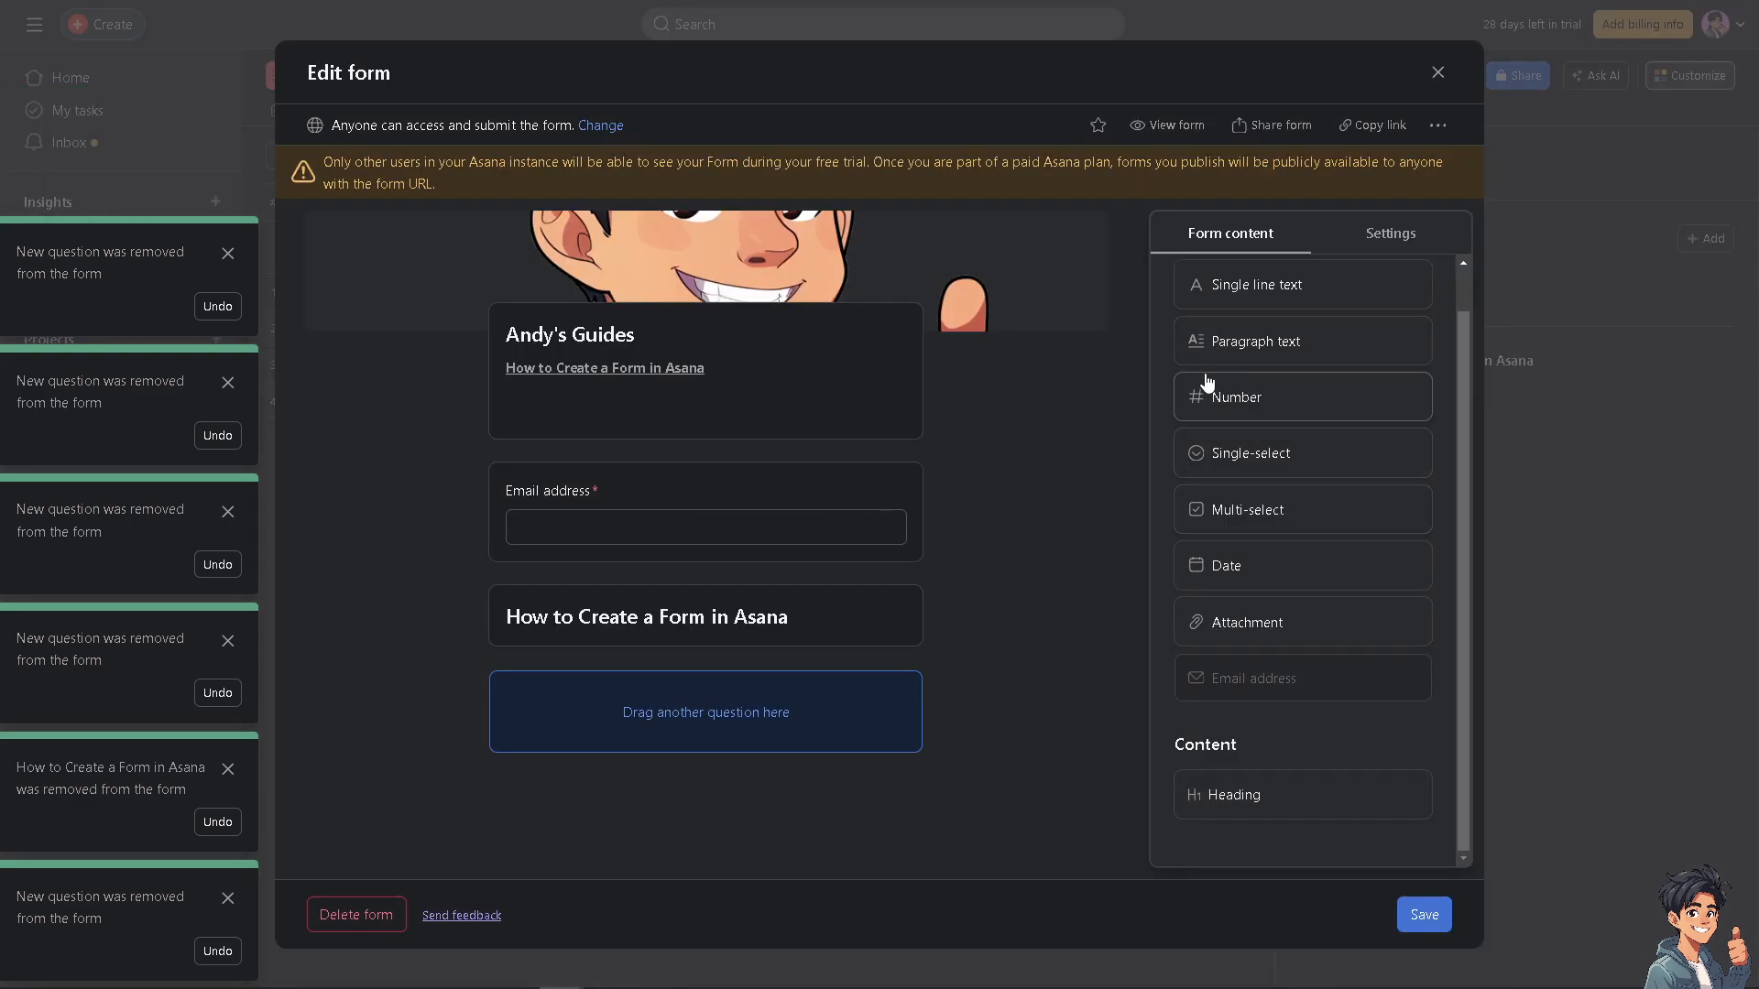
# Add single line text, paragraph text, number, single-select, multi-select, date and attachment questions, in that order, at the end of the form
pyautogui.click(1288, 291)
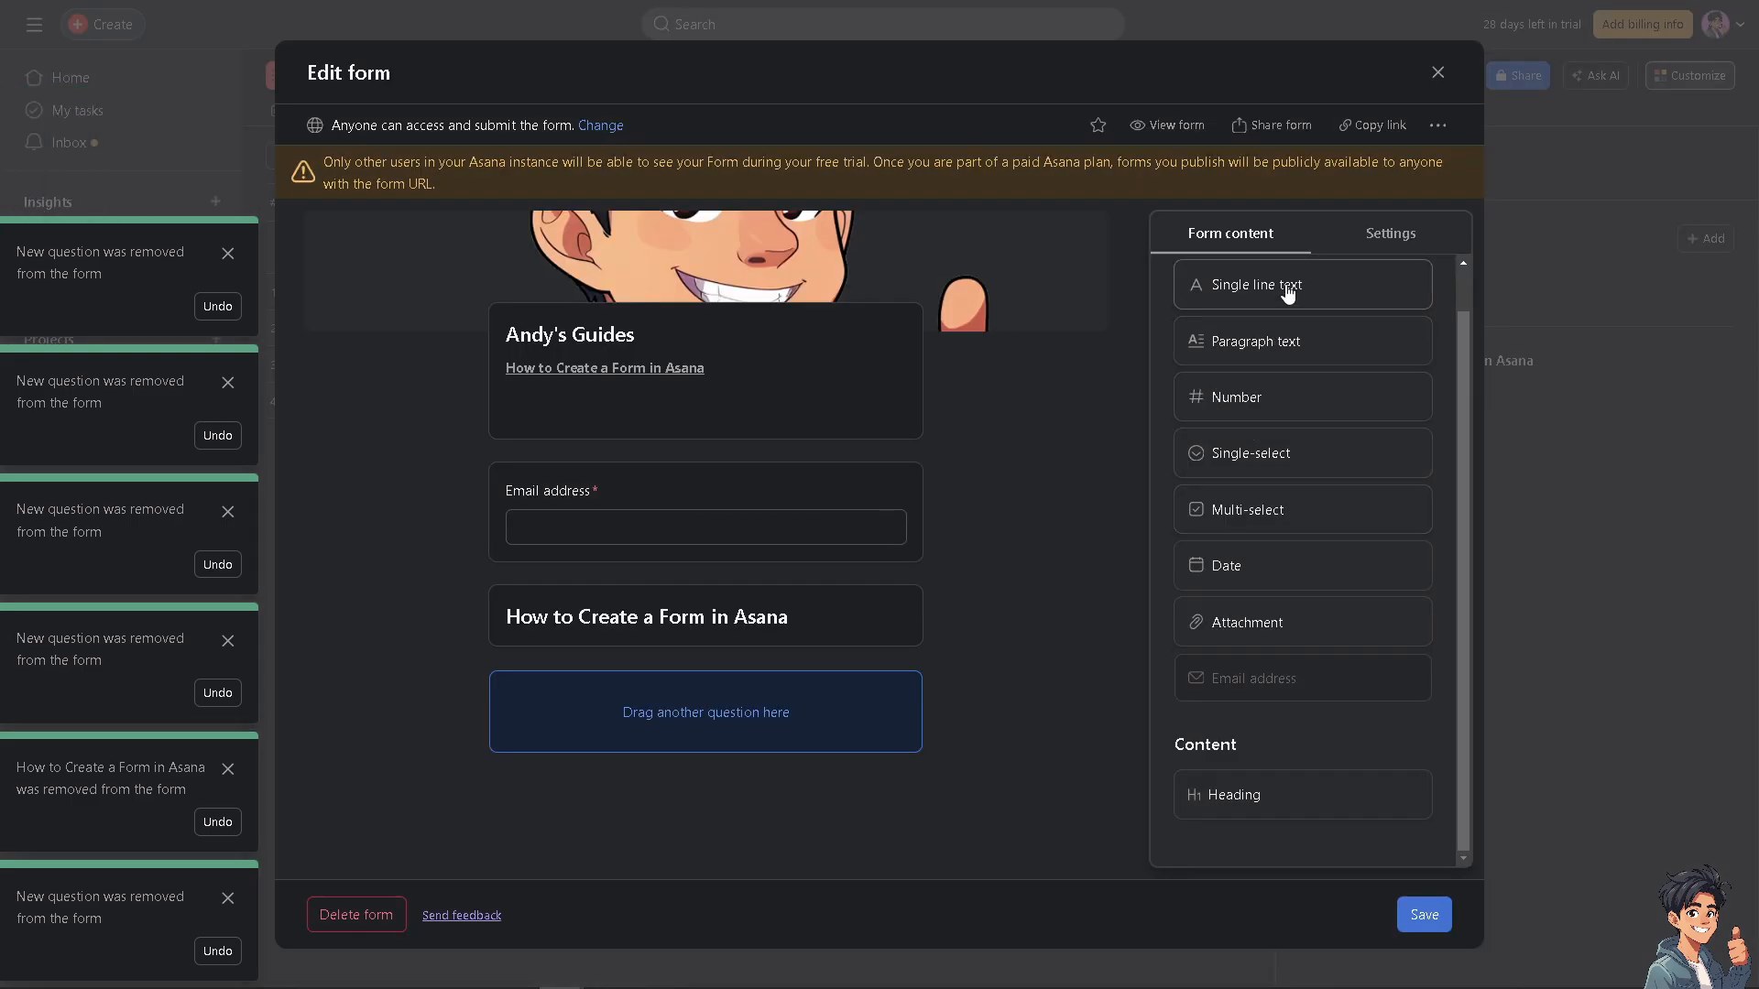
pyautogui.click(1279, 343)
pyautogui.click(1282, 397)
pyautogui.click(1276, 455)
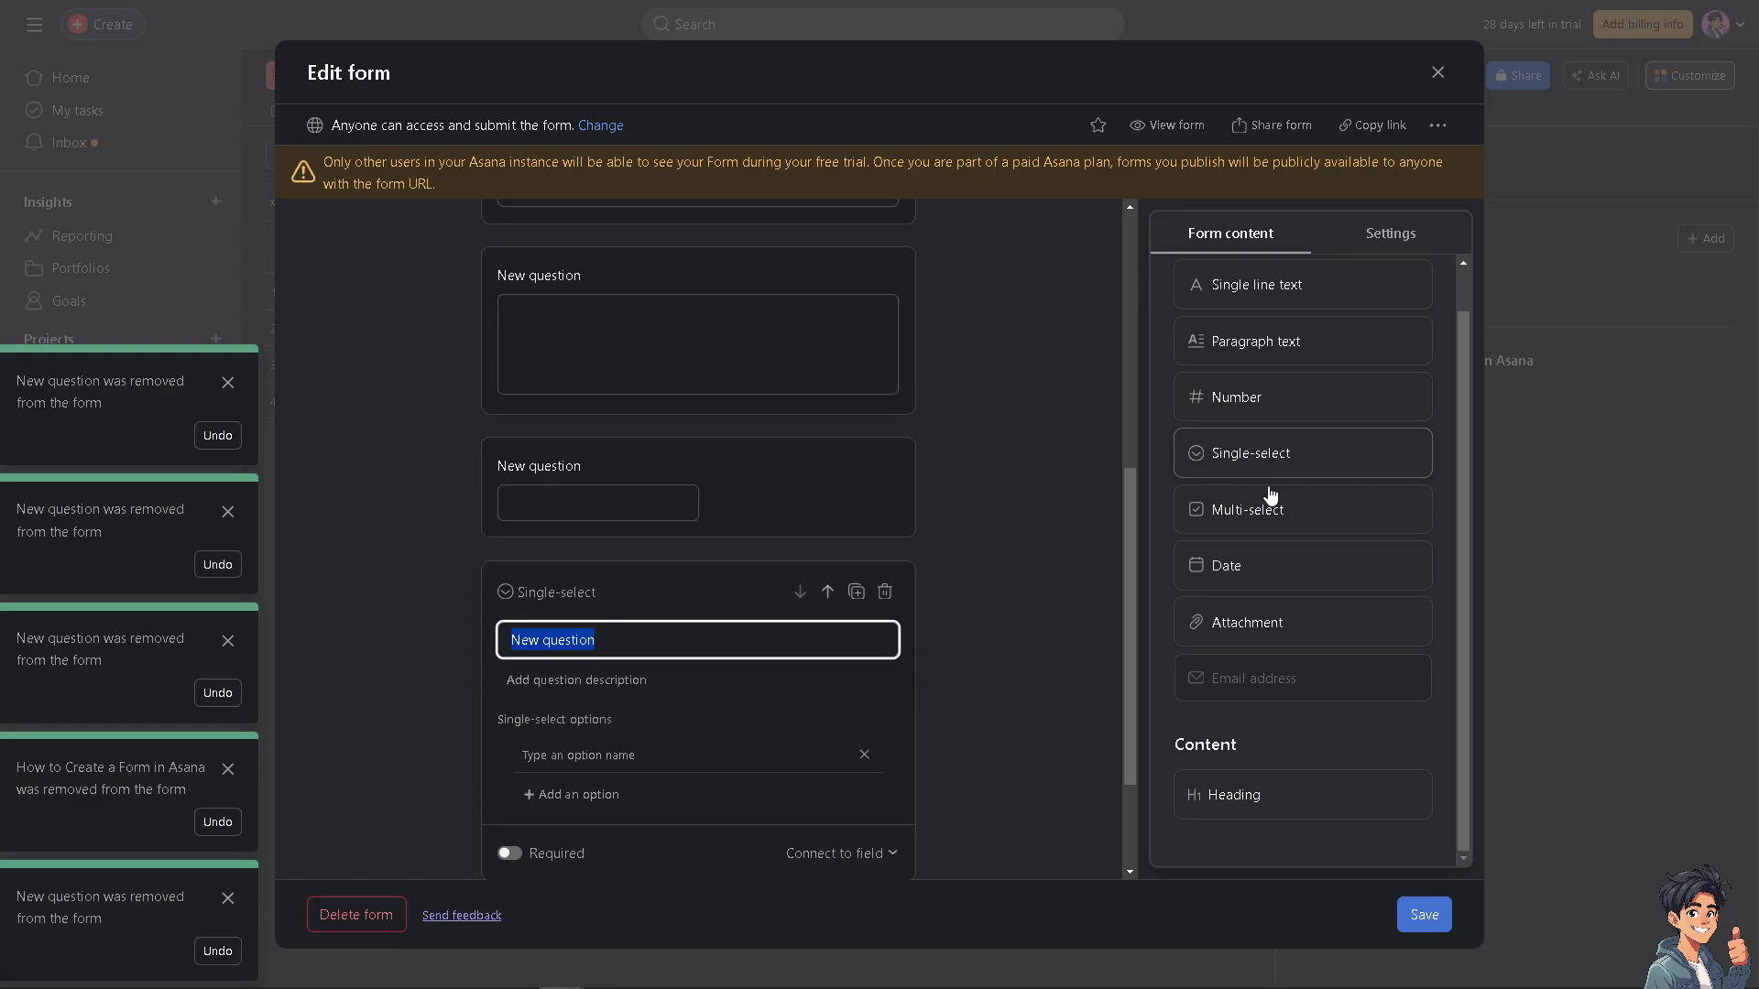
pyautogui.click(1275, 528)
pyautogui.click(1274, 568)
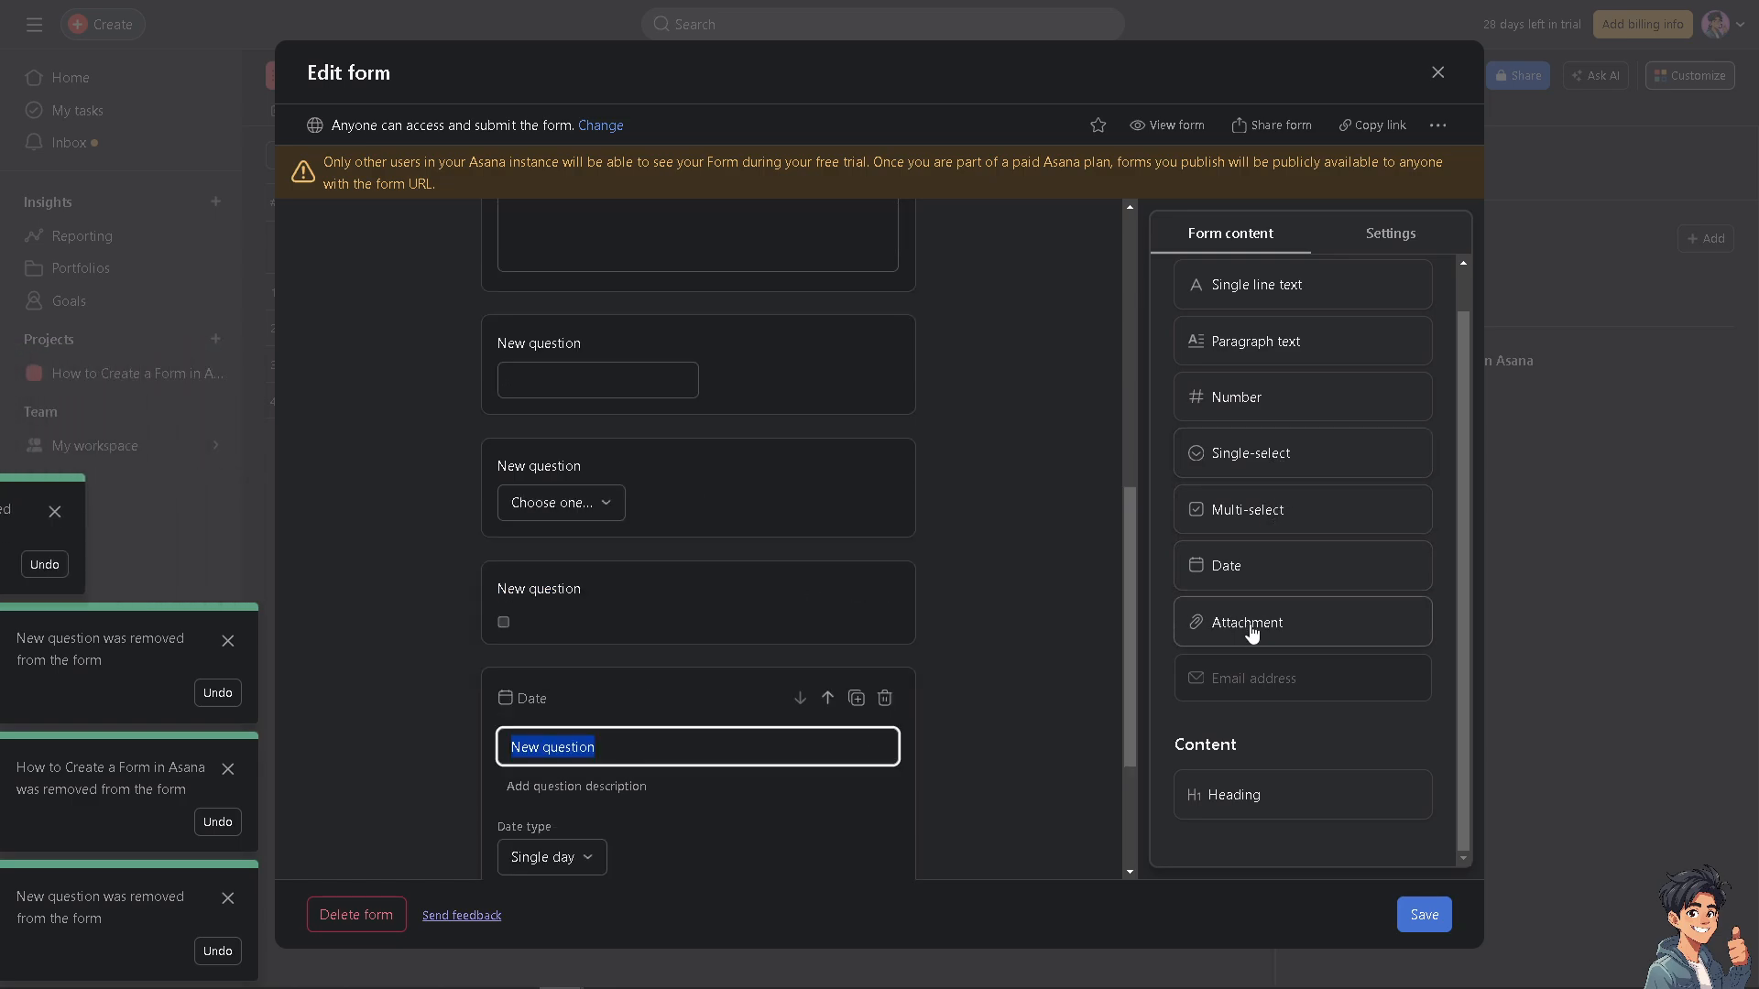
pyautogui.click(1275, 623)
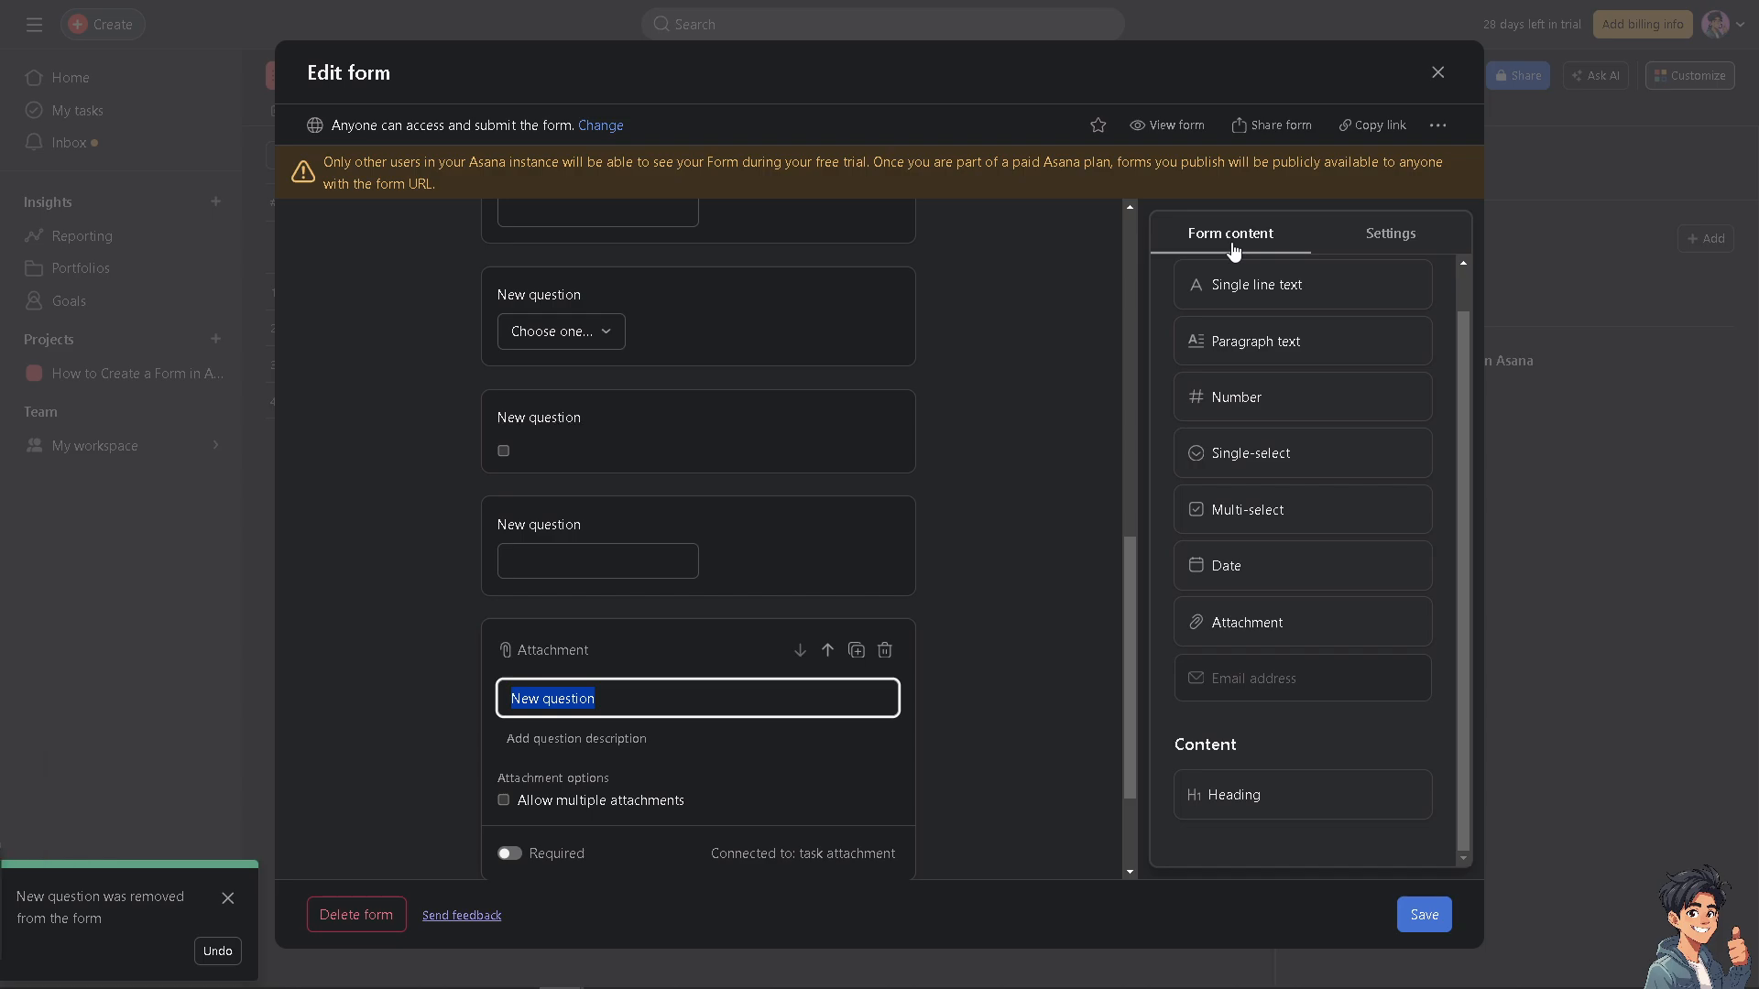
pyautogui.click(1075, 486)
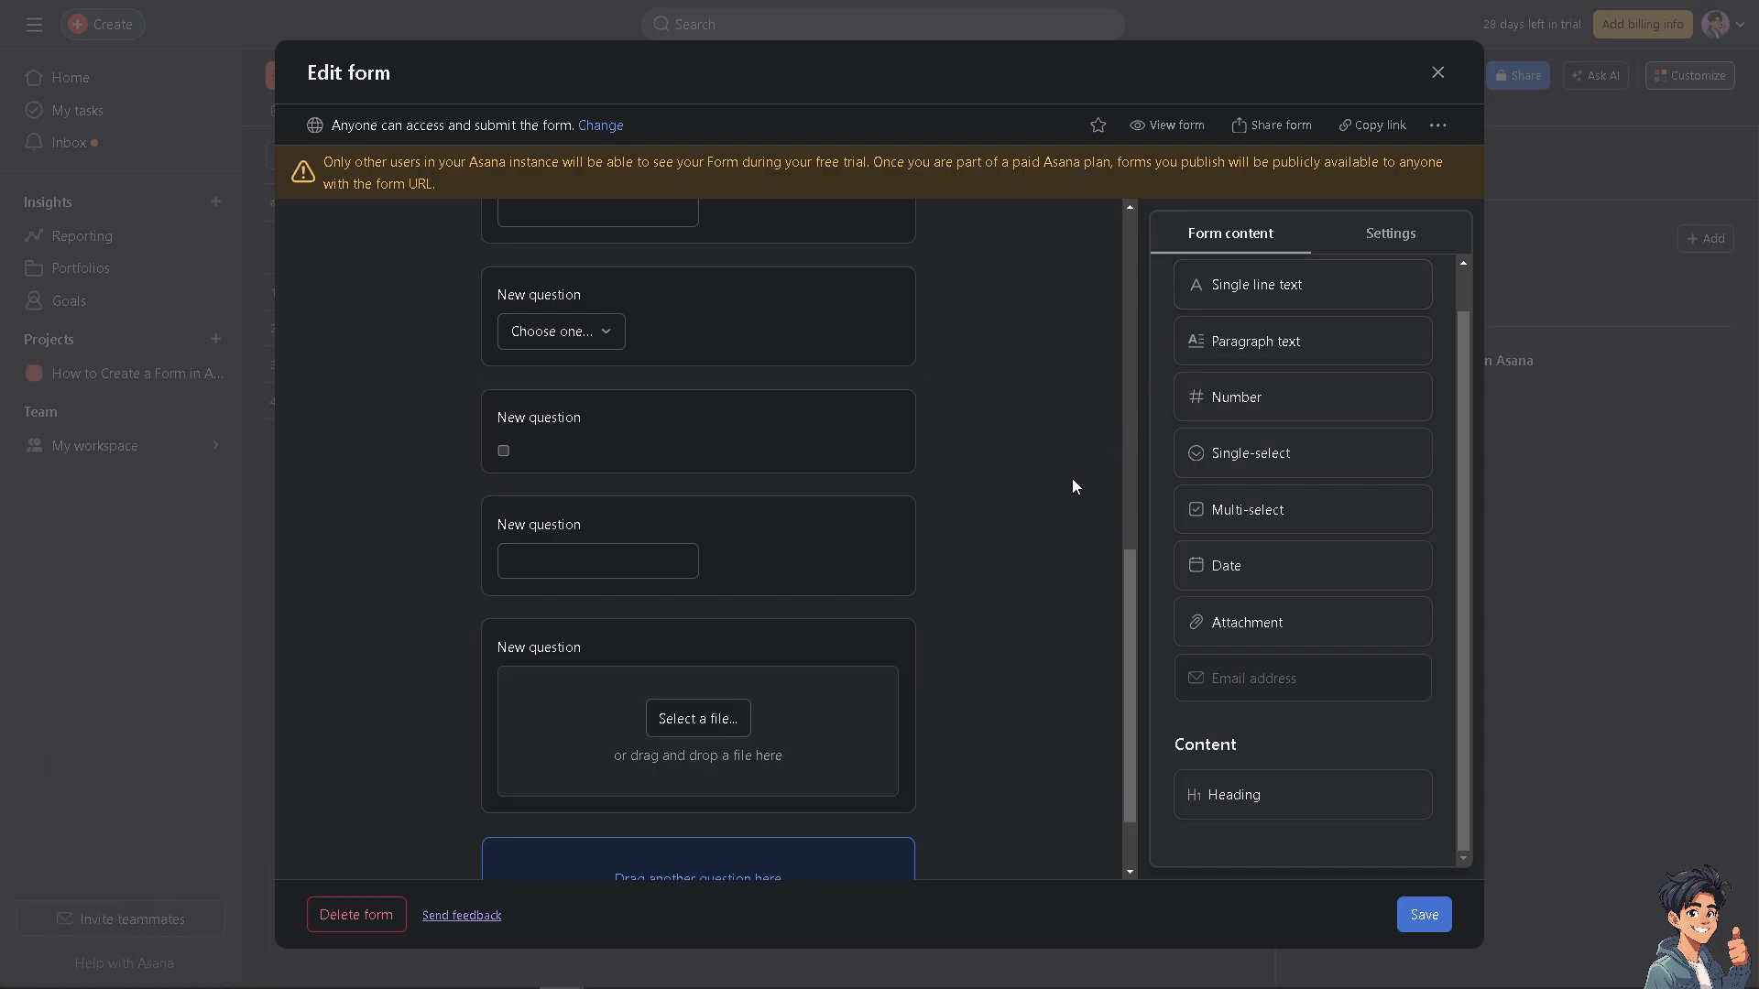
# In the form's task settings, check the section choices for tasks and set the task title field to Email address
pyautogui.click(1383, 235)
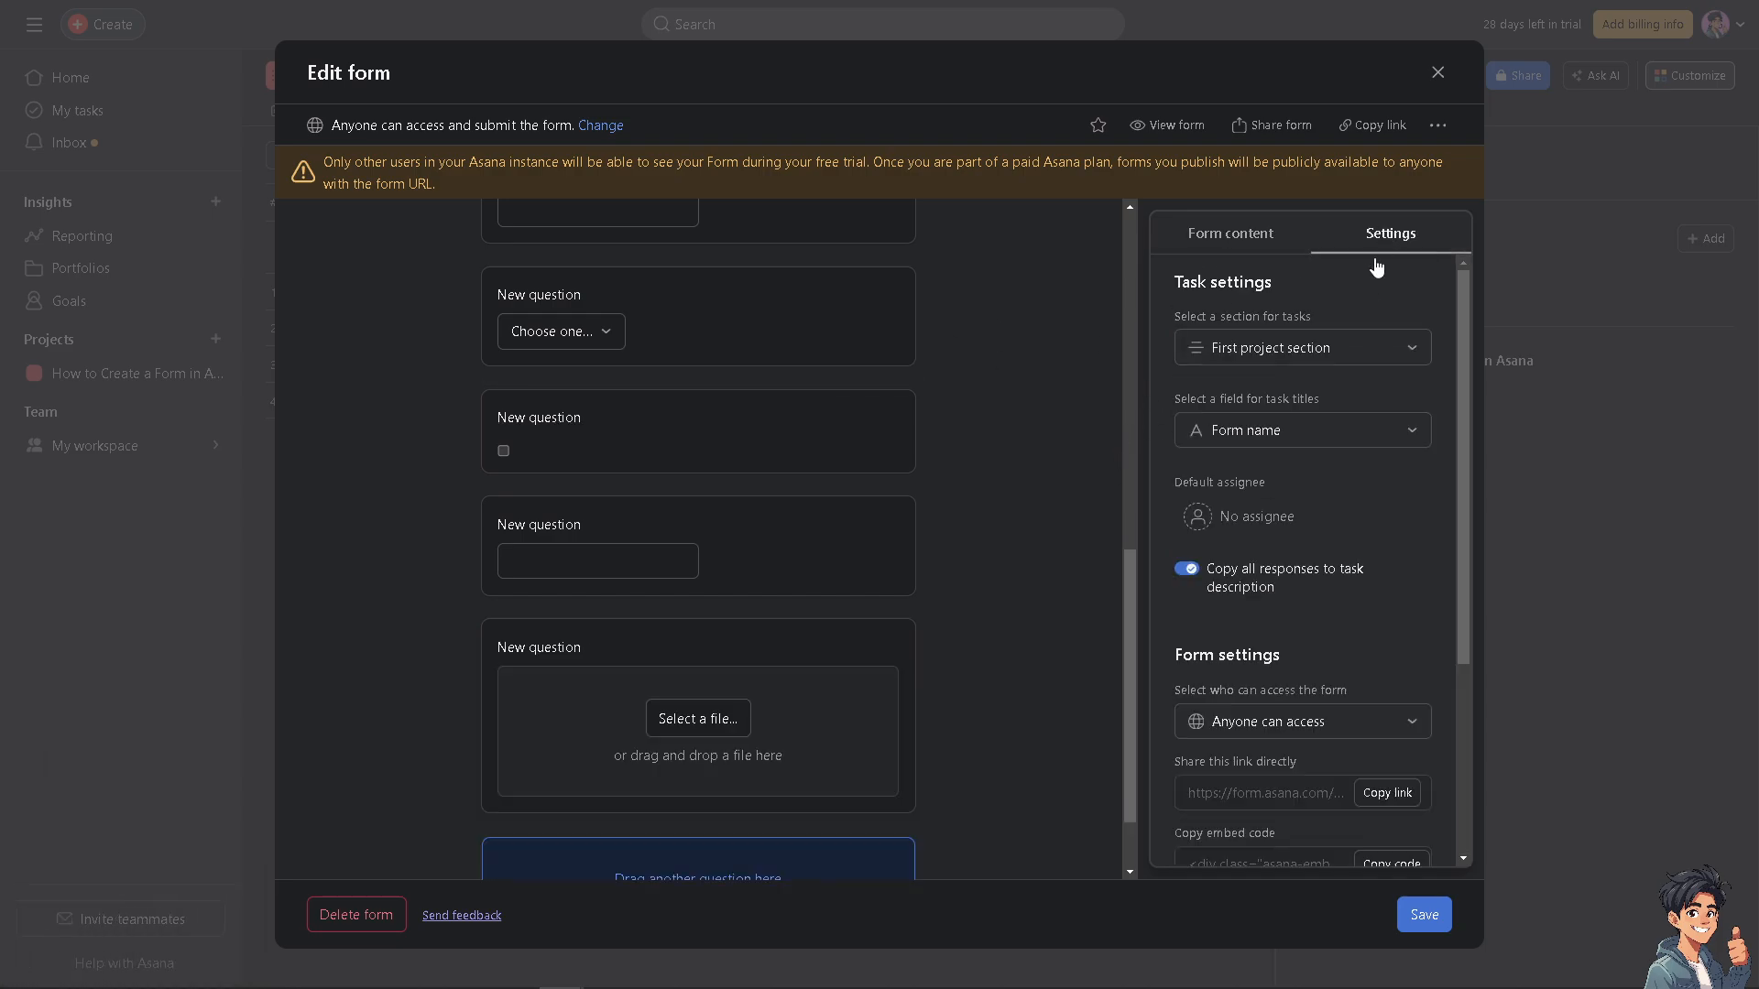
pyautogui.click(1382, 358)
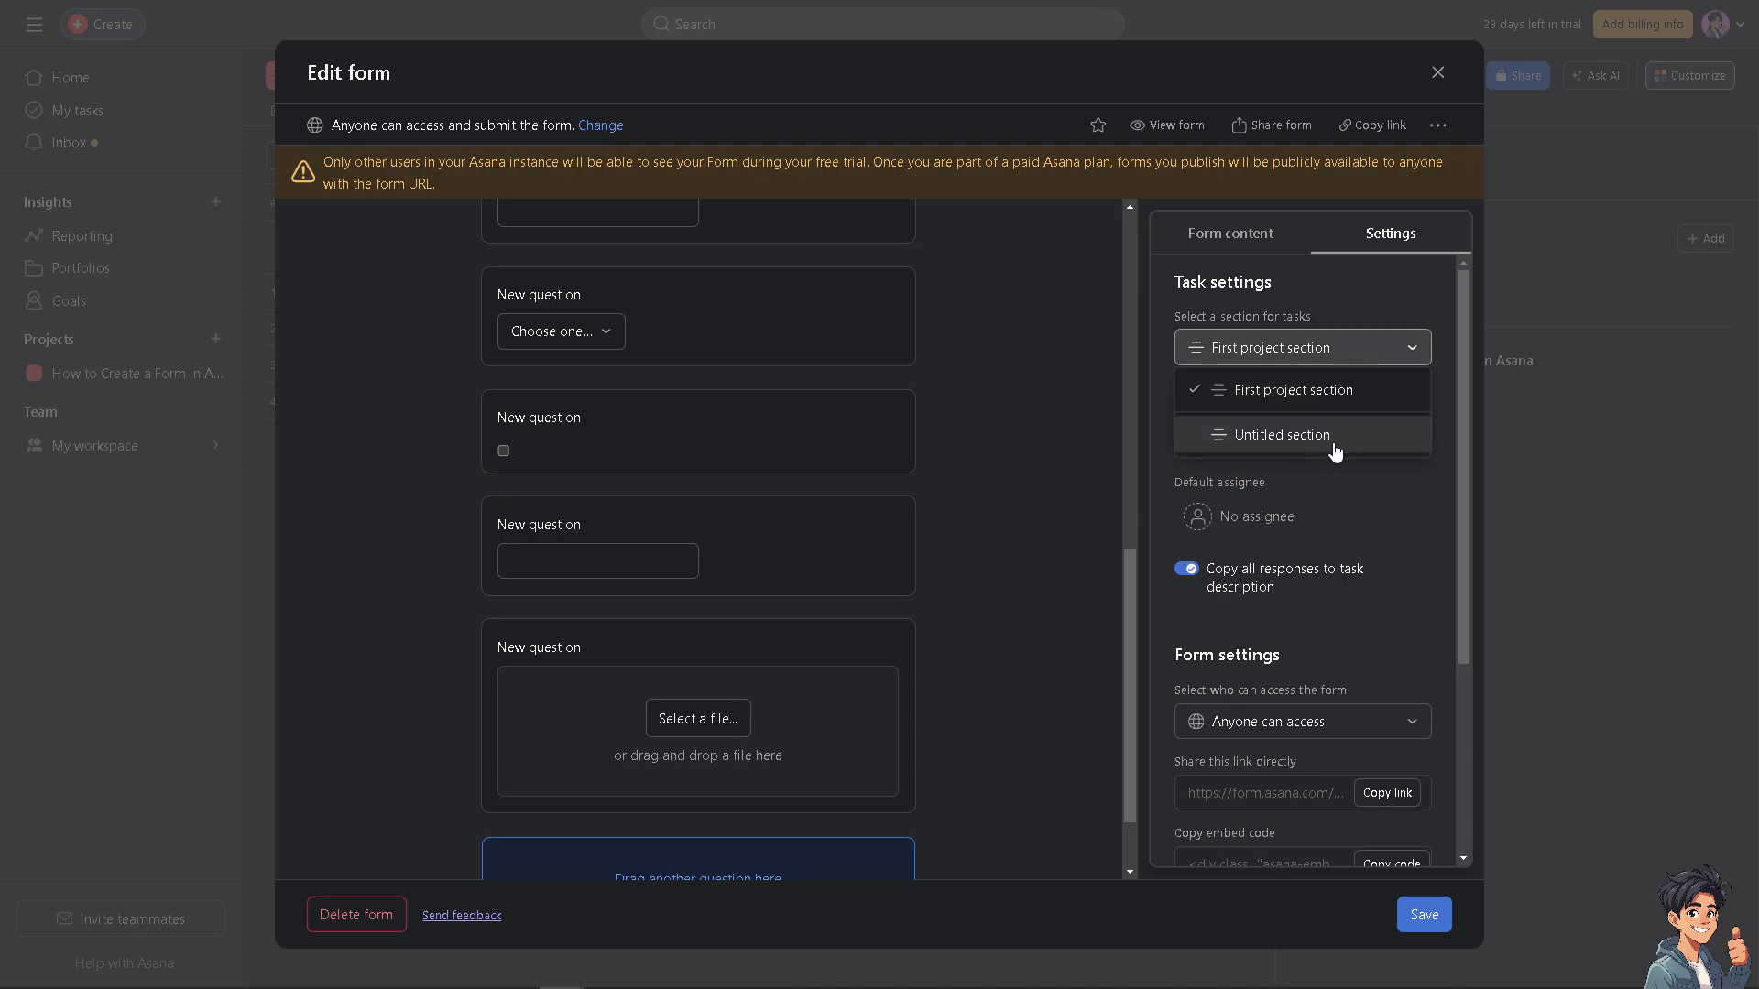
pyautogui.click(1084, 443)
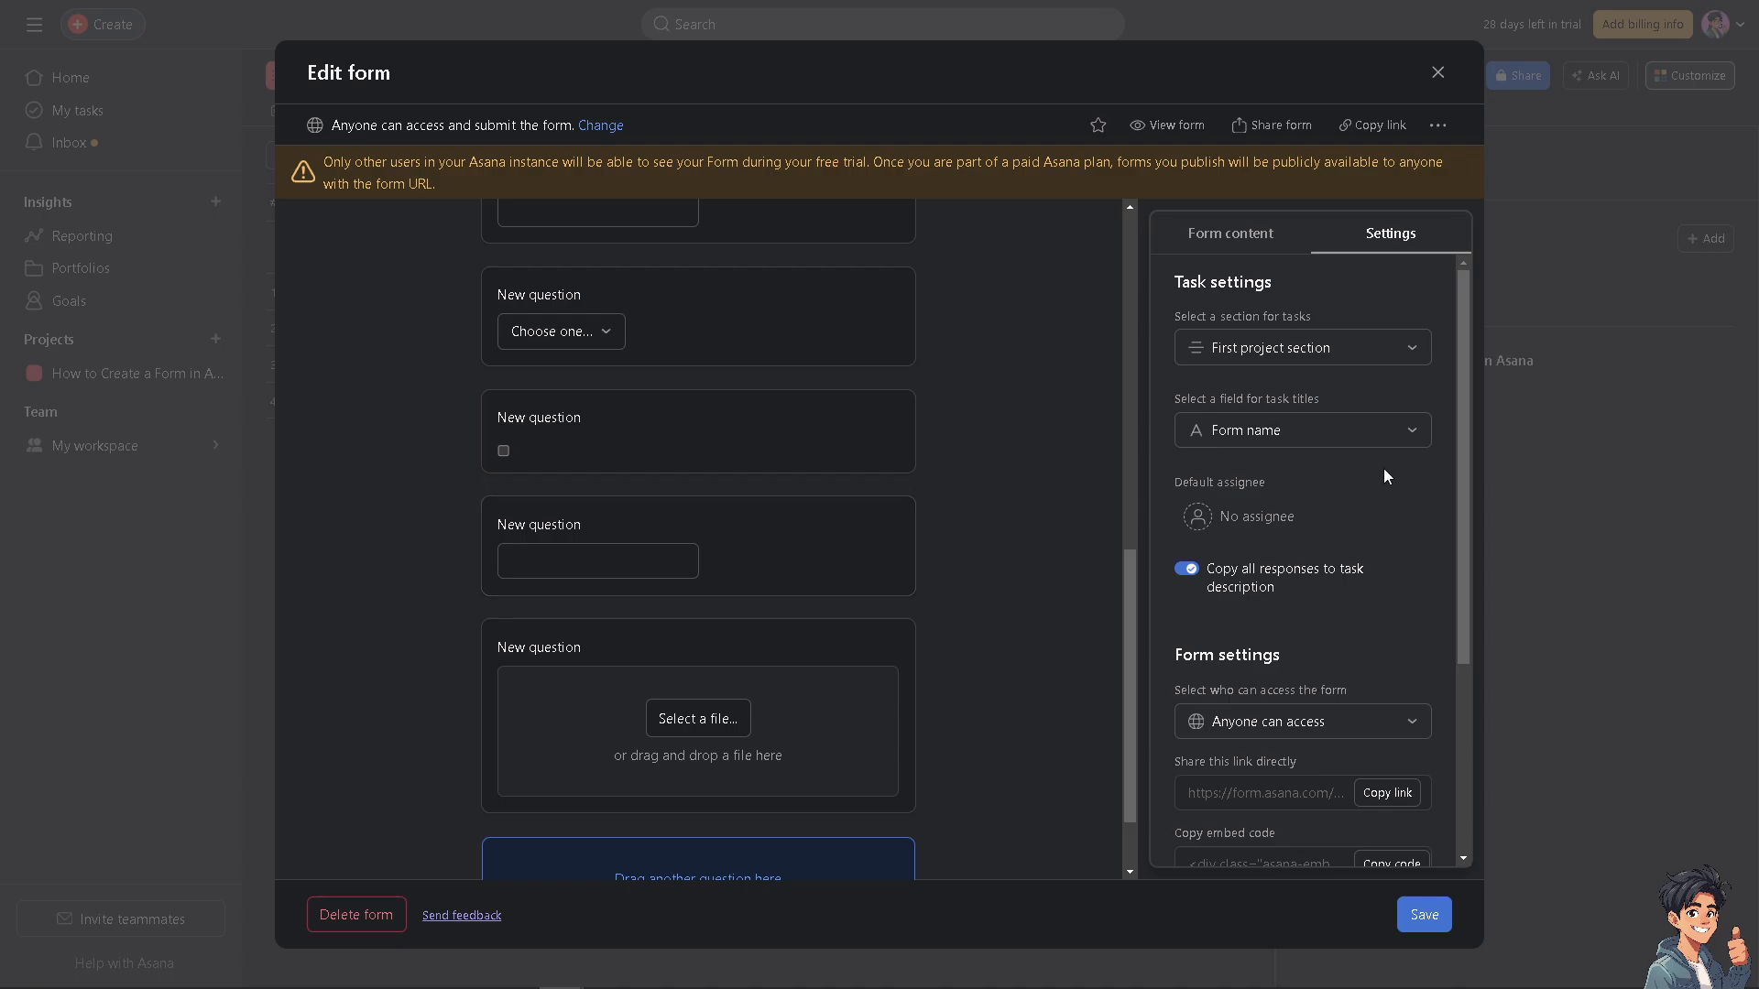
pyautogui.click(1413, 440)
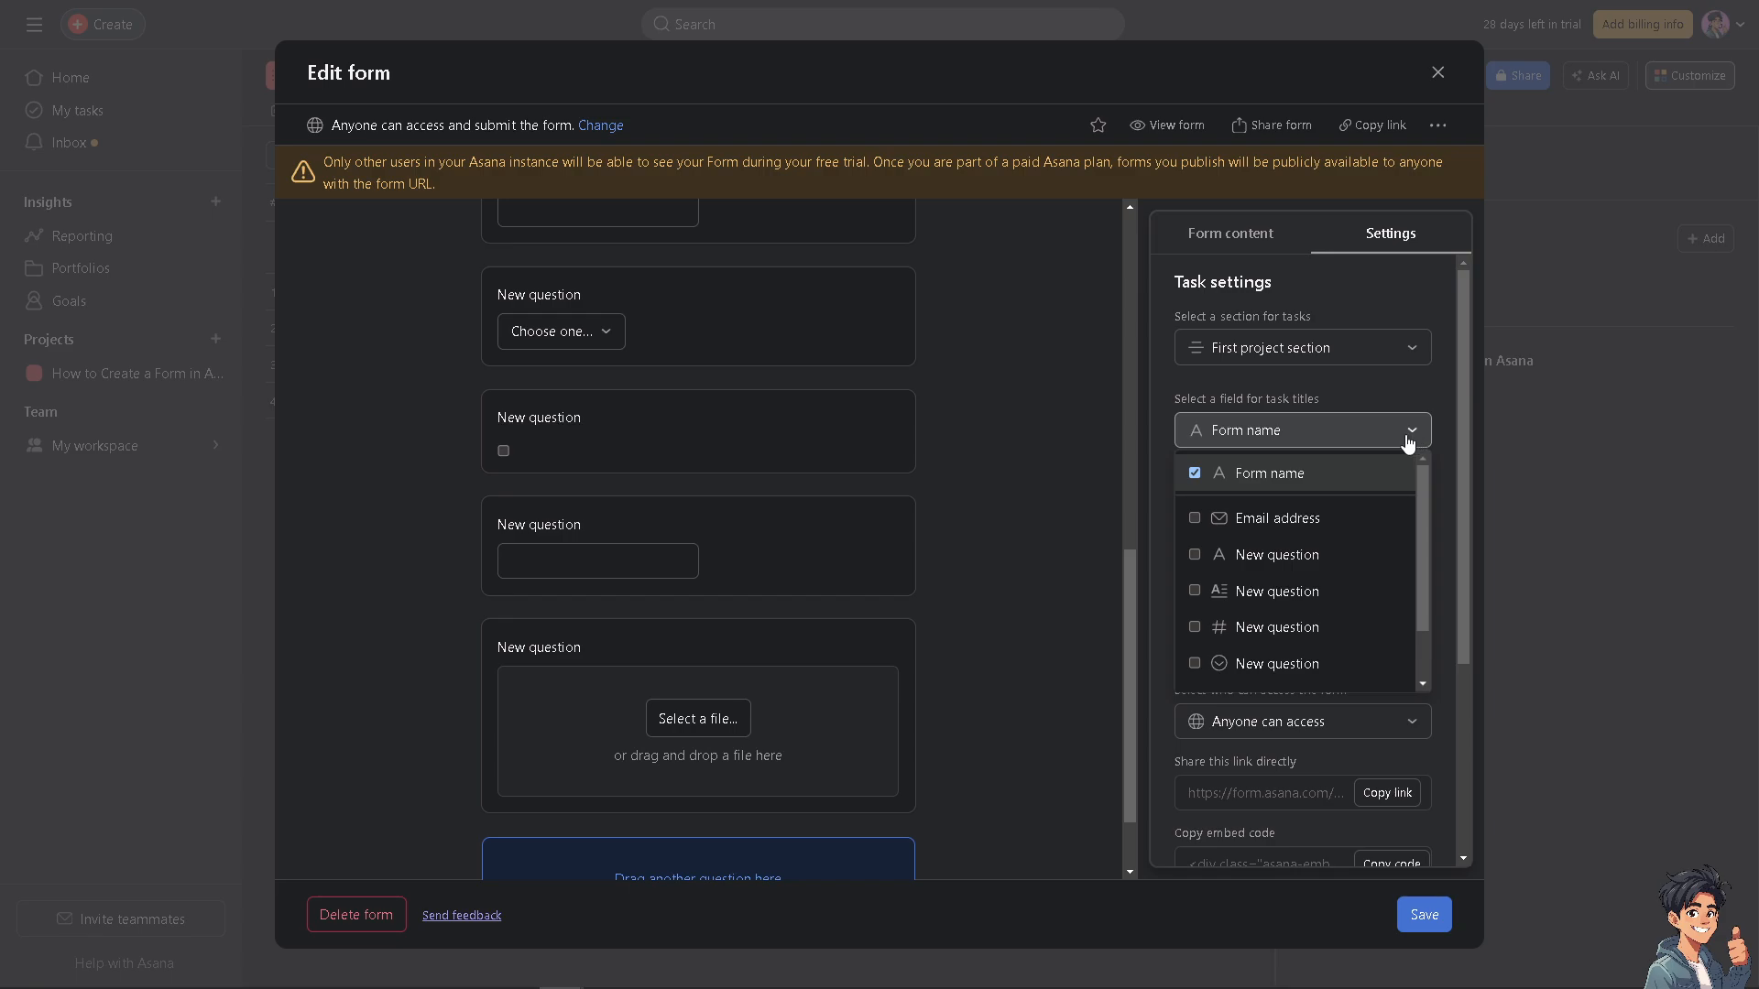
pyautogui.click(1311, 520)
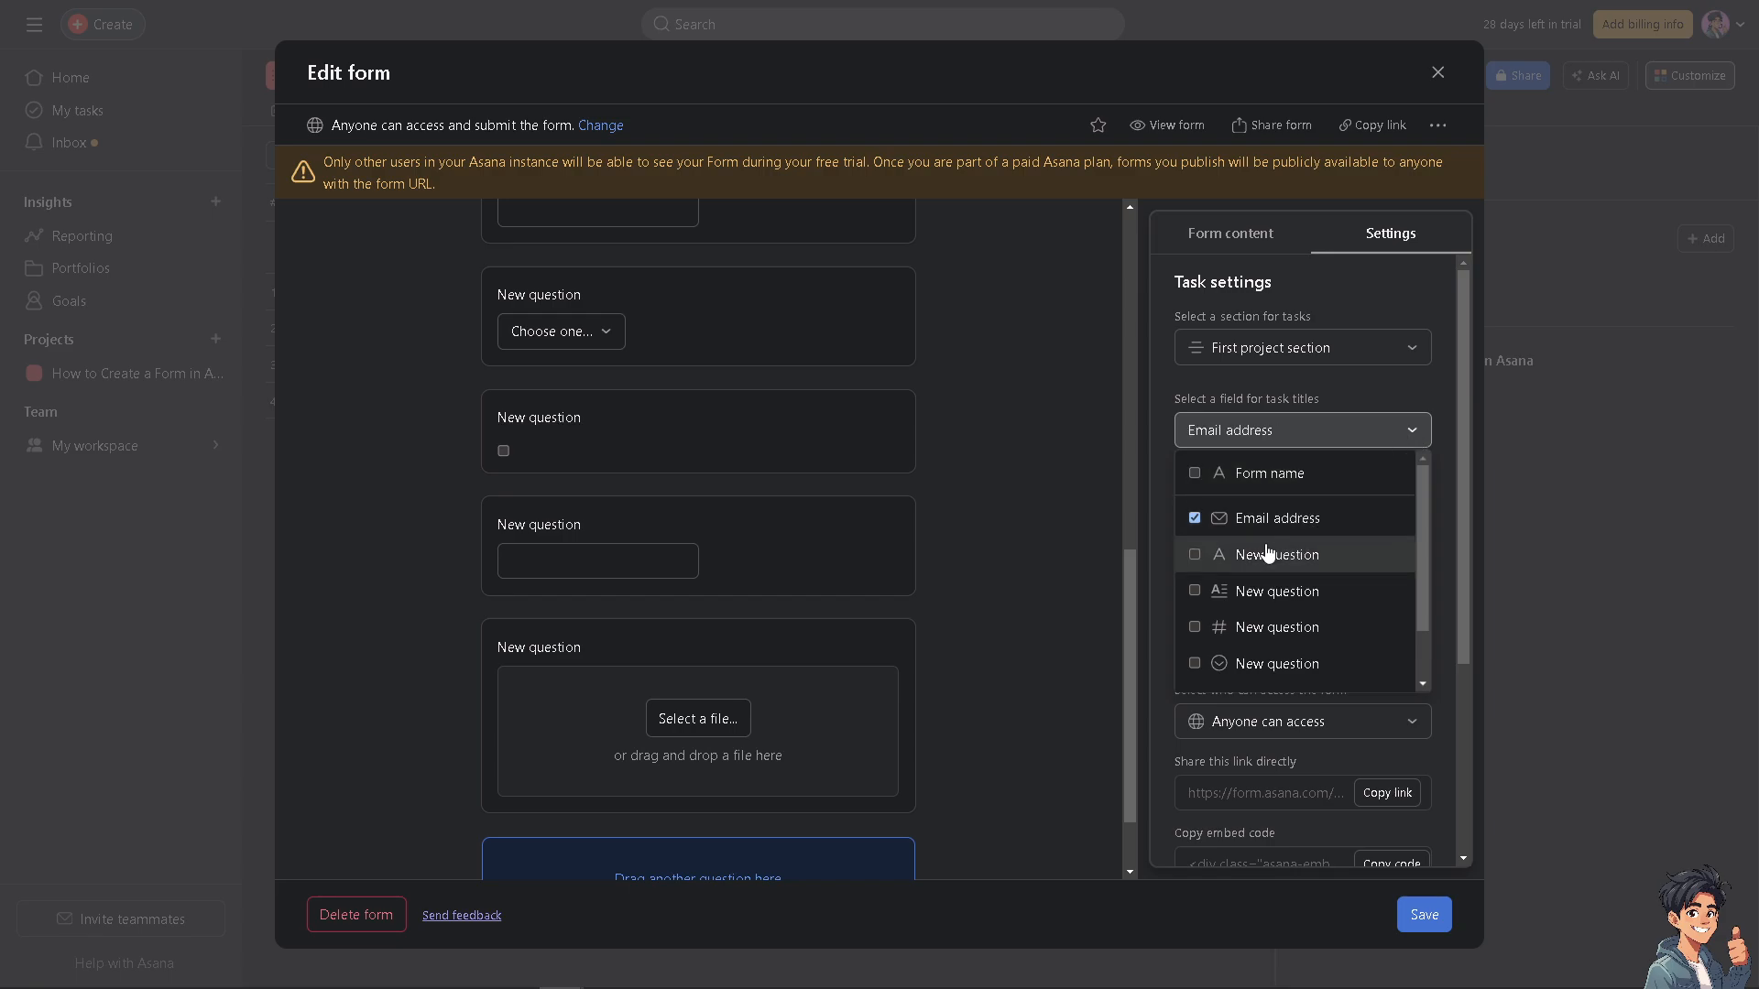